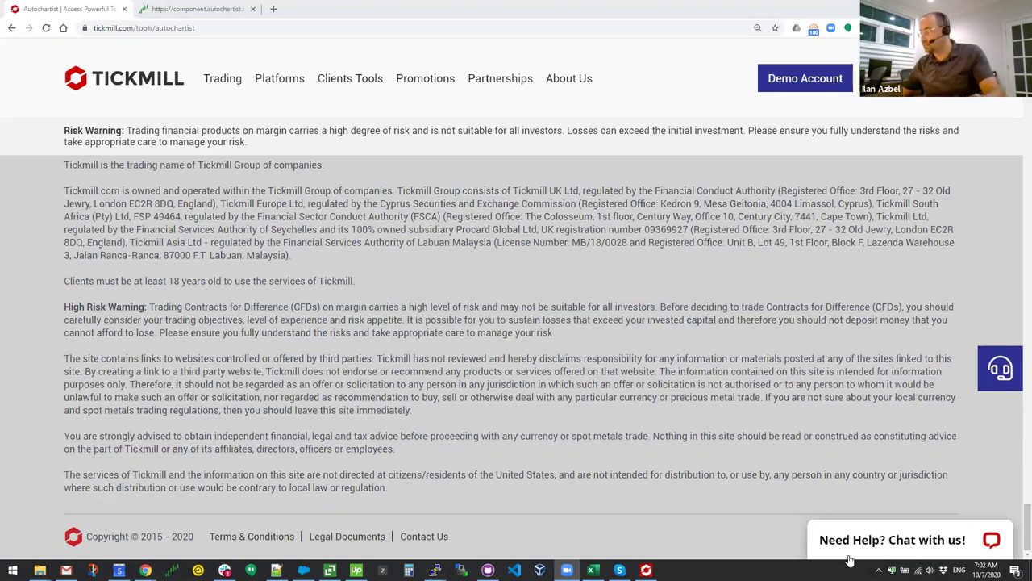
Start the Vysor screen mirroring of the BV9800Pro device and return to the Tickmill Autochartist page in the browser
left_click(879, 569)
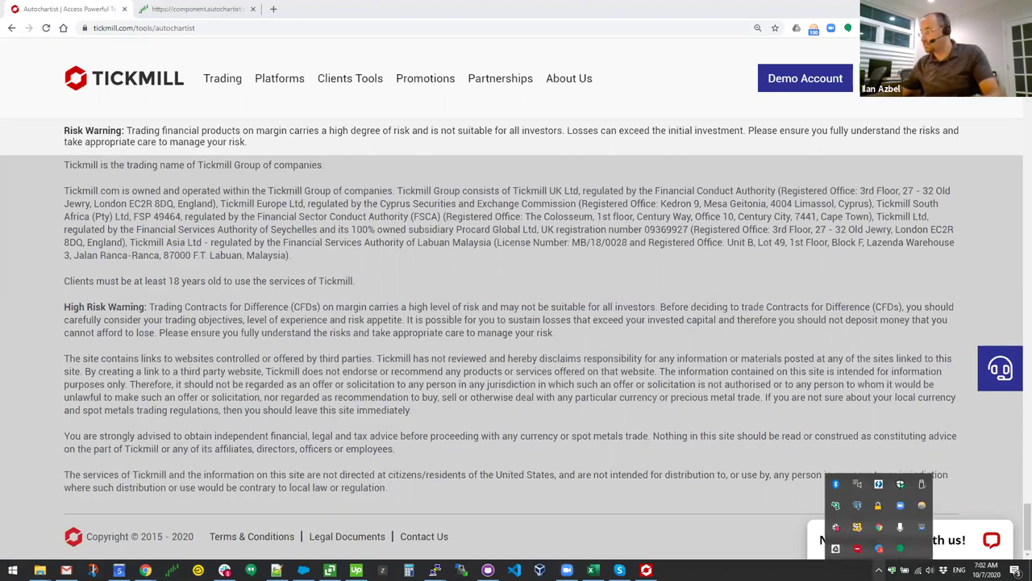
right_click(922, 528)
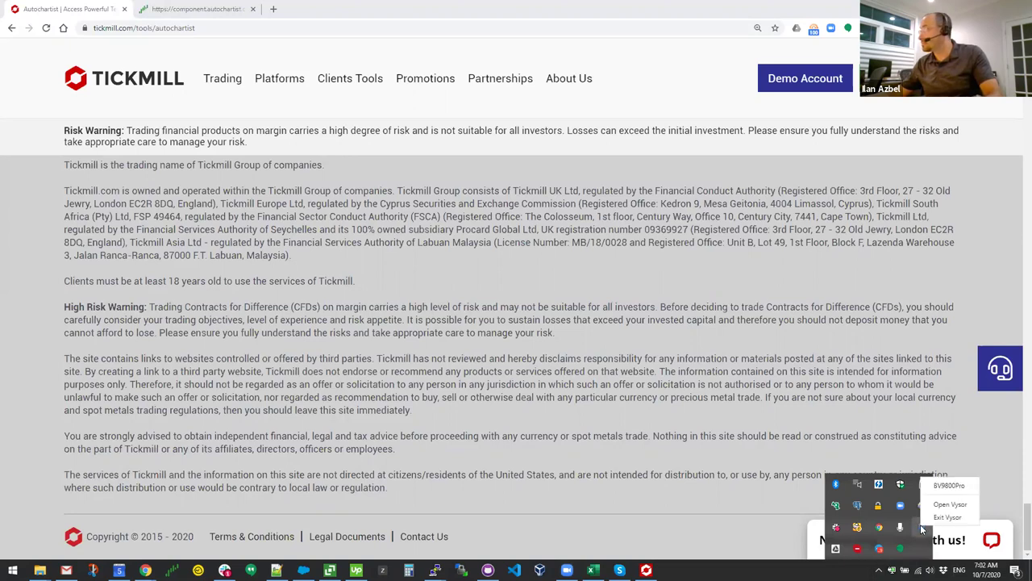
left_click(949, 486)
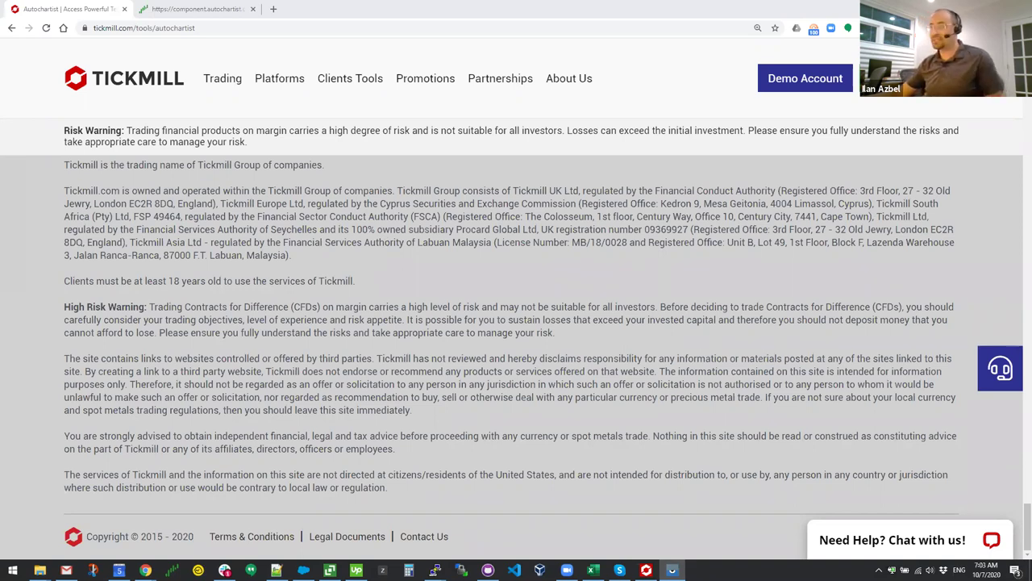
left_click(250, 302)
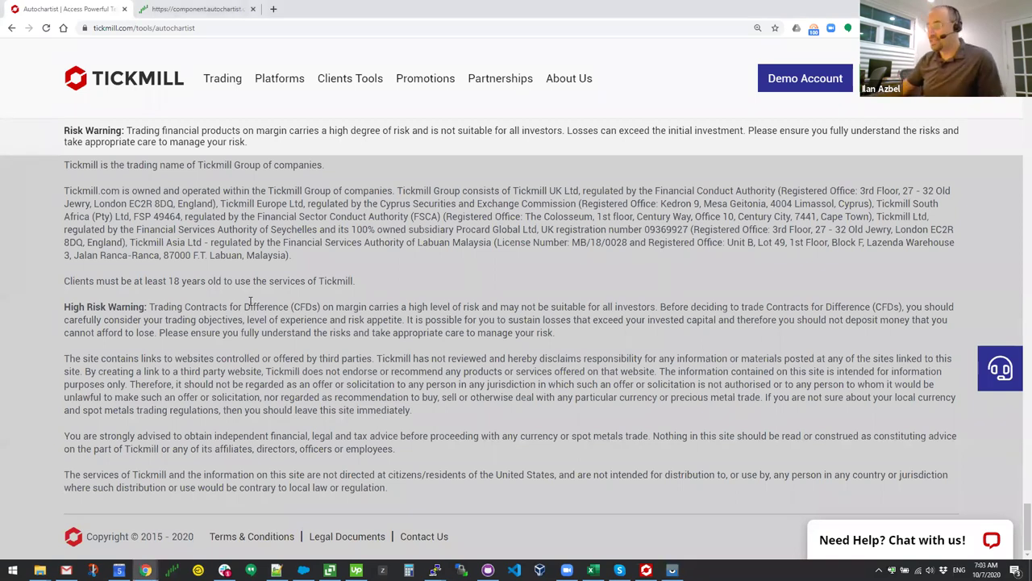
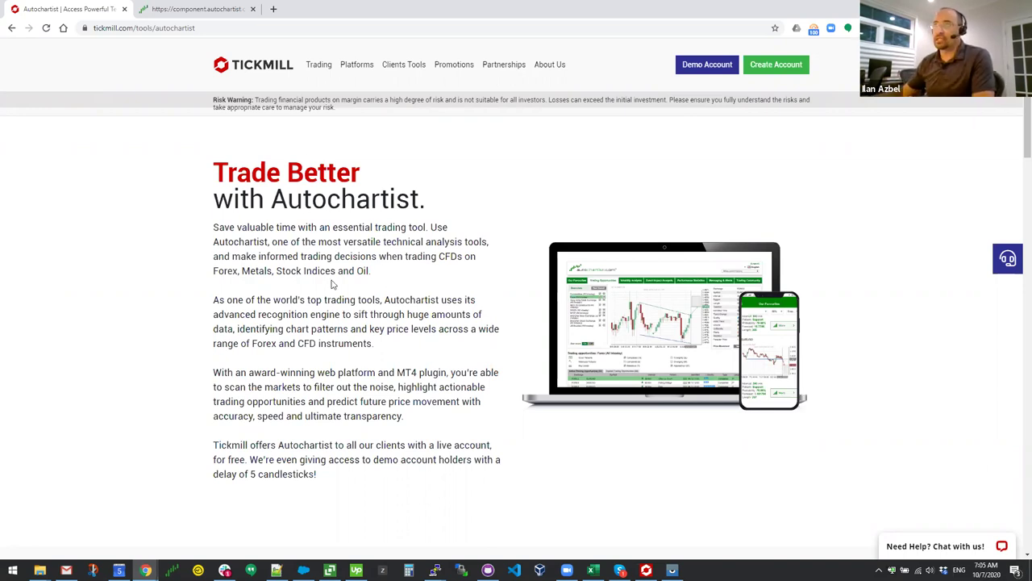
Look through the Tickmill Autochartist page, including the features, web application, MT4 plugin, manuals and eBooks, and the account opening section
mouse_move(408, 69)
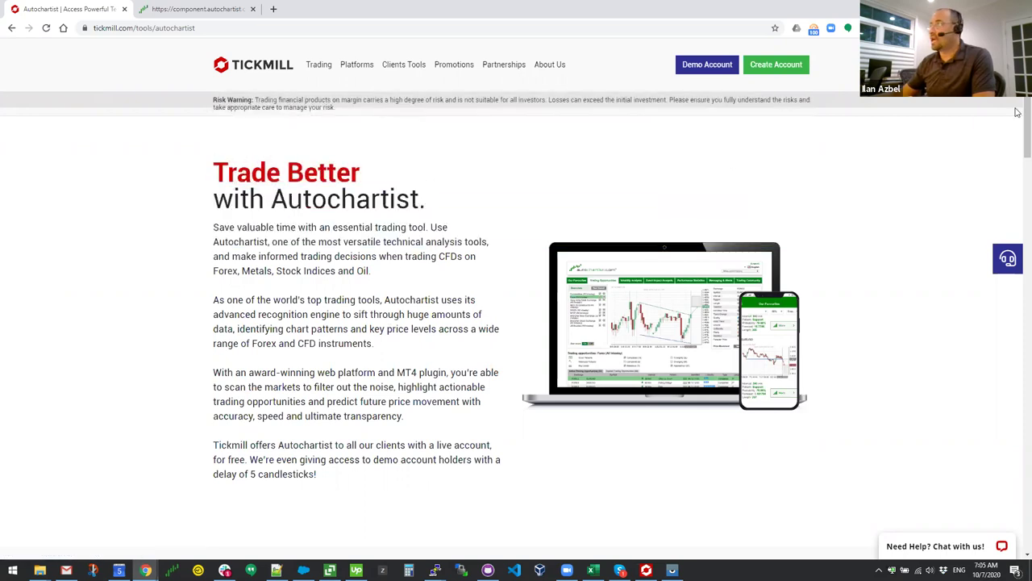
scroll(1017, 112, "down", 7)
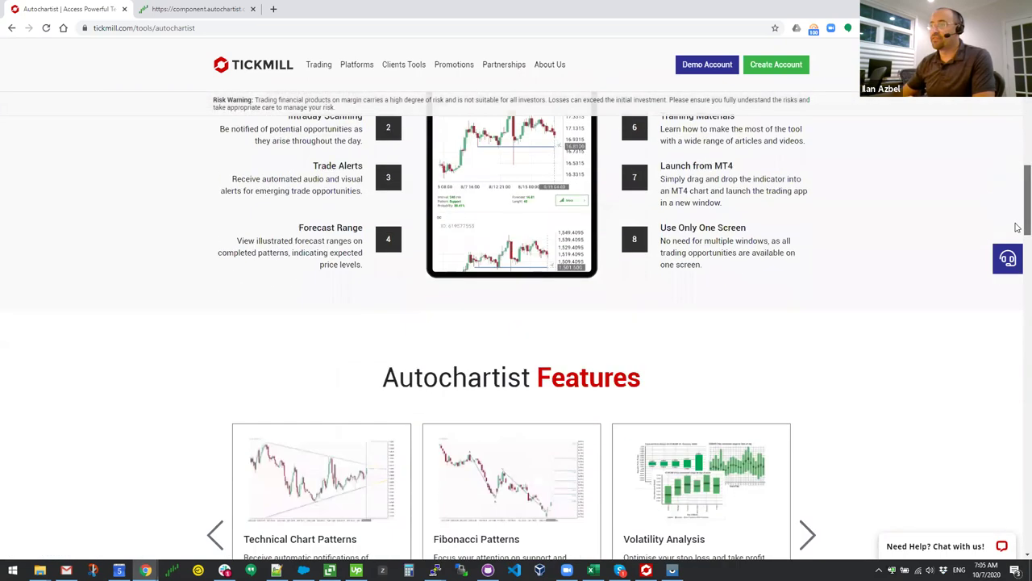
scroll(1017, 227, "down", 8)
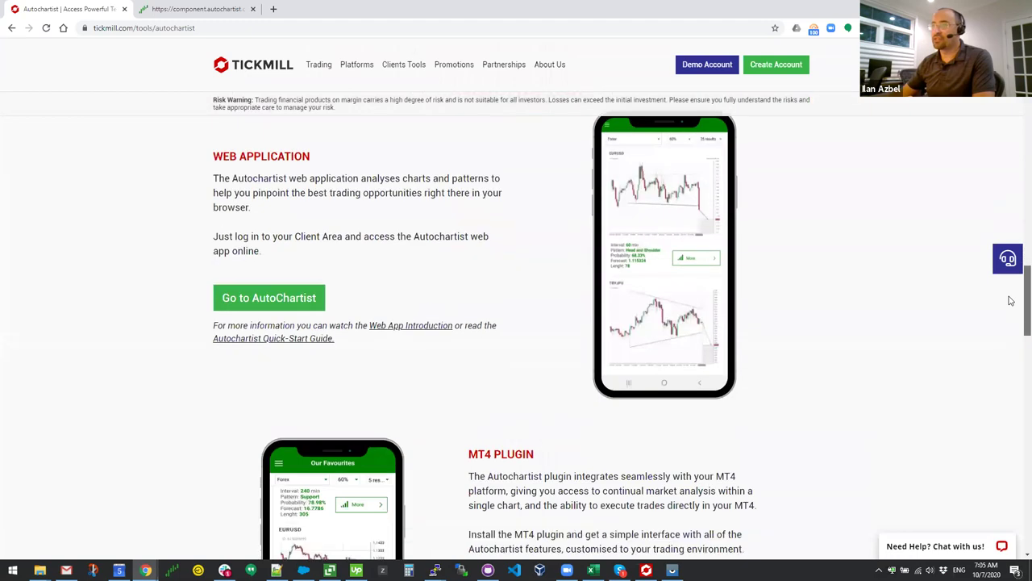
scroll(624, 396, "down", 3)
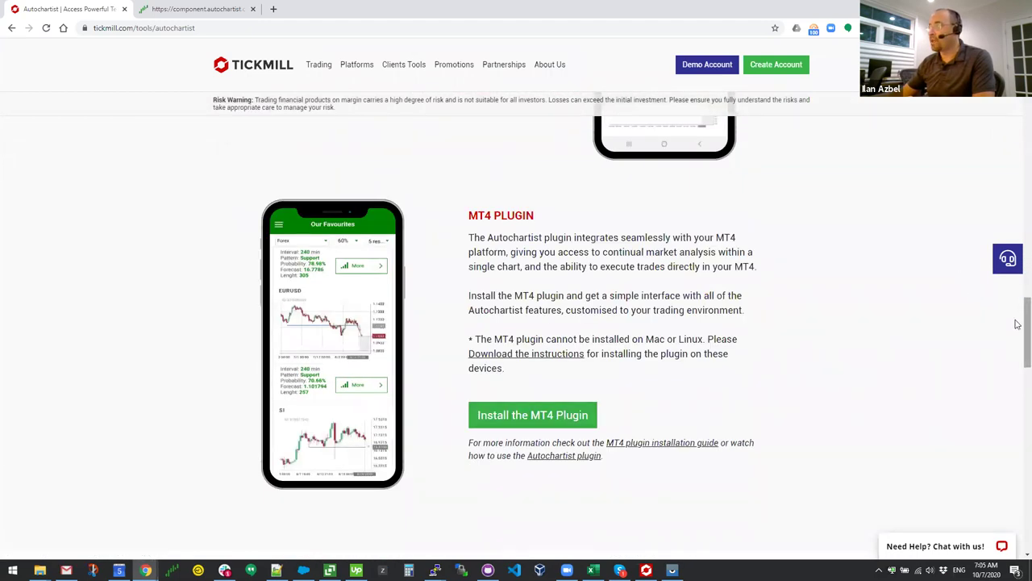
scroll(1017, 324, "down", 4)
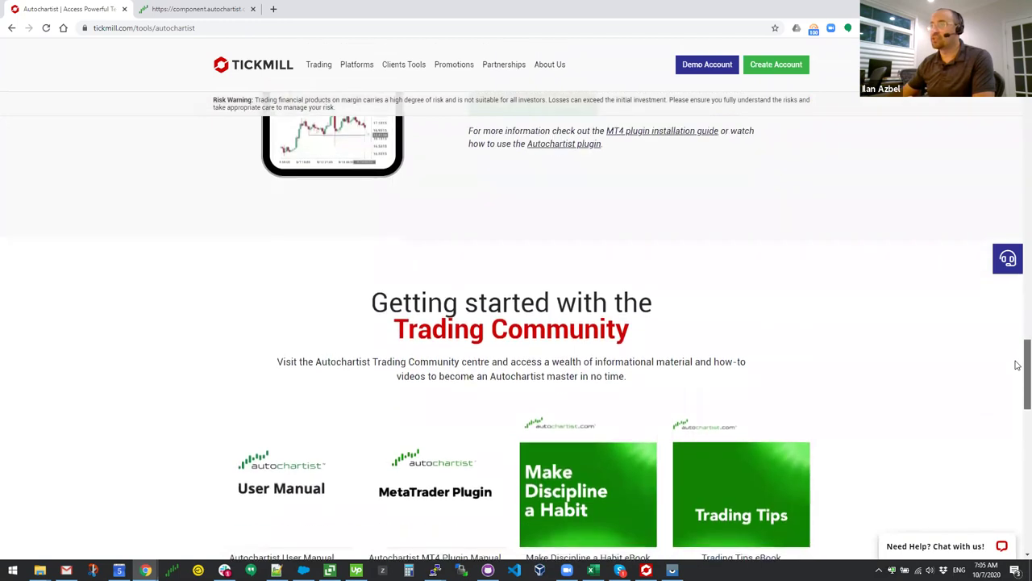
scroll(1017, 371, "down", 2)
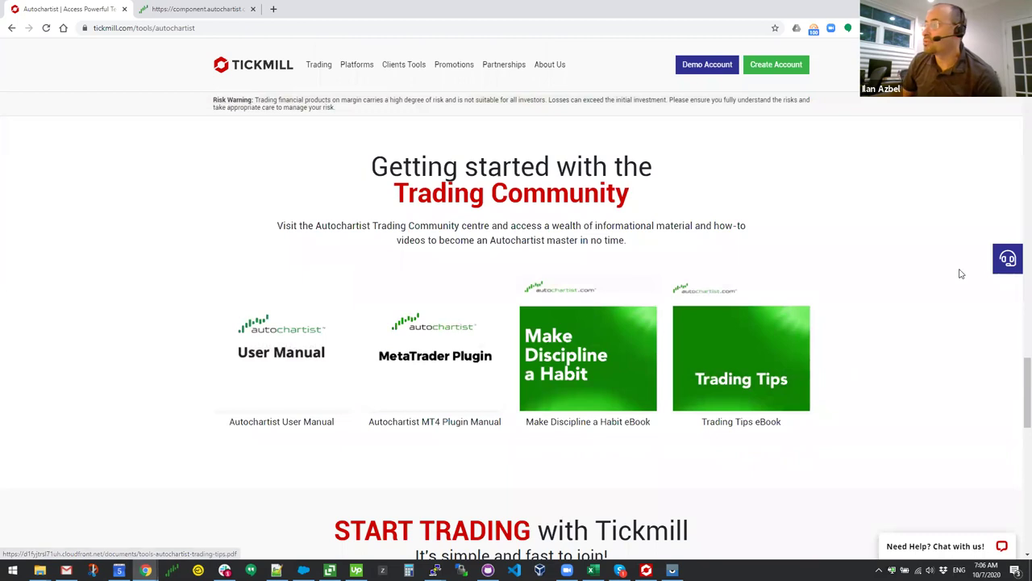
scroll(1018, 380, "down", 5)
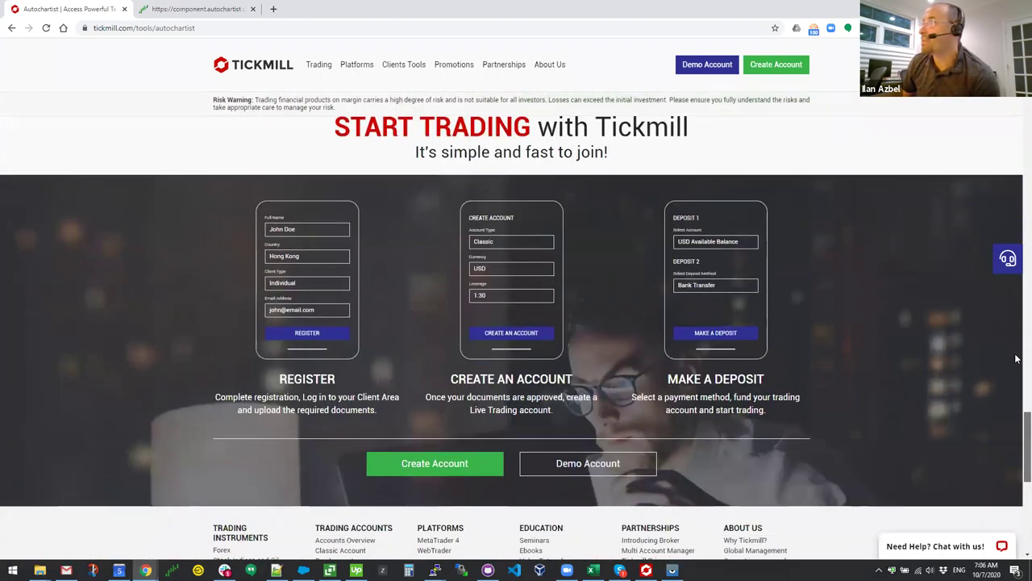
scroll(1017, 358, "up", 8)
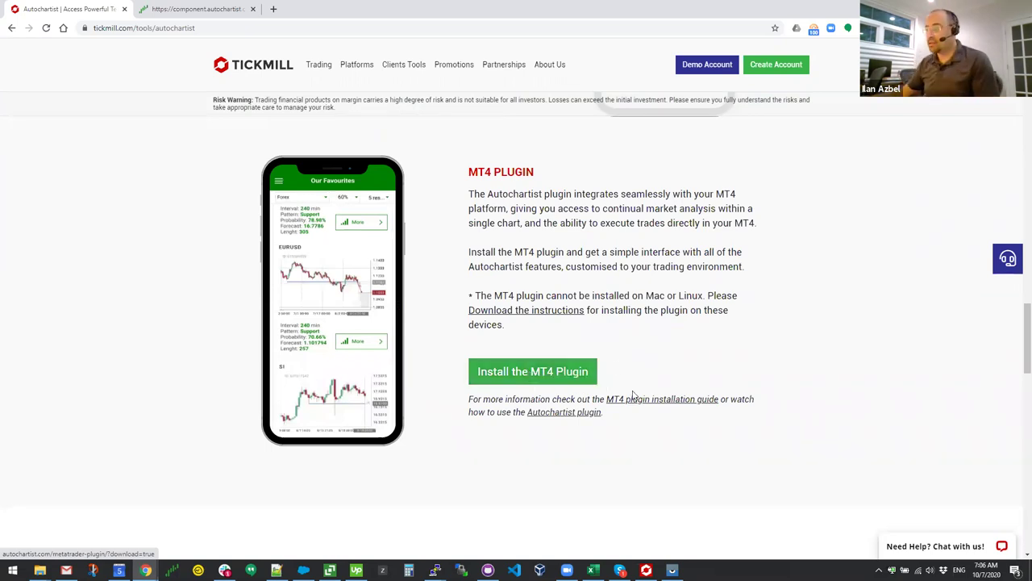
Switch to the Tickmill MetaTrader terminal and locate the Autochartist risk calculator indicator and the Autochartist expert advisor in the Navigator
mouse_move(646, 569)
left_click(645, 524)
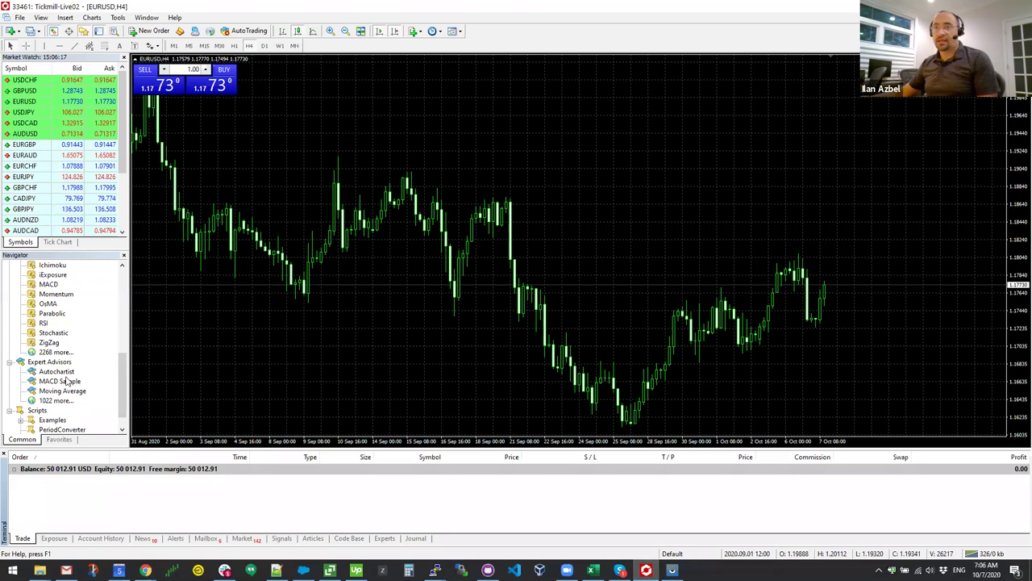
left_click(60, 373)
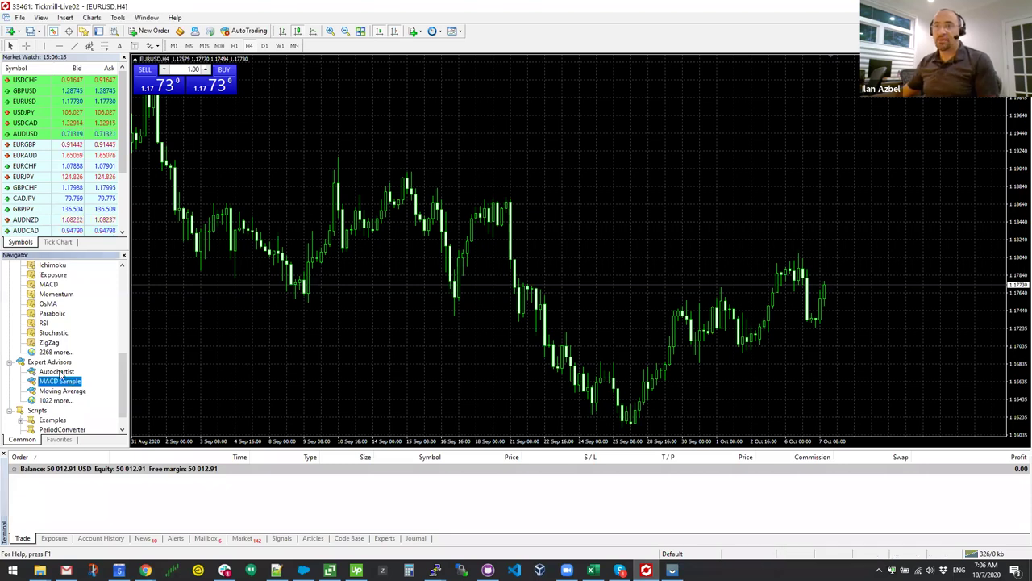
left_click_drag(122, 379, 126, 335)
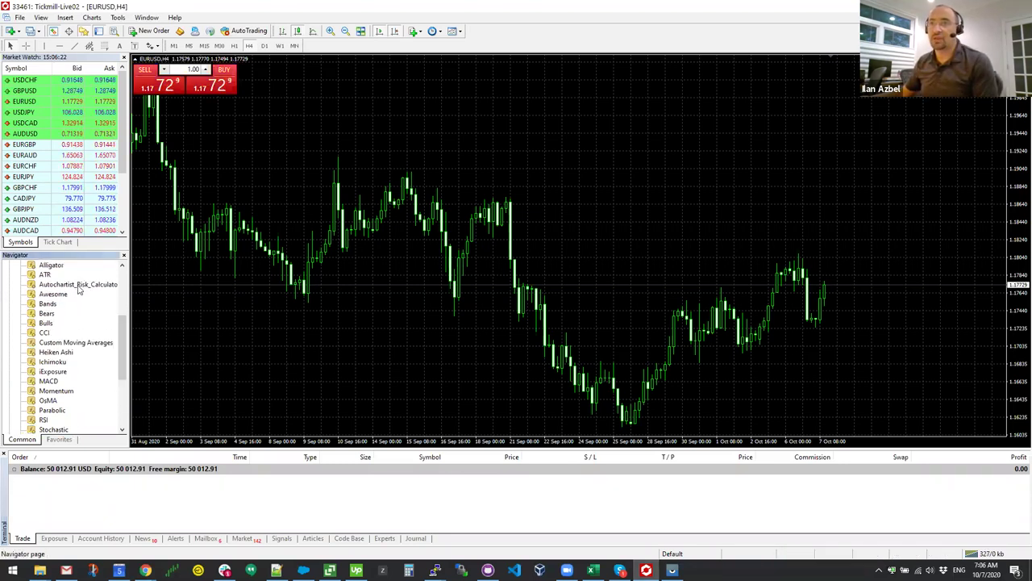
left_click_drag(122, 344, 121, 391)
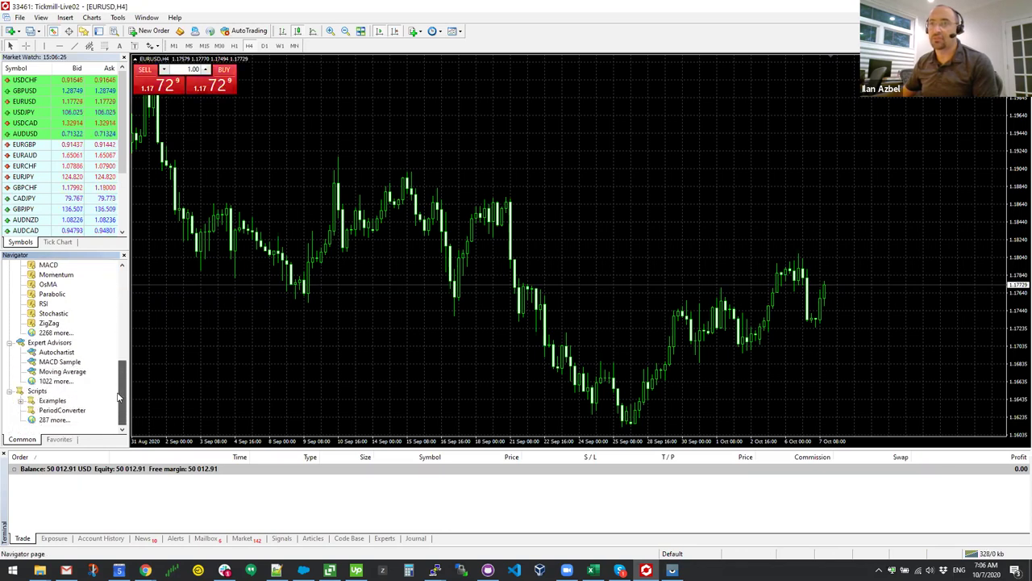
Attach the Autochartist expert advisor to the EURUSD H4 chart with its default settings
left_click(59, 353)
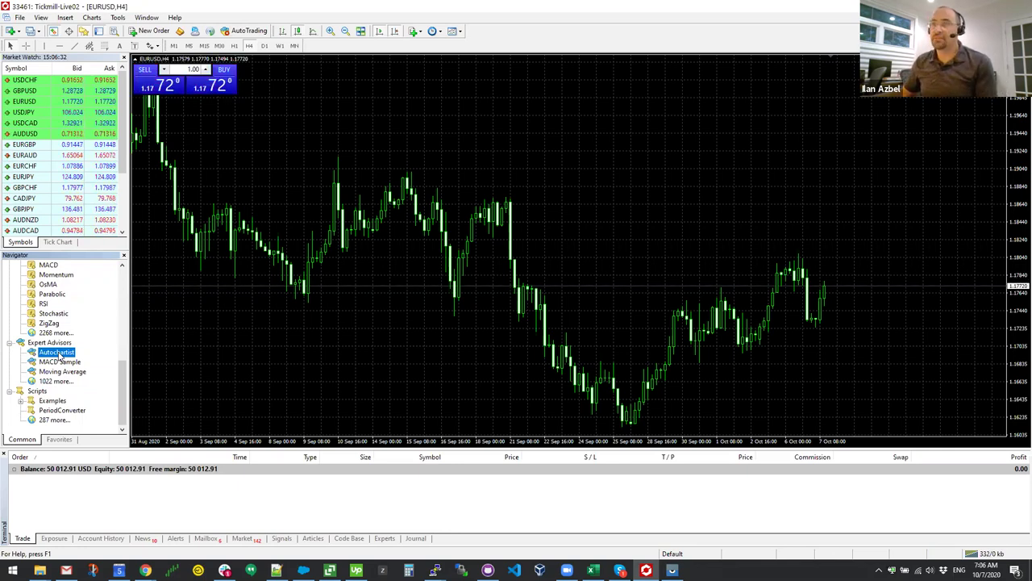
left_click_drag(58, 355, 247, 313)
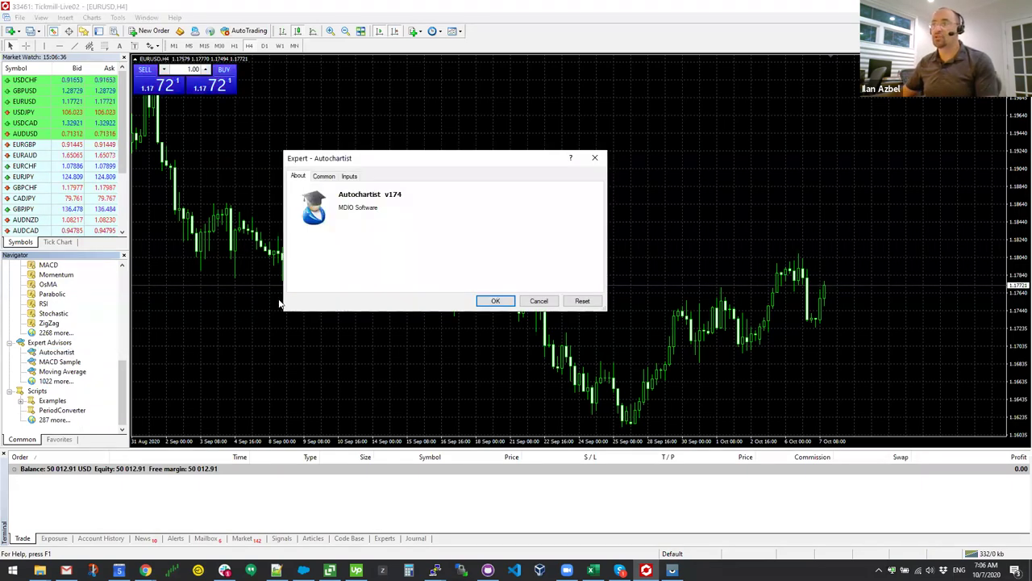
left_click(496, 302)
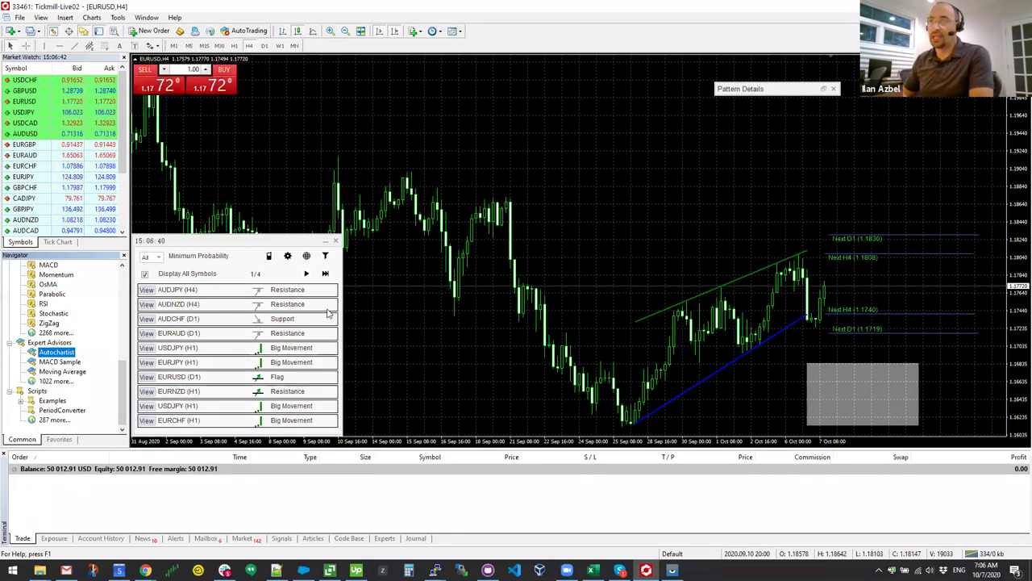
Display the USDJPY (H1) Big Movement pattern on the chart and look through the Market Watch symbols
left_click(207, 255)
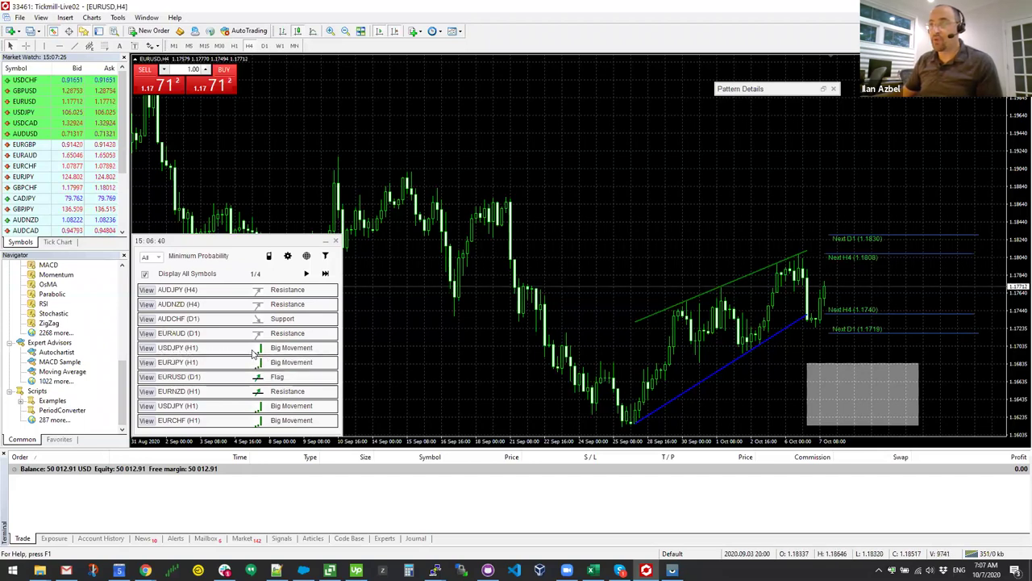
left_click(147, 348)
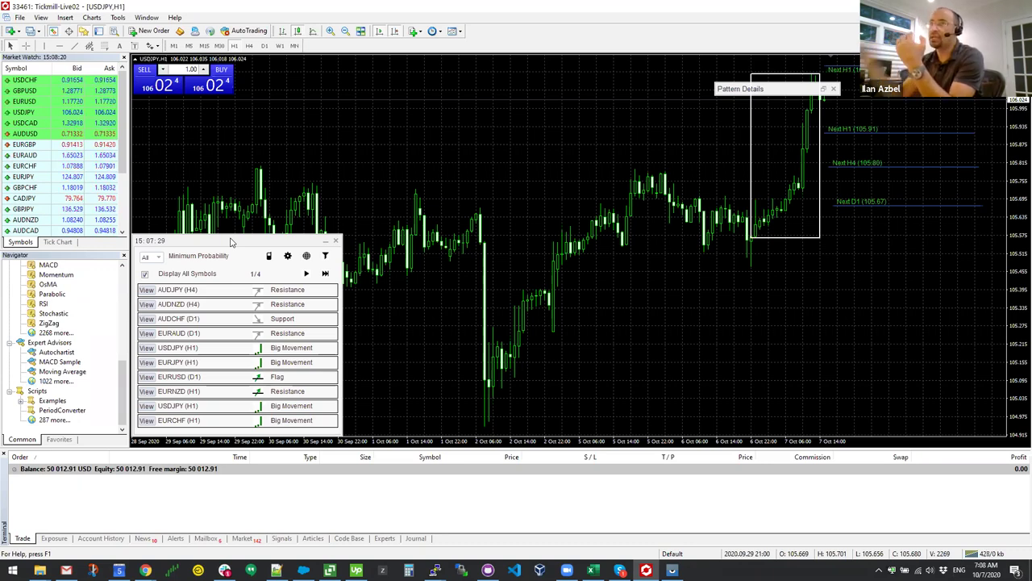
left_click_drag(124, 115, 123, 146)
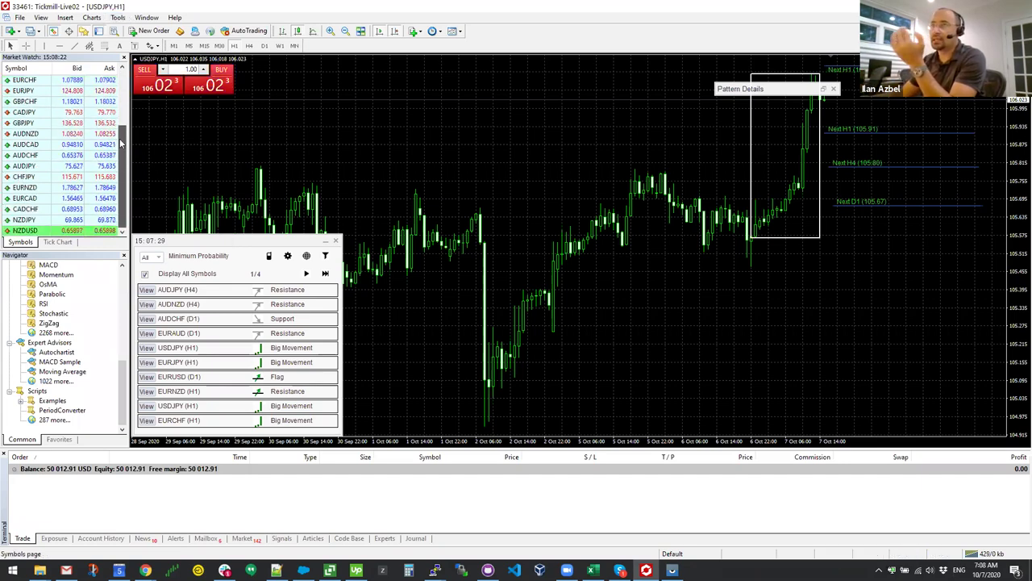
scroll(89, 169, "up", 2)
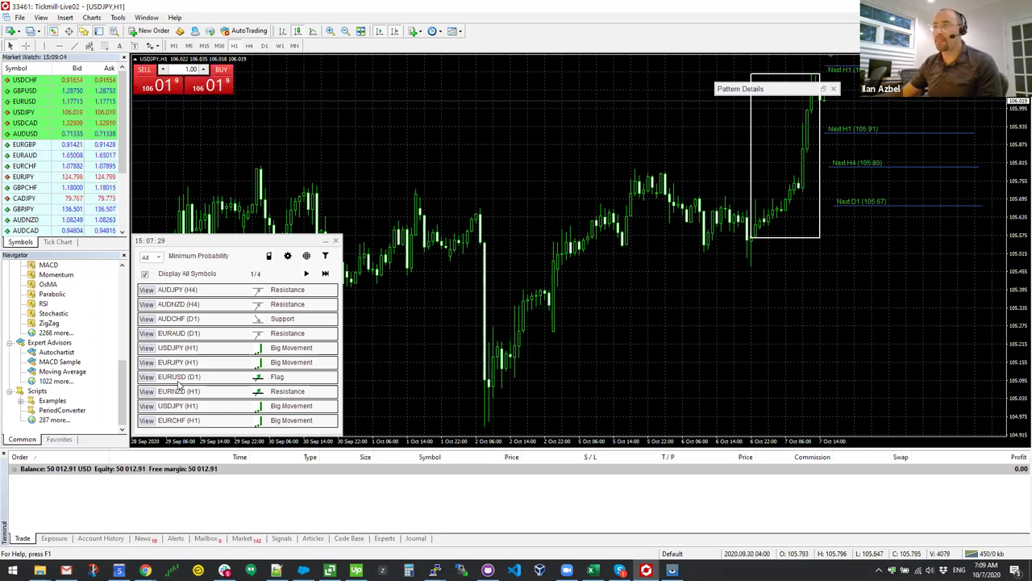
Display the EURNZD (H1) Resistance pattern and compress the chart's price scale to show the forecast area
left_click(147, 391)
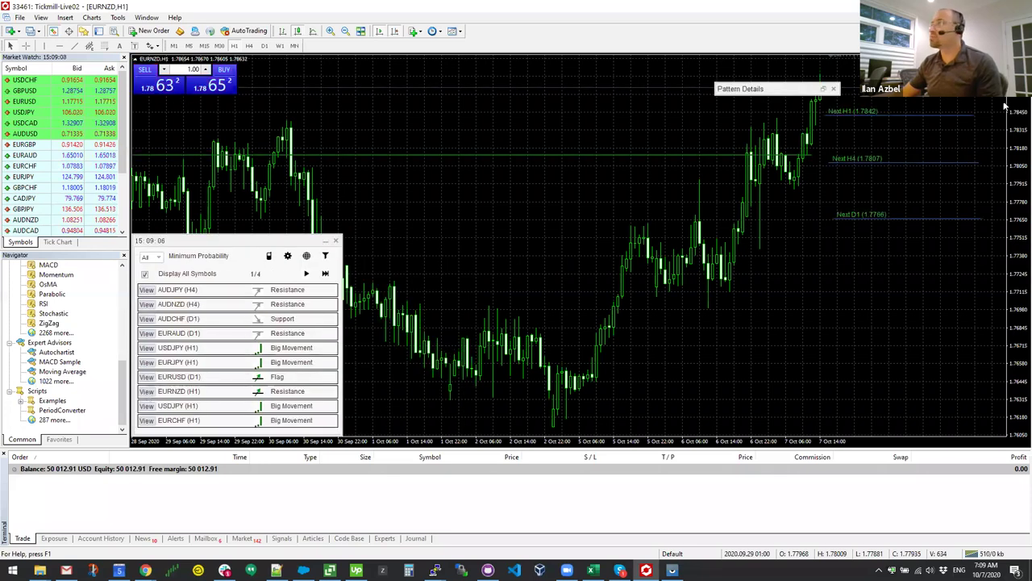
left_click_drag(1018, 157, 1018, 311)
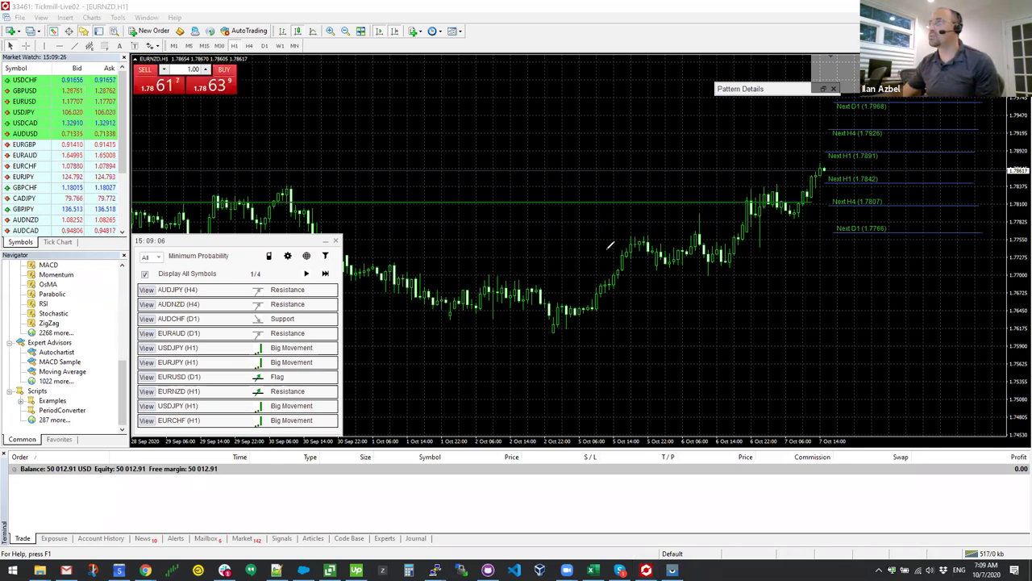
Circle the touches of the EURNZD resistance line, mark the breakout, sketch the rise toward the forecast area, and erase the annotations
left_click_drag(734, 194, 782, 187)
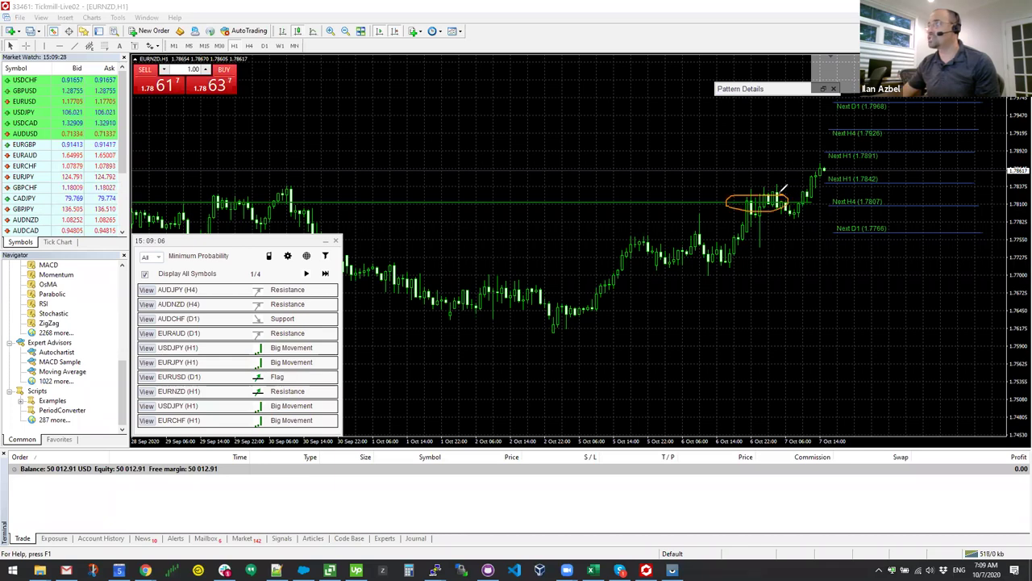
mouse_move(276, 184)
left_mouse_down()
mouse_move(278, 205)
mouse_move(266, 193)
mouse_move(201, 205)
mouse_move(246, 195)
left_mouse_up()
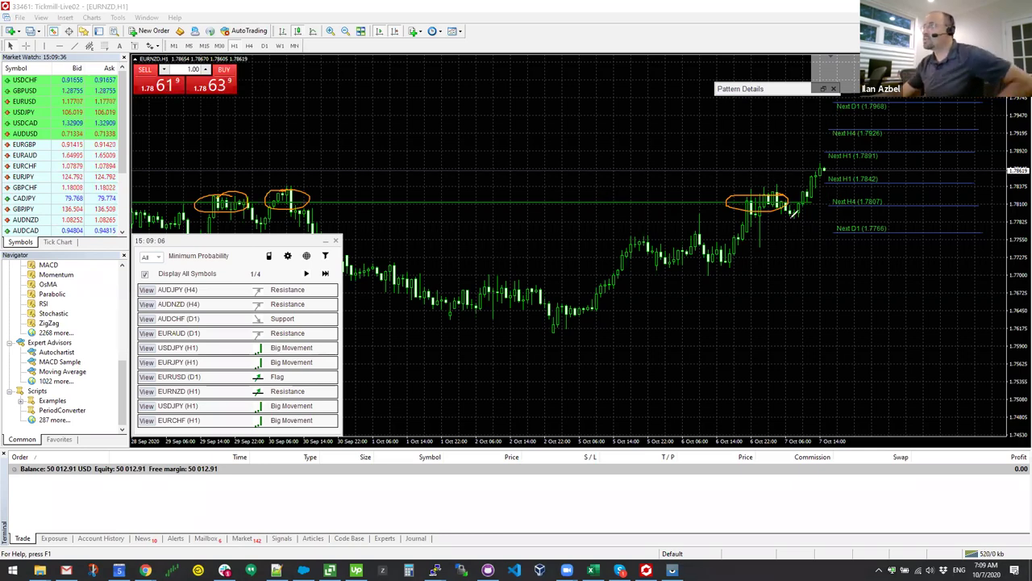
left_click_drag(791, 199, 807, 191)
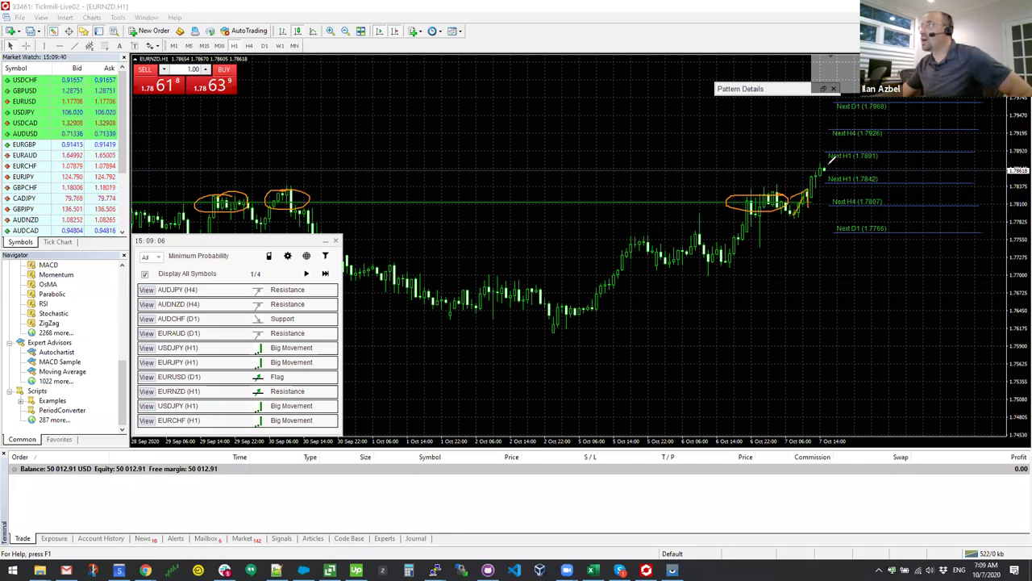
left_click_drag(829, 161, 866, 103)
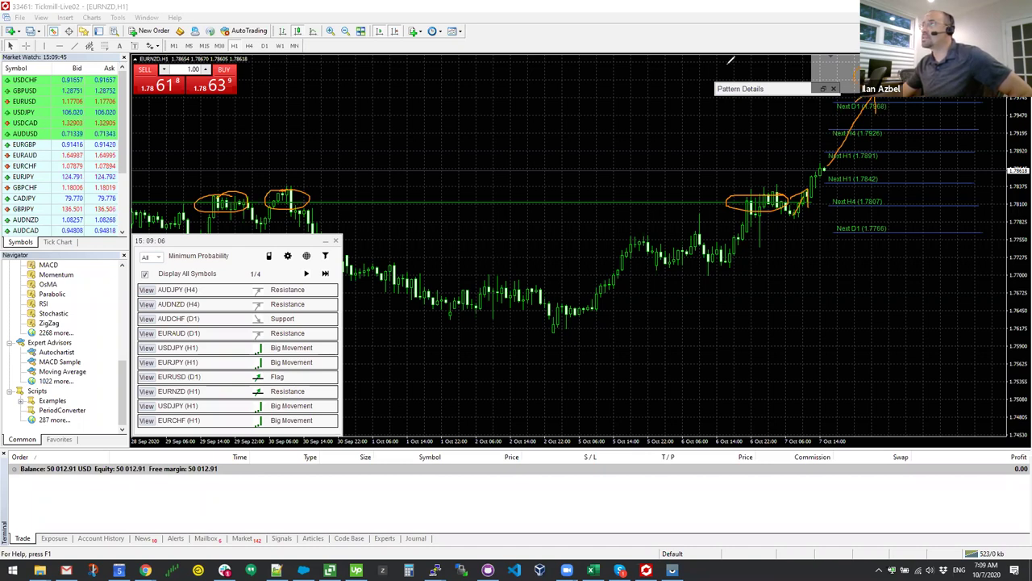
key("e")
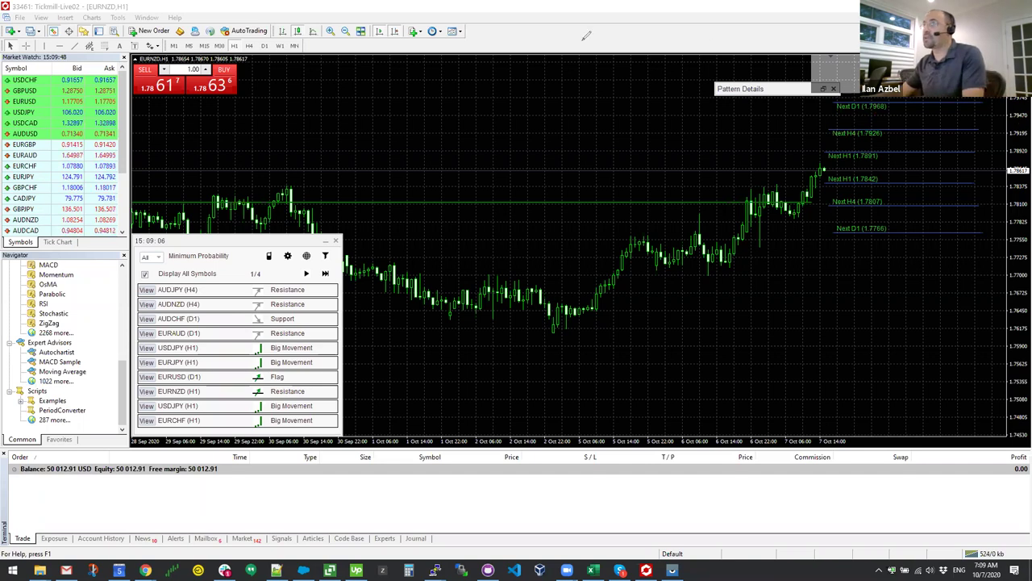
Display the AUDJPY (H4) Resistance pattern on the chart with a slightly compressed price scale
left_click_drag(1018, 121, 1018, 165)
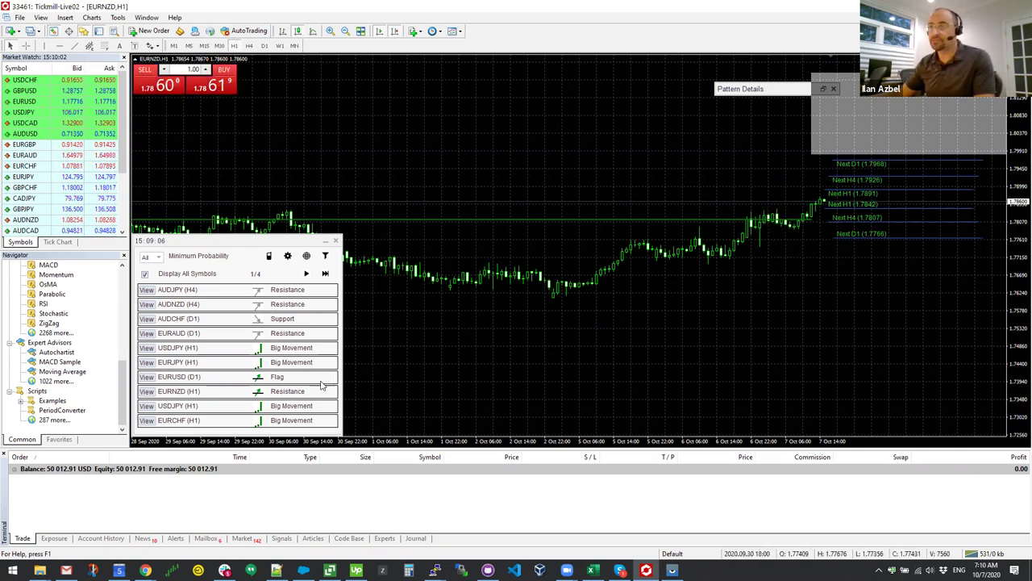
left_click(147, 290)
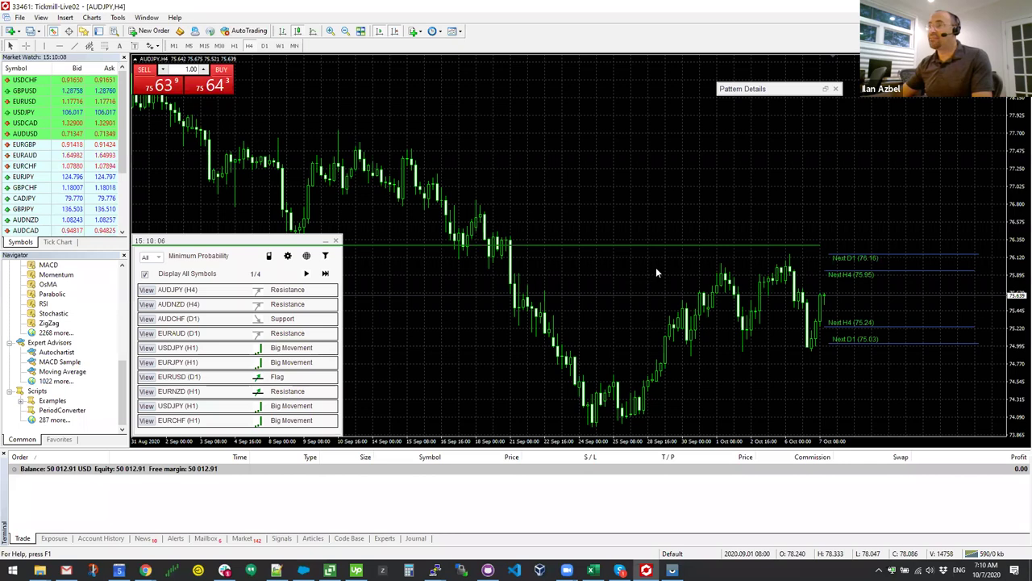
left_click_drag(1019, 191, 1018, 208)
mouse_move(274, 241)
left_mouse_down()
mouse_move(343, 238)
mouse_move(272, 225)
left_mouse_up()
left_click_drag(375, 274, 190, 409)
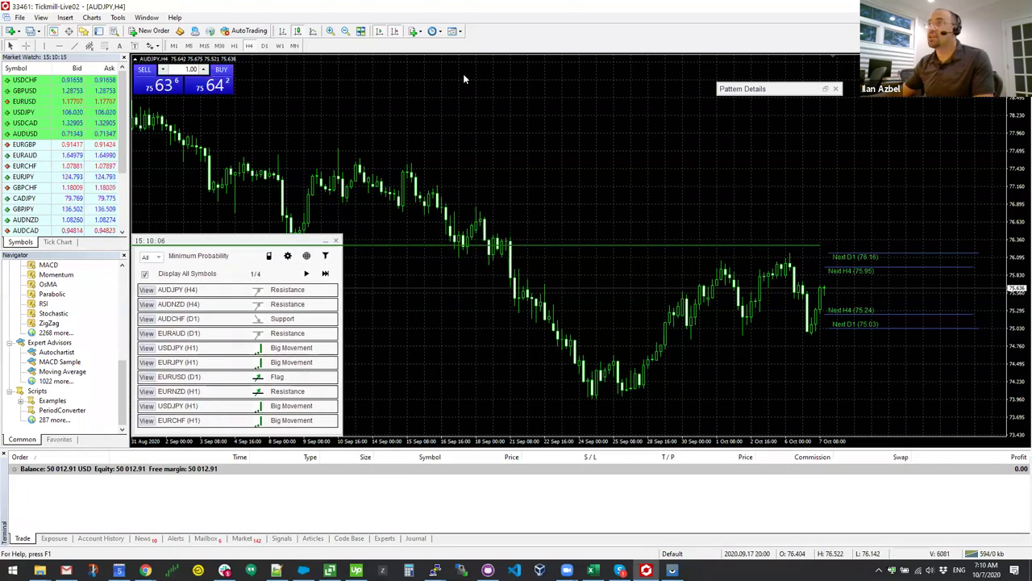
Circle the five places where the AUDJPY price approaches the horizontal resistance line
left_click_drag(299, 247, 310, 231)
mouse_move(460, 239)
left_mouse_down()
mouse_move(427, 246)
mouse_move(516, 239)
left_mouse_up()
mouse_move(716, 258)
left_mouse_down()
mouse_move(736, 247)
mouse_move(724, 242)
mouse_move(772, 263)
mouse_move(781, 245)
left_mouse_up()
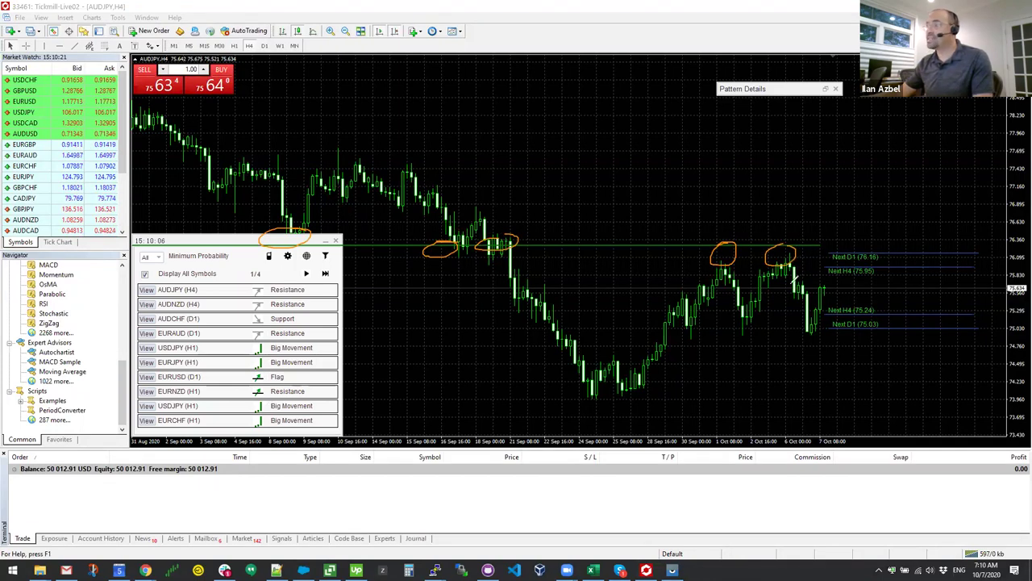
Sketch an arrow from the latest AUDJPY price up to the resistance line and outline a box above it in the forecast area
mouse_move(826, 281)
left_mouse_down()
mouse_move(834, 242)
mouse_move(839, 256)
left_mouse_up()
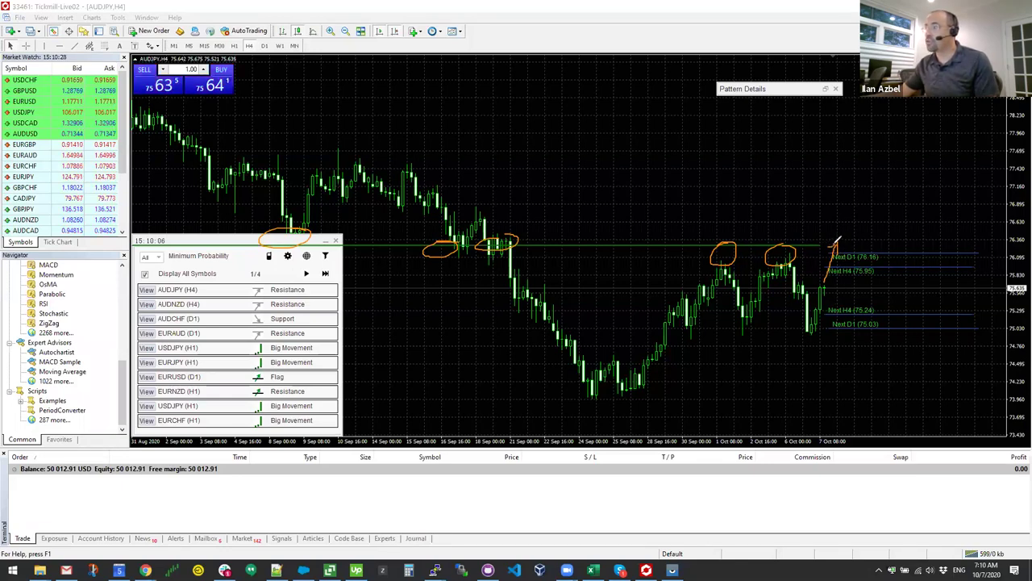
mouse_move(872, 123)
left_mouse_down()
mouse_move(945, 199)
mouse_move(997, 163)
left_mouse_up()
left_click_drag(999, 108, 872, 121)
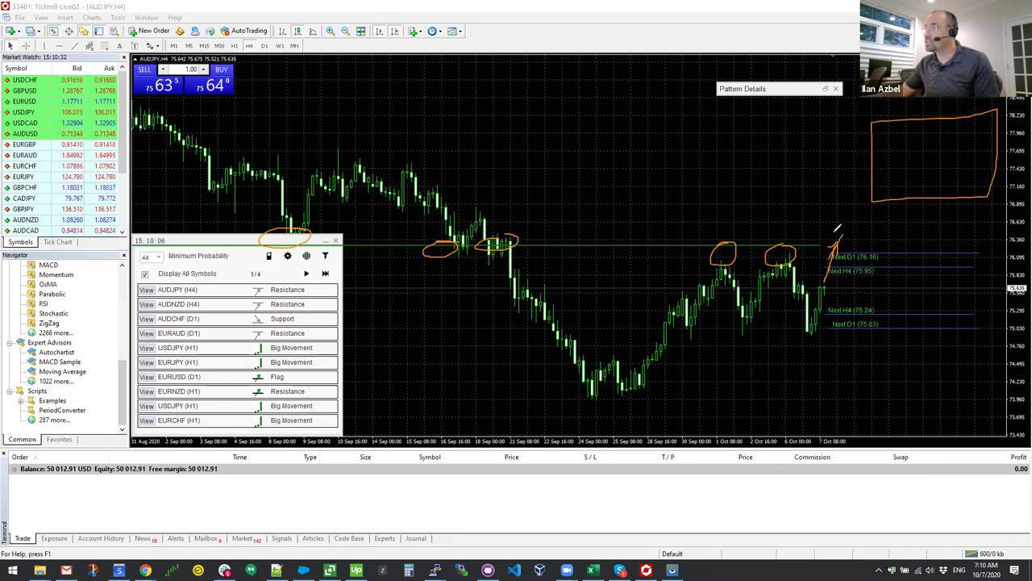
left_click_drag(829, 276, 824, 284)
mouse_move(842, 237)
left_mouse_down()
mouse_move(823, 243)
mouse_move(843, 239)
left_mouse_up()
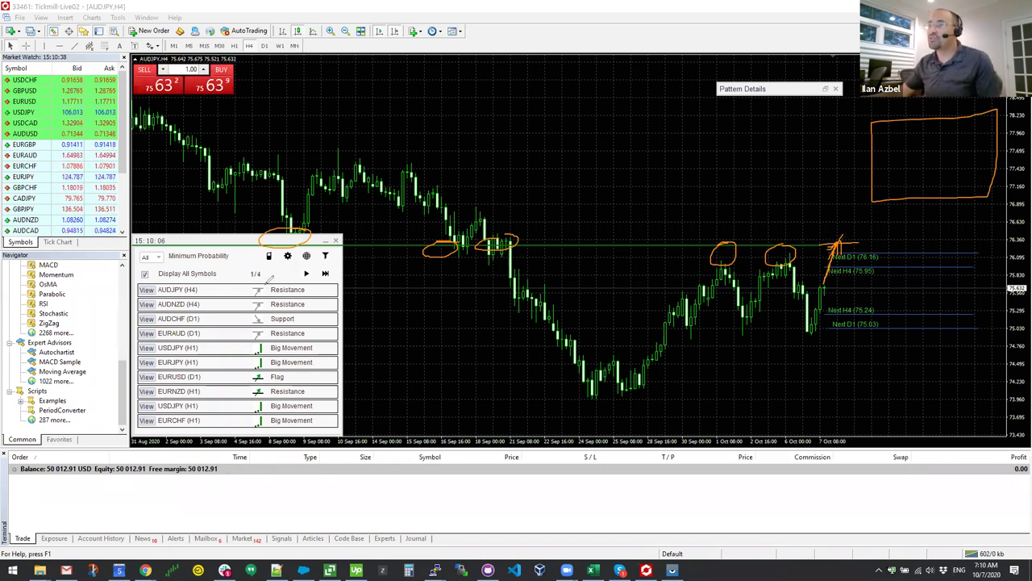
Circle the pattern symbols of the AUDJPY (H4) and EURNZD (H1) list entries, and erase all annotations
mouse_move(268, 282)
left_mouse_down()
mouse_move(255, 291)
mouse_move(271, 297)
mouse_move(273, 277)
left_mouse_up()
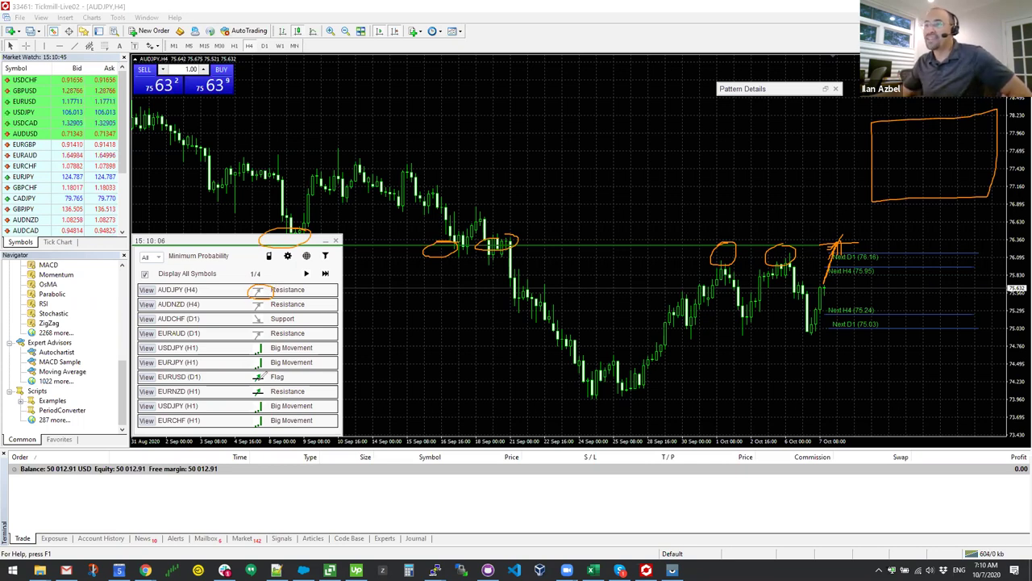
left_click_drag(270, 387, 271, 388)
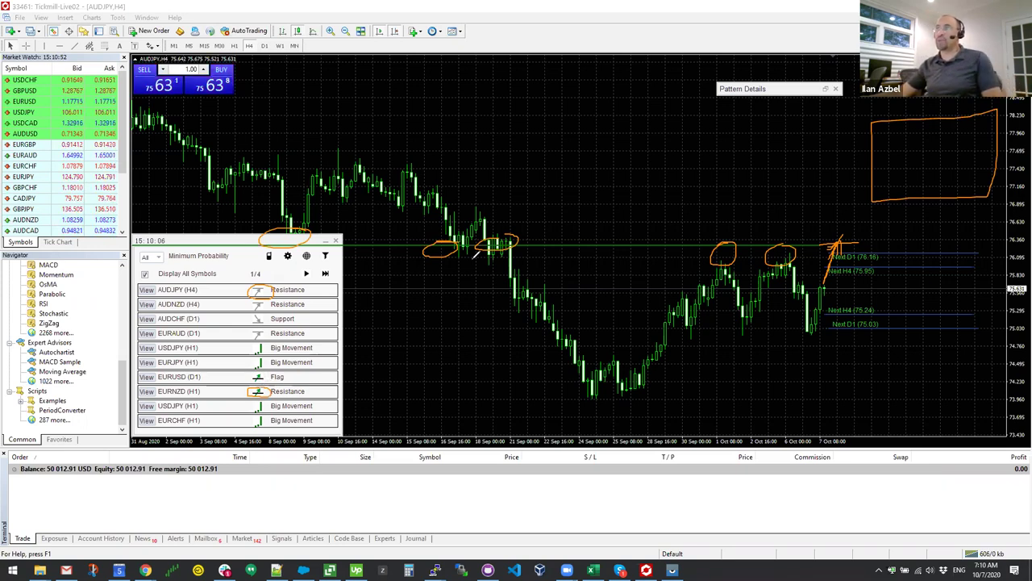
key("e")
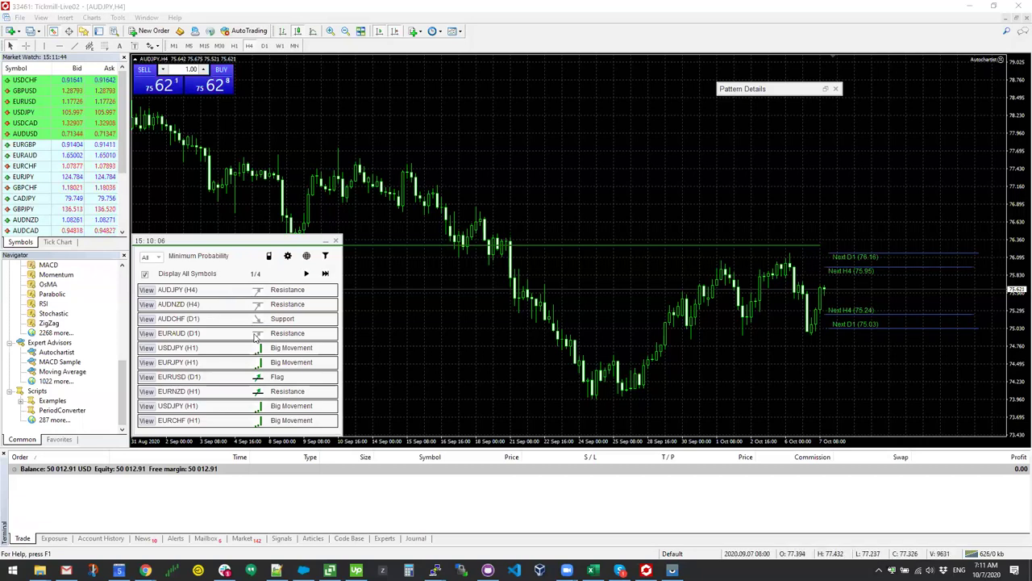
Show the second page of detected patterns and display the EURUSD (H4) Channel Up pattern on the chart
left_click(306, 273)
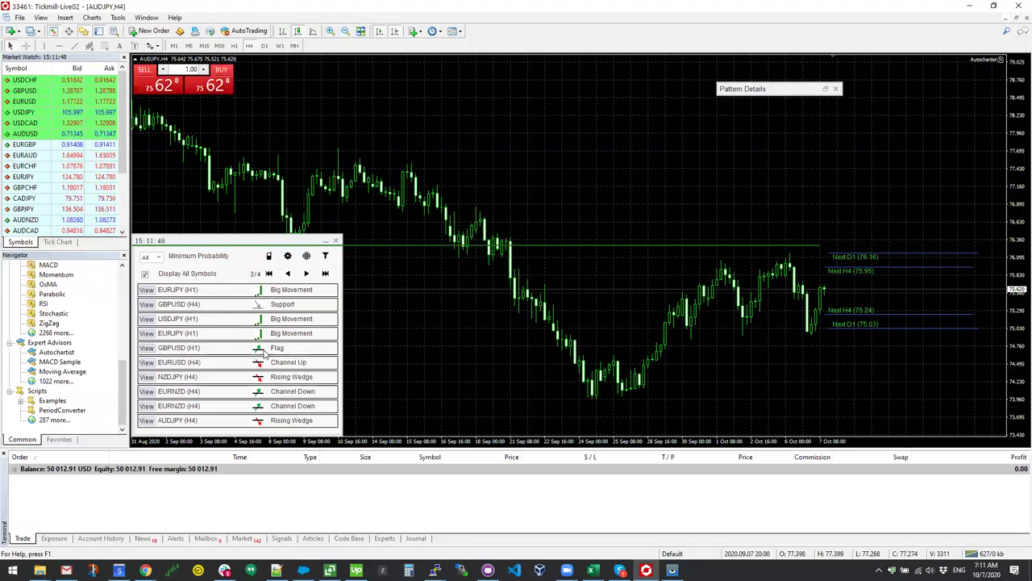
left_click(146, 363)
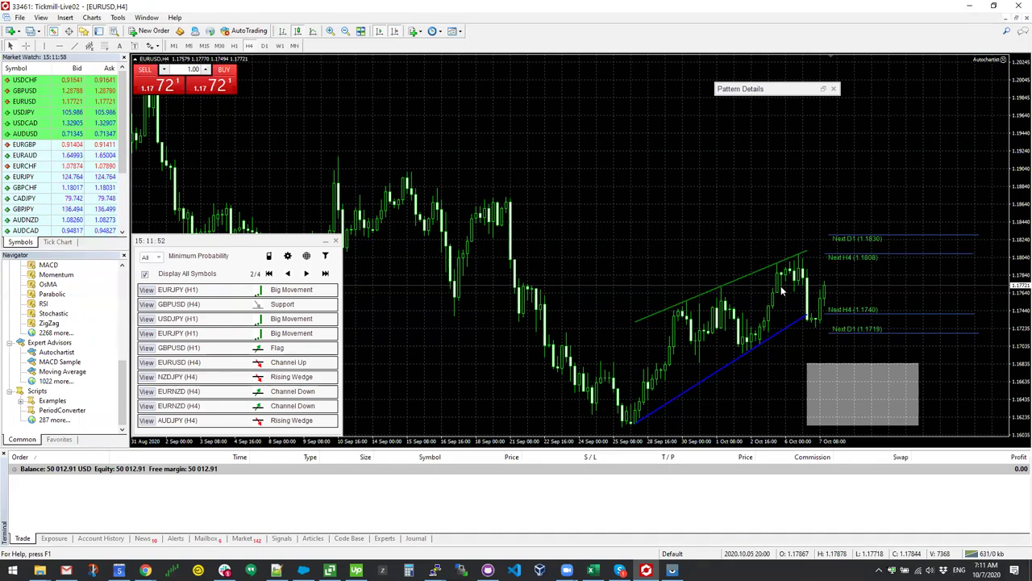
mouse_move(714, 349)
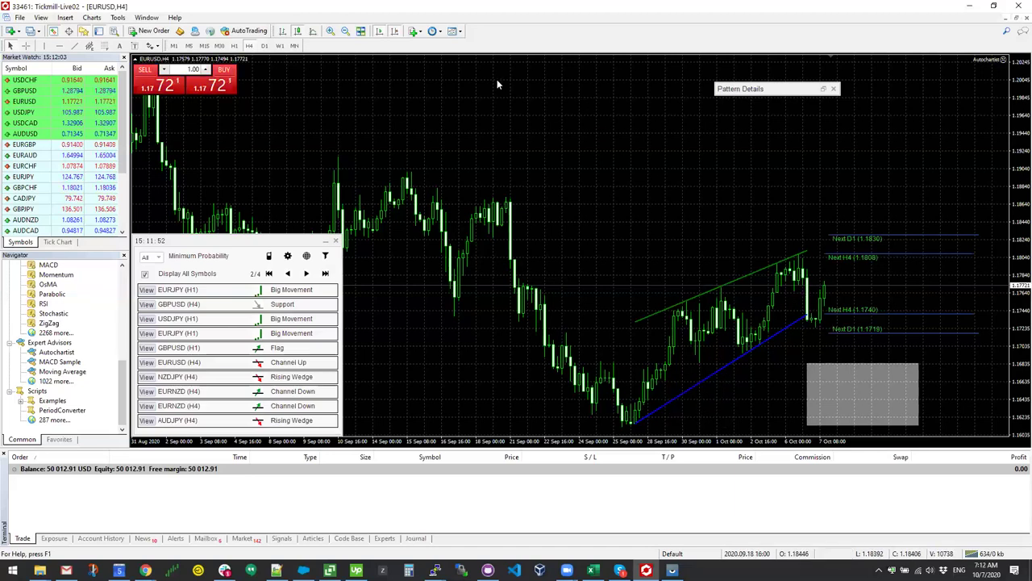
Trace the EURUSD swings, breakout, path to the forecast area, rebound and horizontal level at the recent high, and erase the annotations
mouse_move(645, 407)
left_mouse_down()
mouse_move(674, 308)
mouse_move(778, 278)
mouse_move(814, 310)
mouse_move(800, 316)
mouse_move(809, 327)
left_mouse_up()
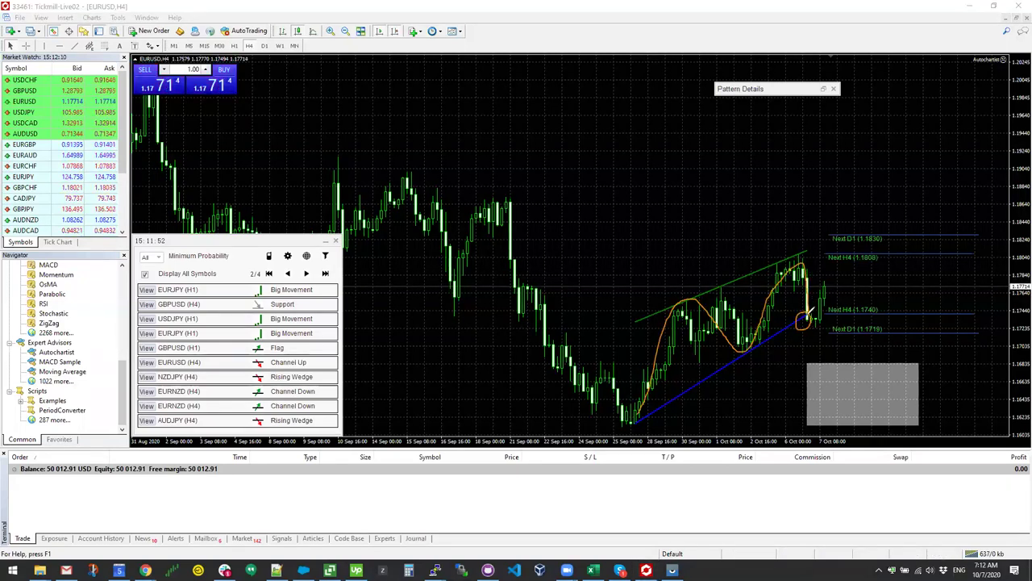
mouse_move(809, 276)
left_mouse_down()
mouse_move(812, 317)
mouse_move(803, 294)
mouse_move(837, 374)
mouse_move(814, 361)
mouse_move(861, 429)
mouse_move(894, 371)
left_mouse_up()
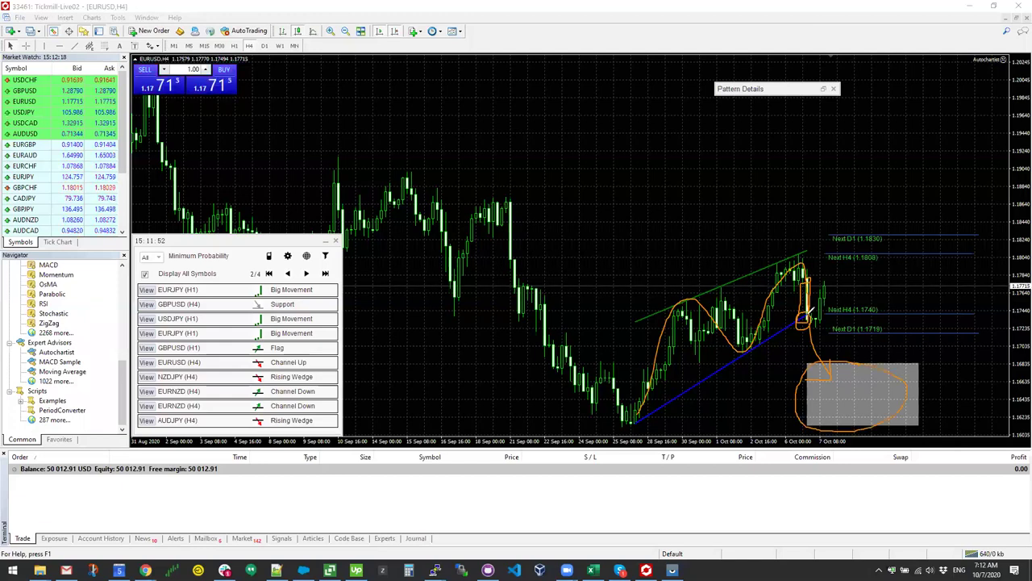
mouse_move(819, 315)
left_mouse_down()
mouse_move(829, 284)
mouse_move(841, 285)
mouse_move(835, 300)
left_mouse_up()
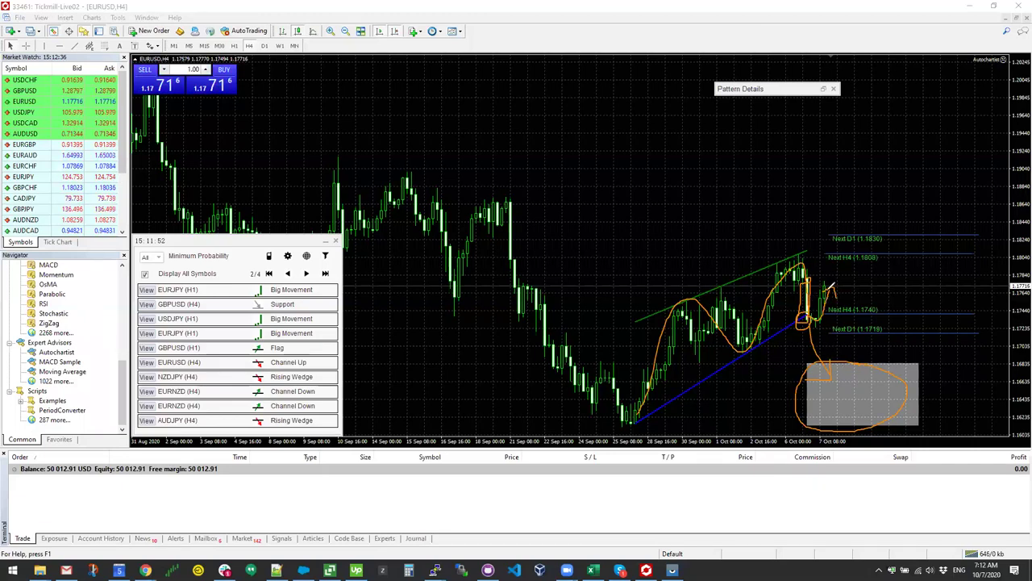
left_click_drag(759, 260, 952, 258)
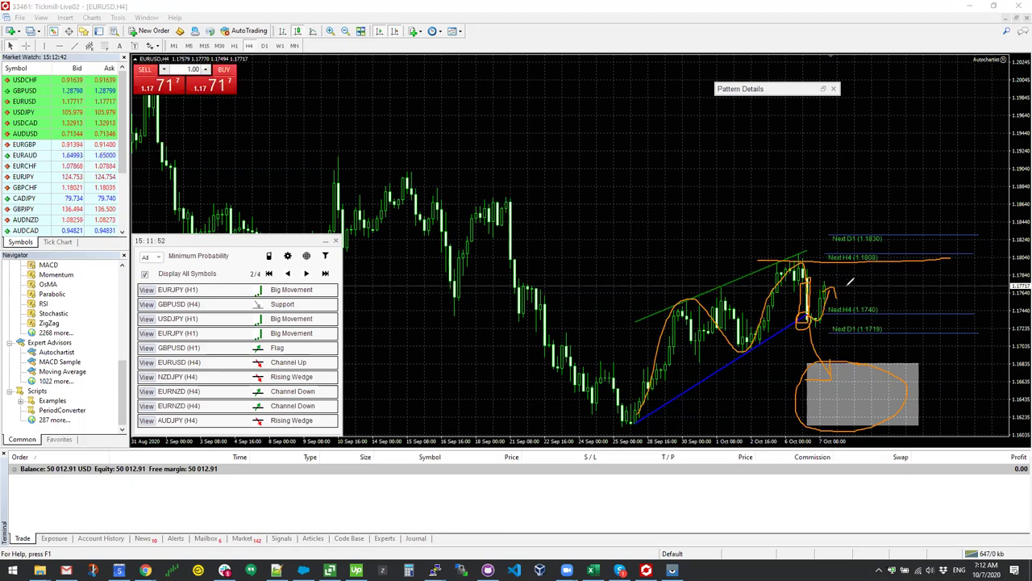
left_click_drag(829, 298, 836, 294)
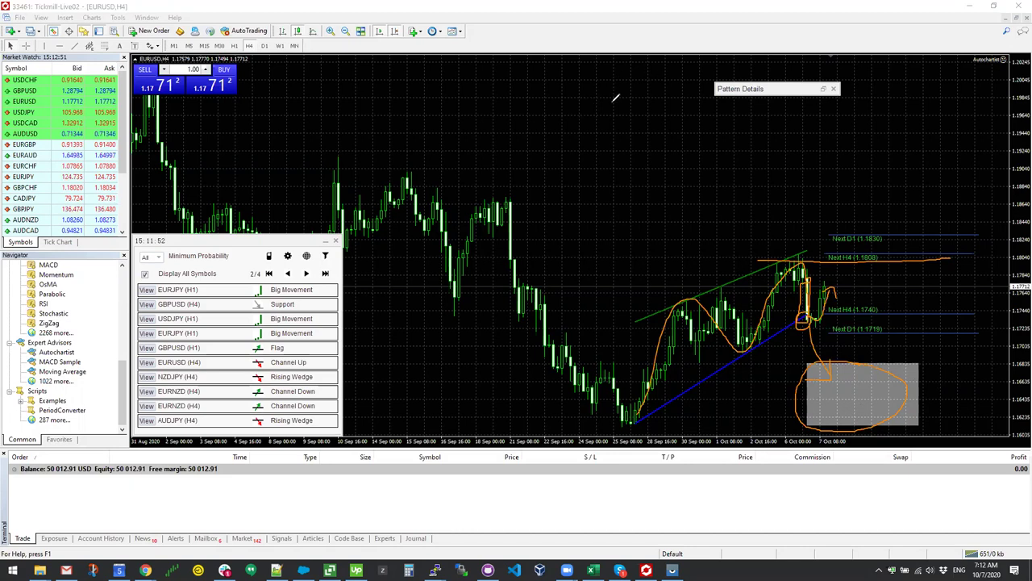
key("e")
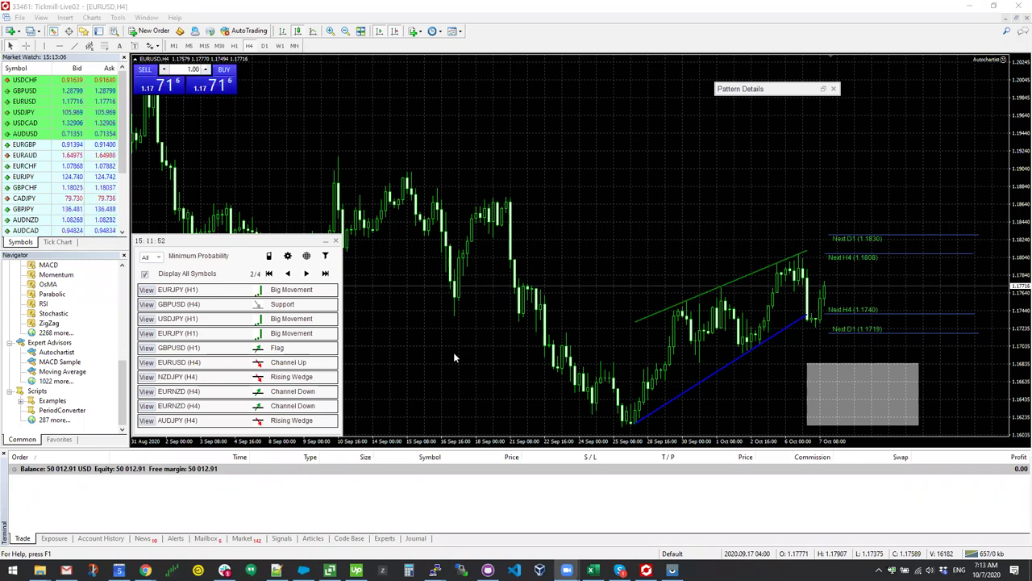
Display the two USDJPY (H1) Big Movement patterns in turn and move the pattern details clear of the marked price range
left_click(147, 321)
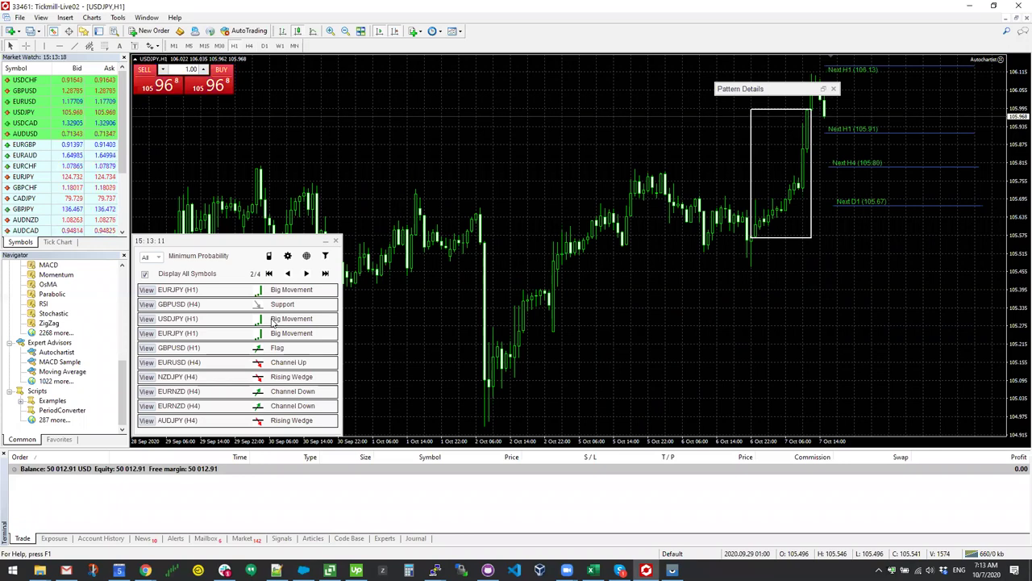
left_click(155, 347)
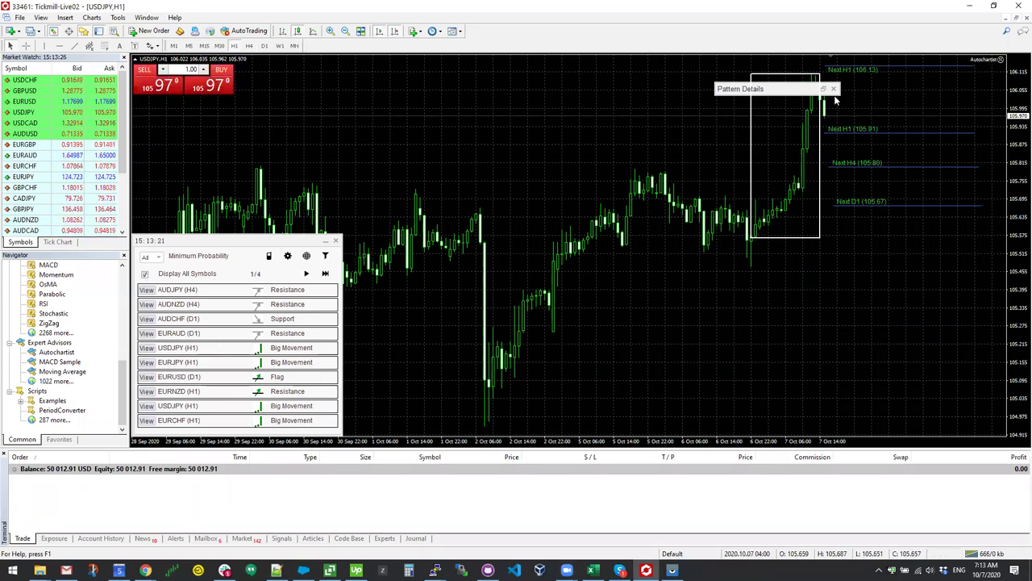
left_click_drag(775, 88, 482, 131)
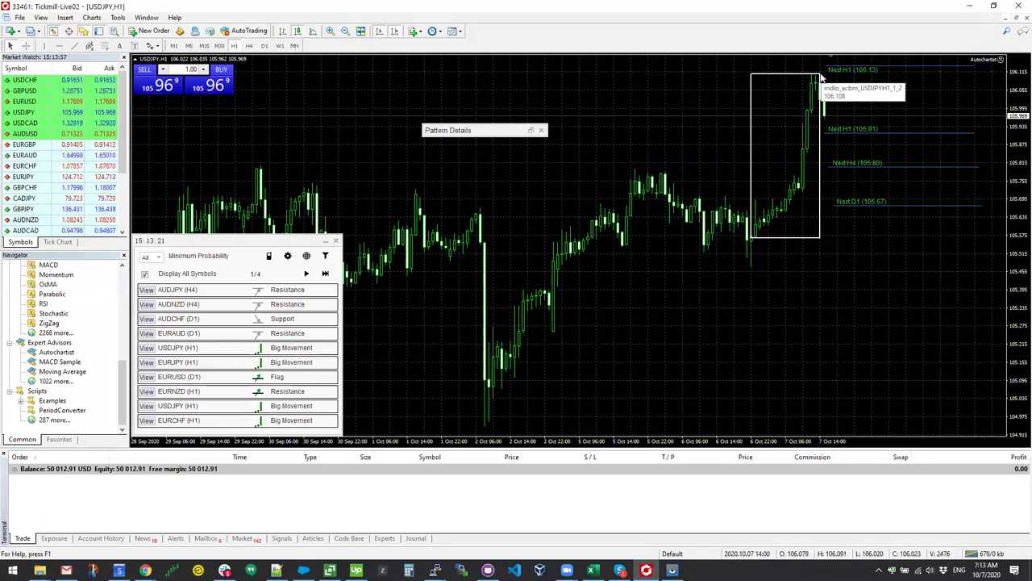
Expand the USDJPY pattern details away from the marked range to read the pattern type and length, and collapse them again
left_click(531, 131)
left_click_drag(738, 89, 442, 127)
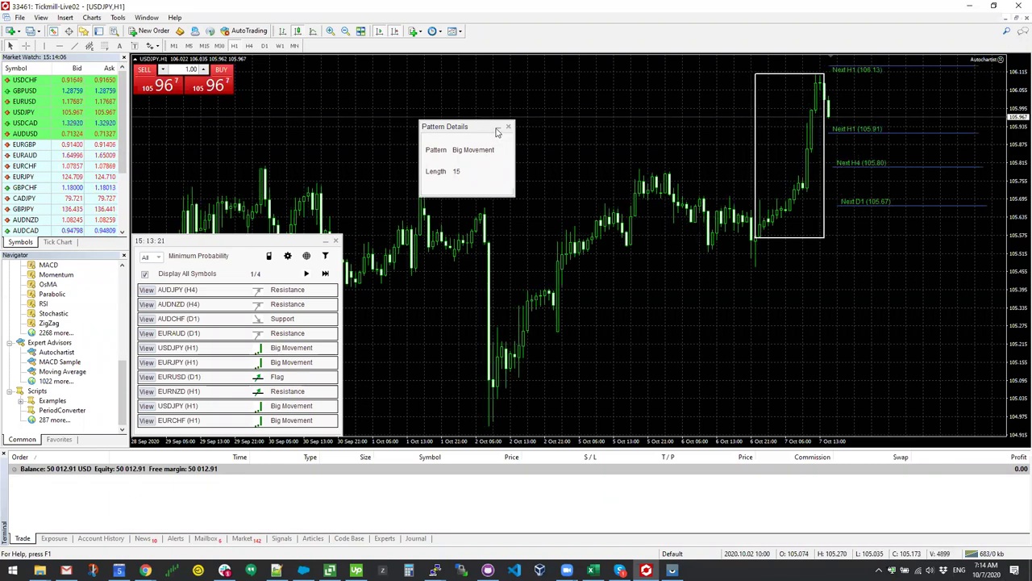
left_click(499, 128)
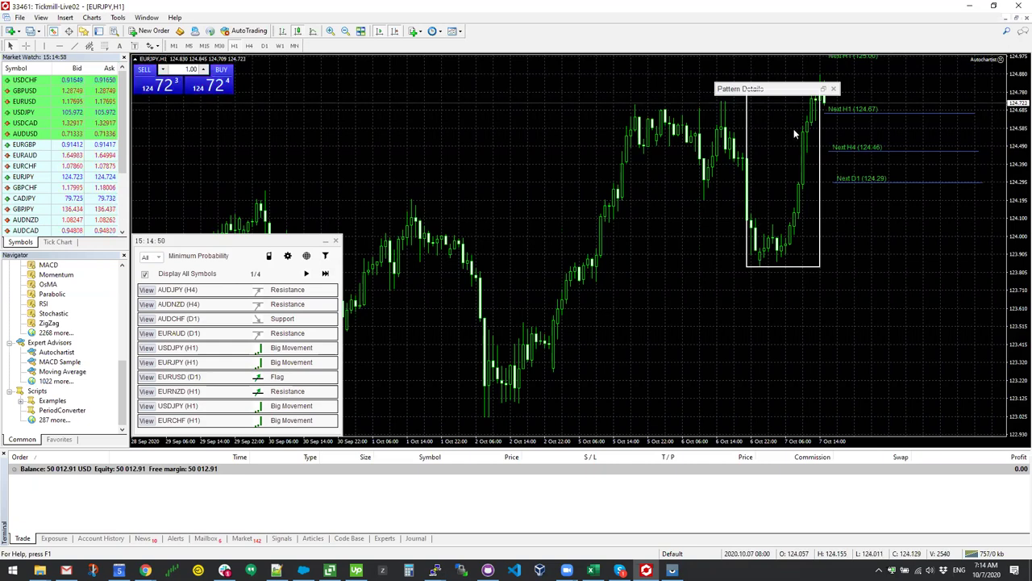
Filter the pattern list to emerging chart patterns only, excluding completed patterns, key levels, big movements and consecutive candles
left_click(326, 257)
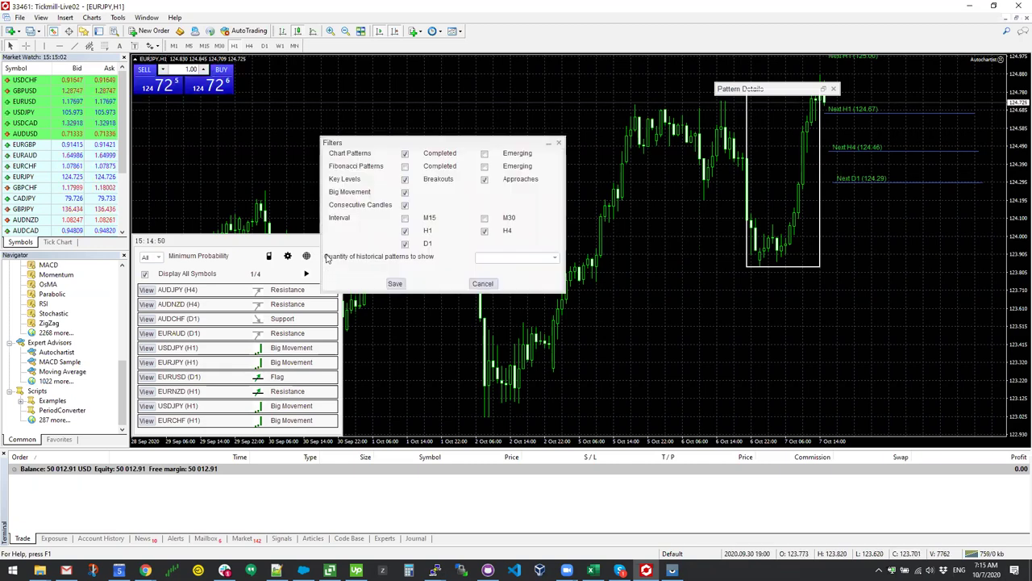
left_click_drag(440, 143, 488, 113)
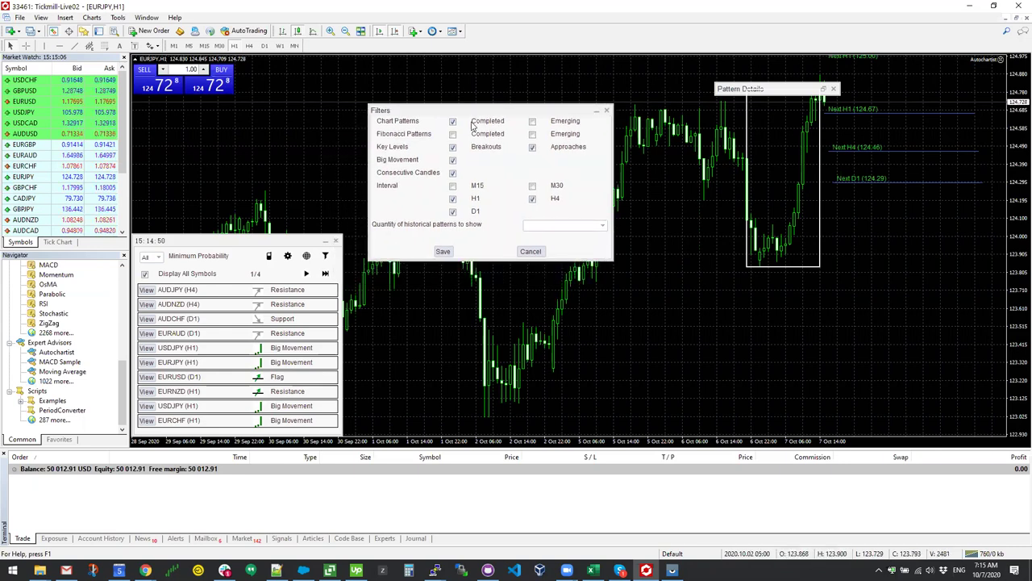
left_click(533, 122)
left_click(452, 121)
left_click(452, 146)
left_click(533, 147)
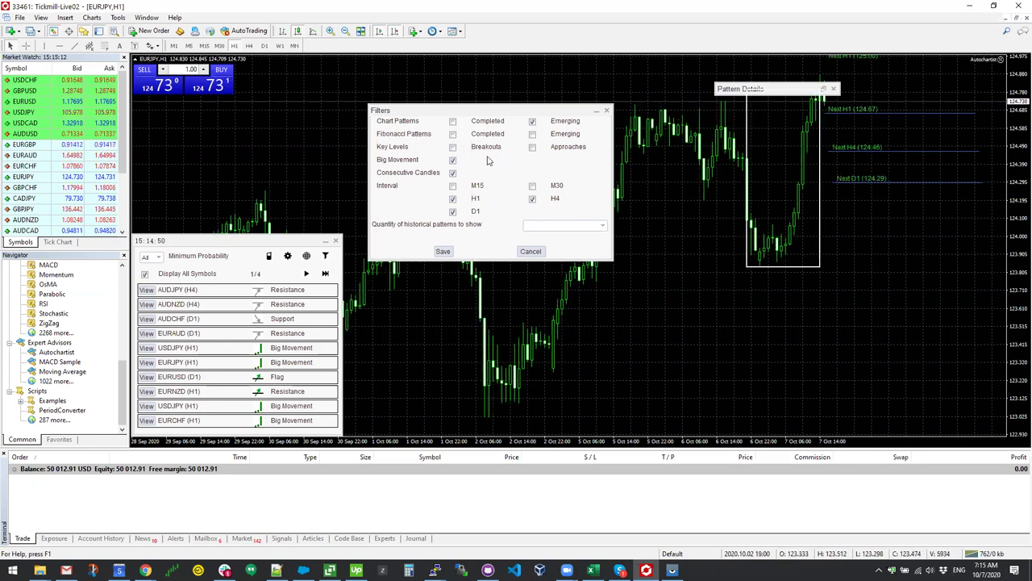
left_click(452, 172)
left_click(452, 160)
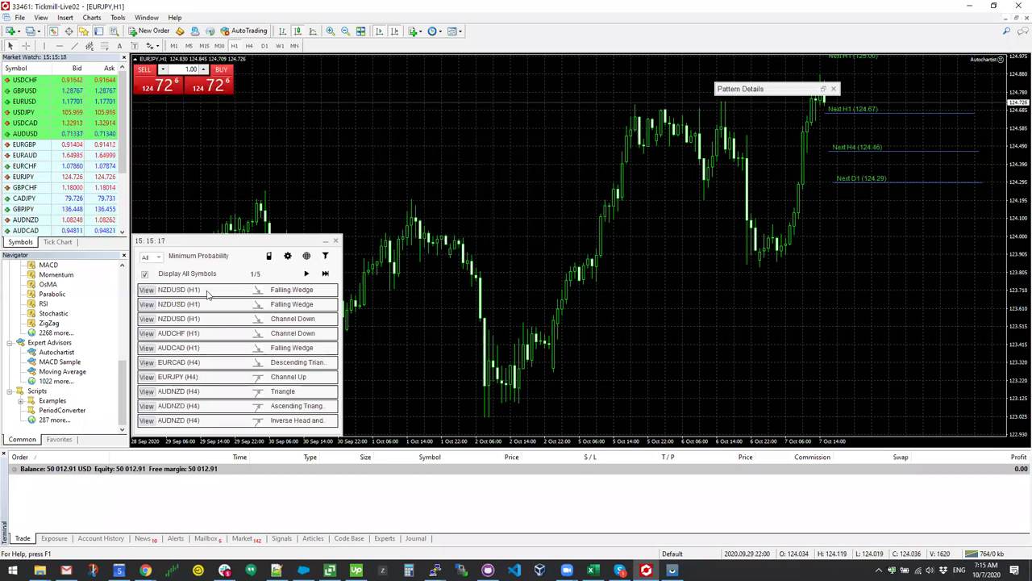
Display the first NZDUSD (H1) Falling Wedge and sketch the extended wedge lines with an arrow down toward its support line
left_click(152, 290)
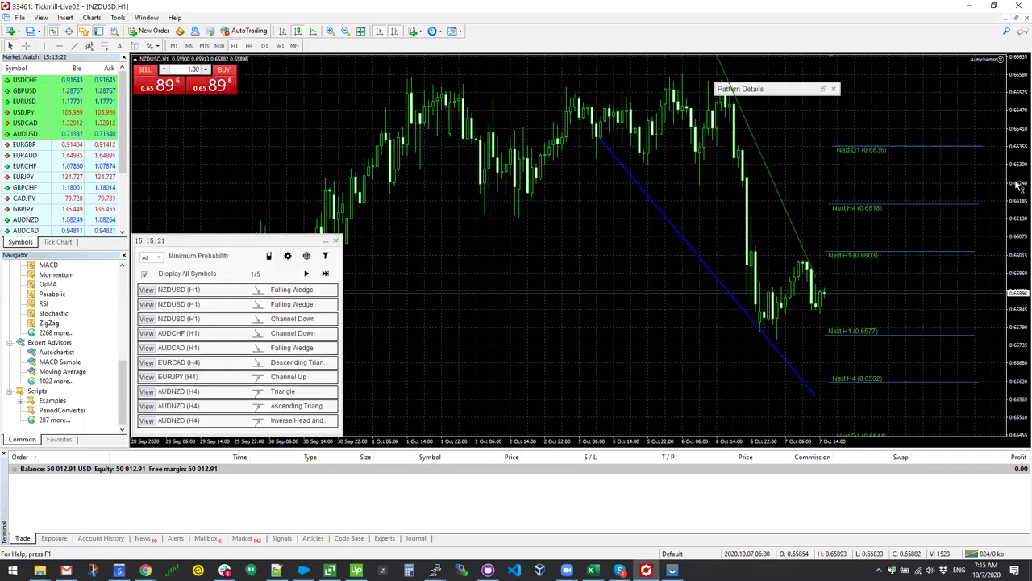
left_click_drag(1021, 259, 1020, 323)
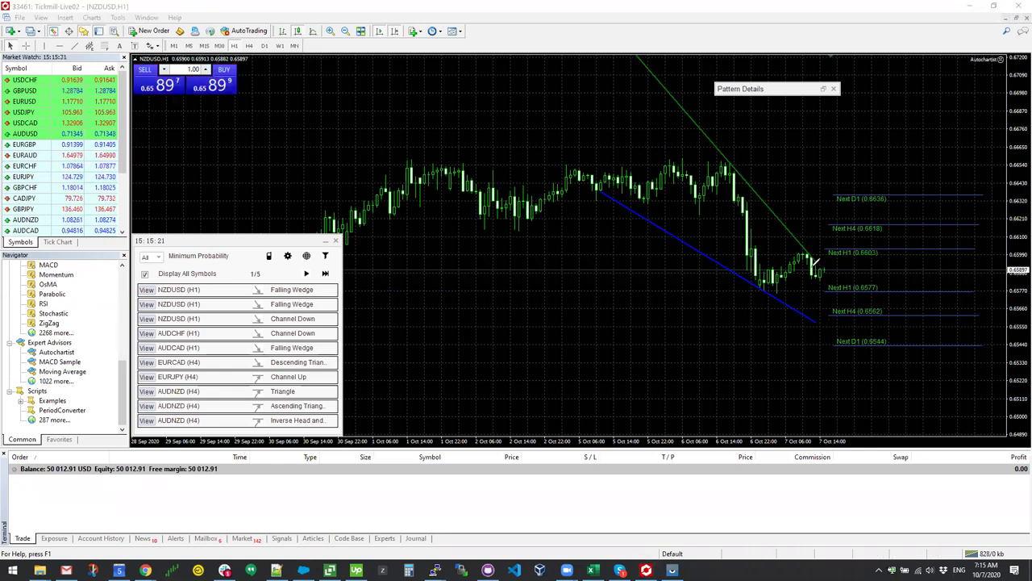
mouse_move(822, 278)
left_mouse_down()
mouse_move(828, 321)
mouse_move(833, 307)
left_mouse_up()
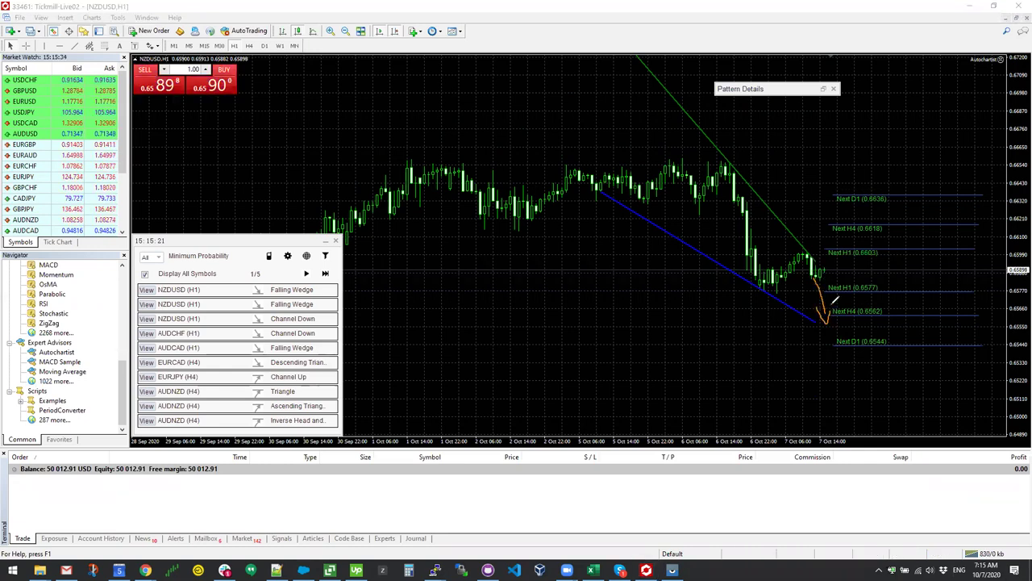
mouse_move(818, 258)
left_mouse_down()
mouse_move(857, 309)
mouse_move(824, 324)
mouse_move(864, 350)
left_mouse_up()
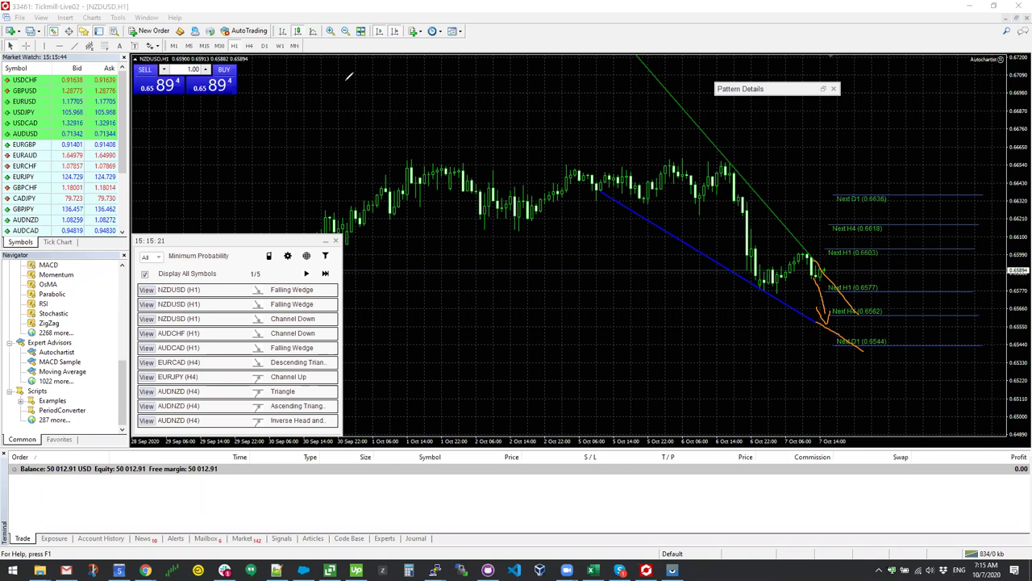
Review the chart pattern filter options and close them without changes
left_click(325, 256)
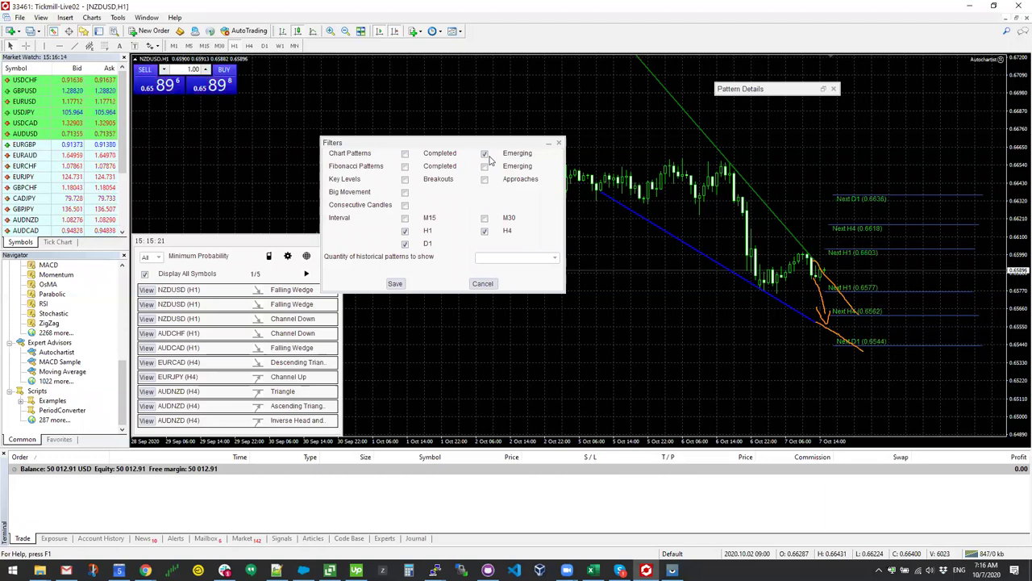
left_click(484, 285)
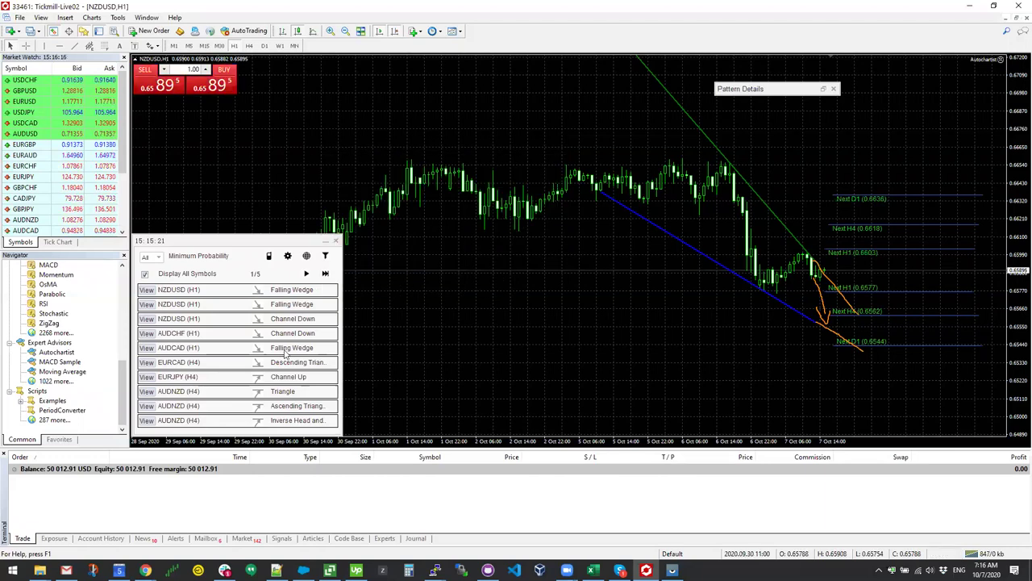
Display the EURCAD (H4) Descending Triangle pattern and erase the sketched wedge annotations
left_click(147, 362)
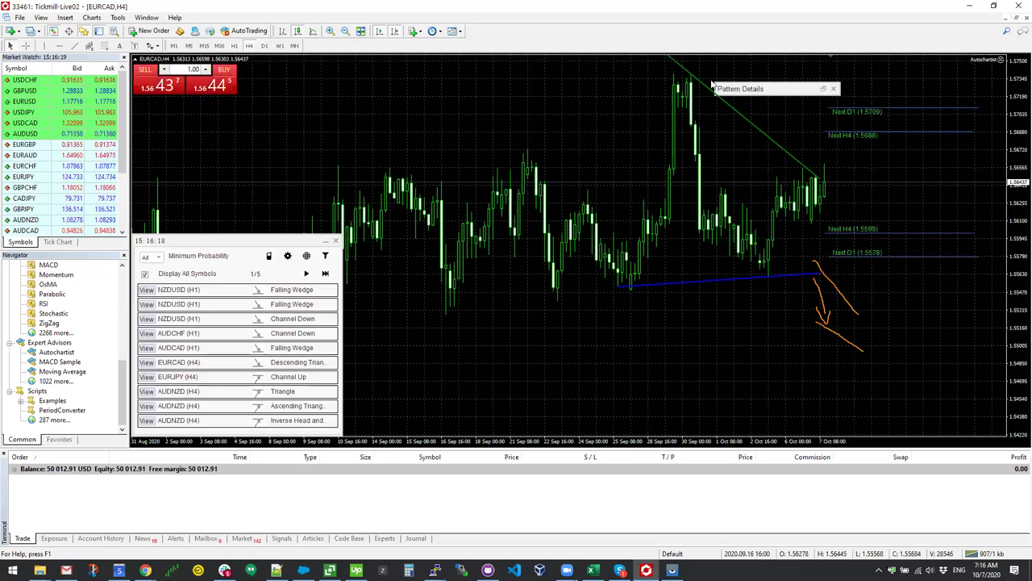
key("Escape")
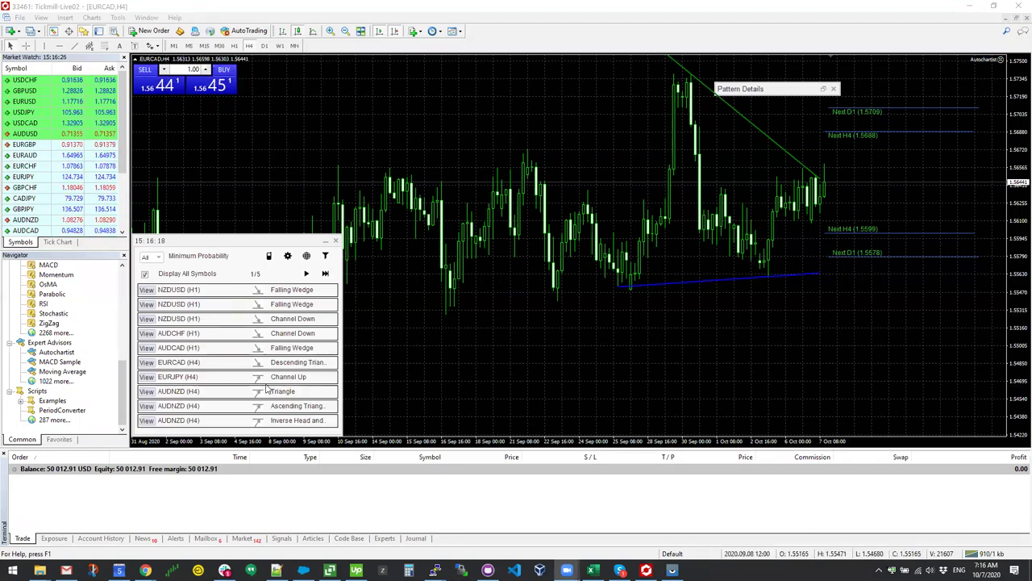
Display the AUDNZD (H4) Ascending Triangle pattern and buy 1.00 lot of AUDNZD by market execution
left_click(148, 405)
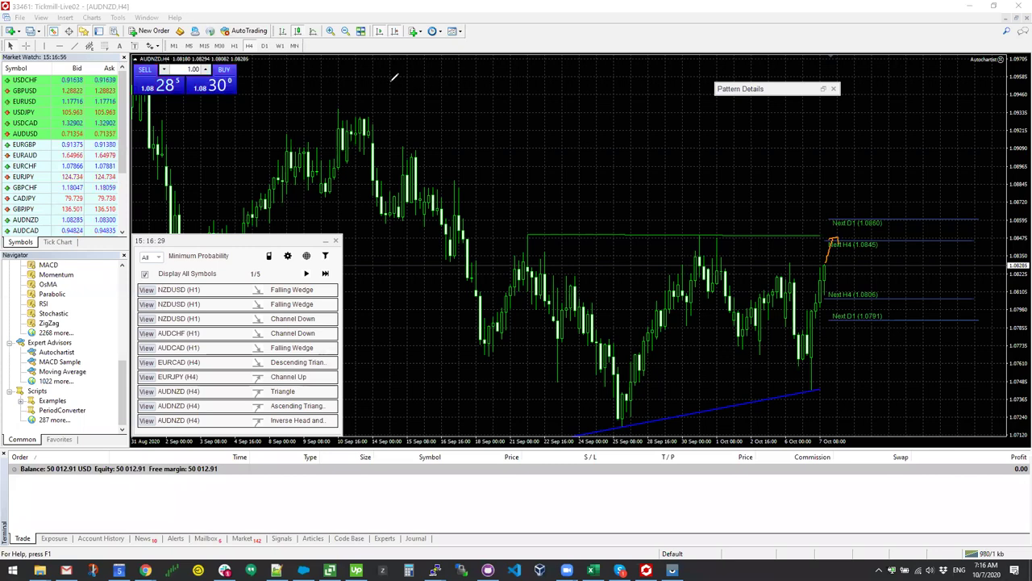
left_click(153, 31)
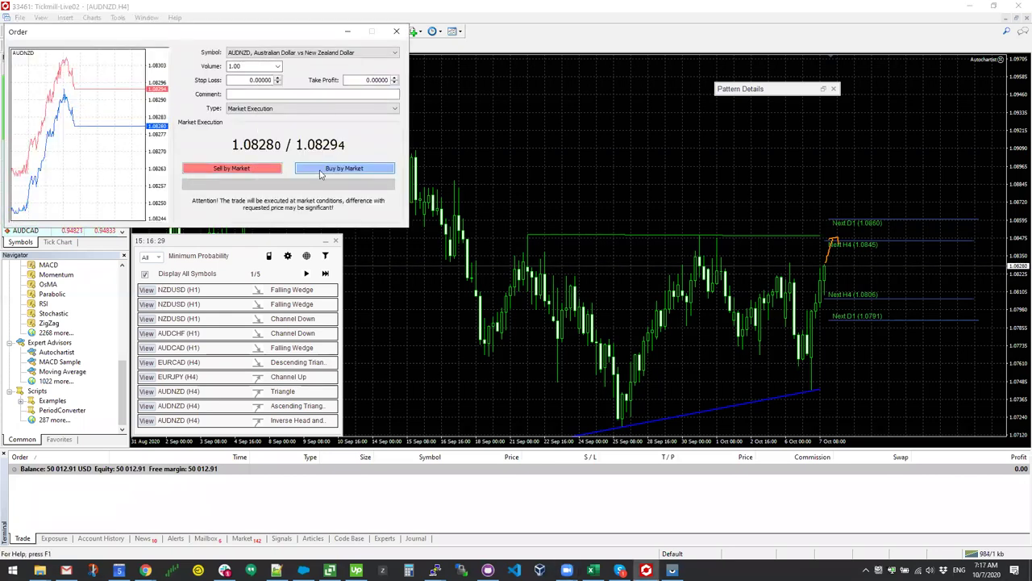
left_click(323, 170)
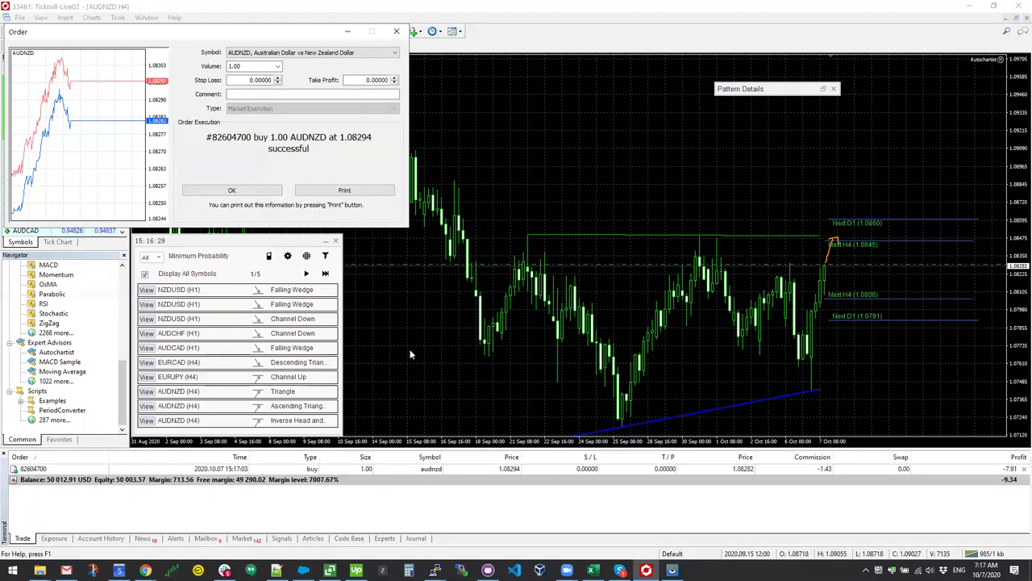
Dismiss the order confirmation and close the open 1.00-lot AUDNZD buy position
left_click(268, 194)
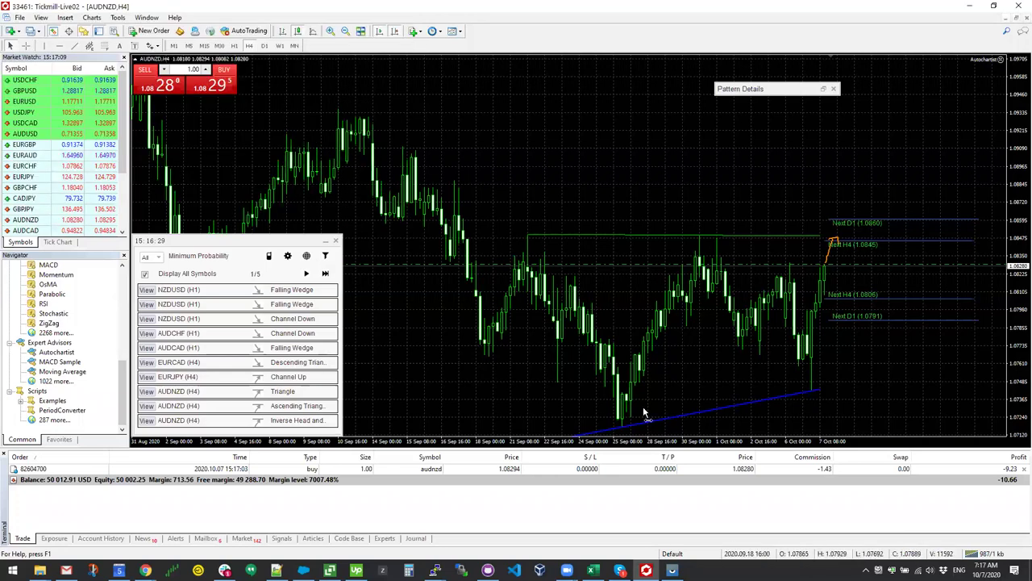
right_click(687, 472)
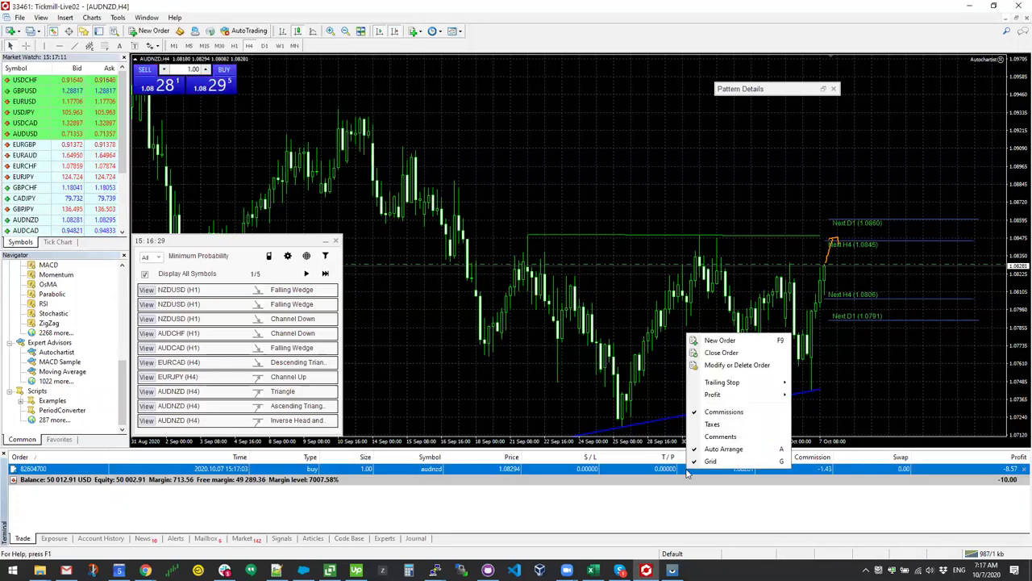
left_click(740, 353)
left_click(397, 353)
left_click(572, 355)
right_click(718, 469)
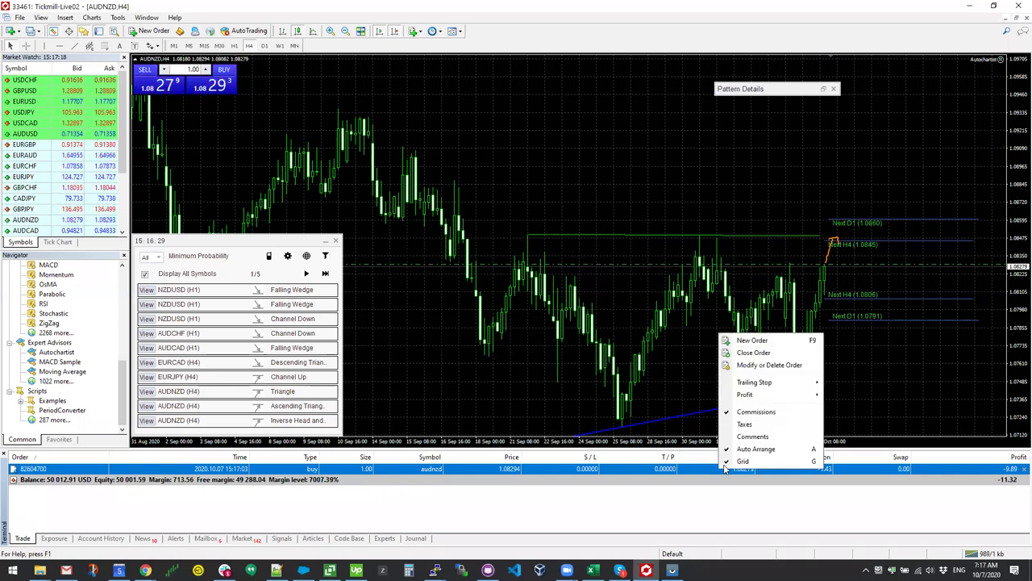
left_click(743, 355)
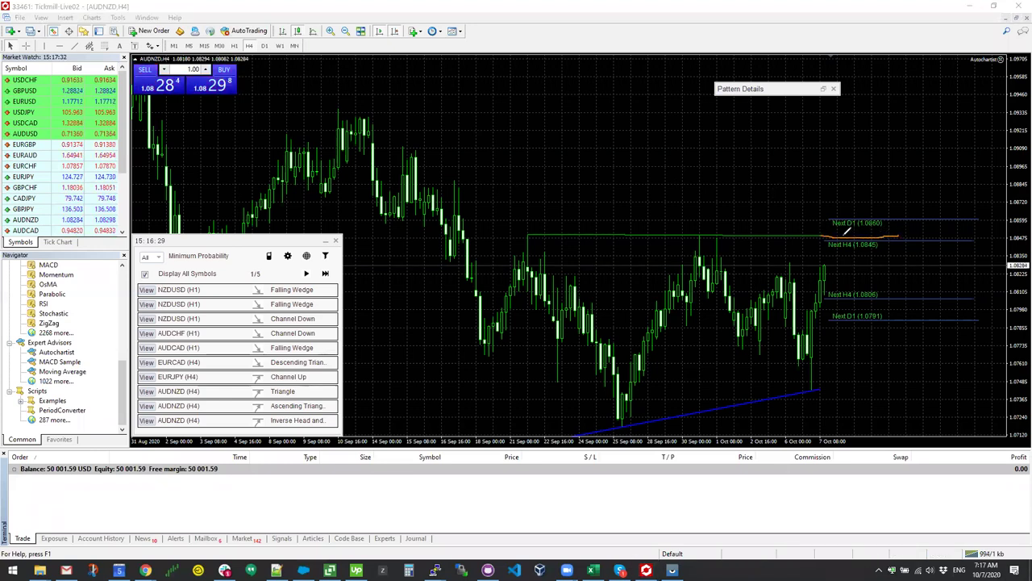
Sketch a long upward breakout arrow from the extended AUDNZD resistance line and erase the sketch
left_click_drag(839, 224, 844, 214)
mouse_move(910, 117)
left_mouse_down()
mouse_move(922, 106)
mouse_move(921, 147)
left_mouse_up()
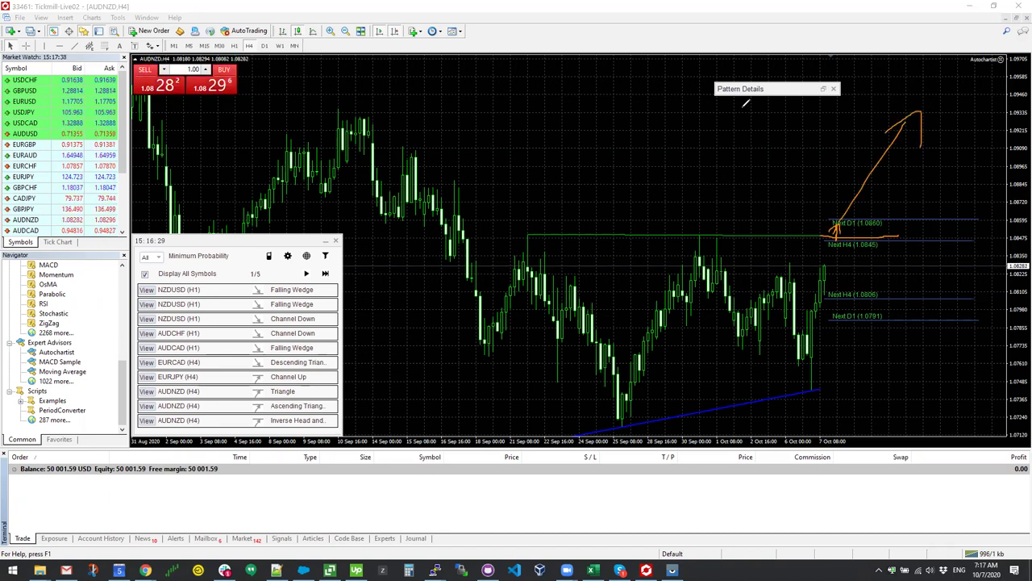
key("Escape")
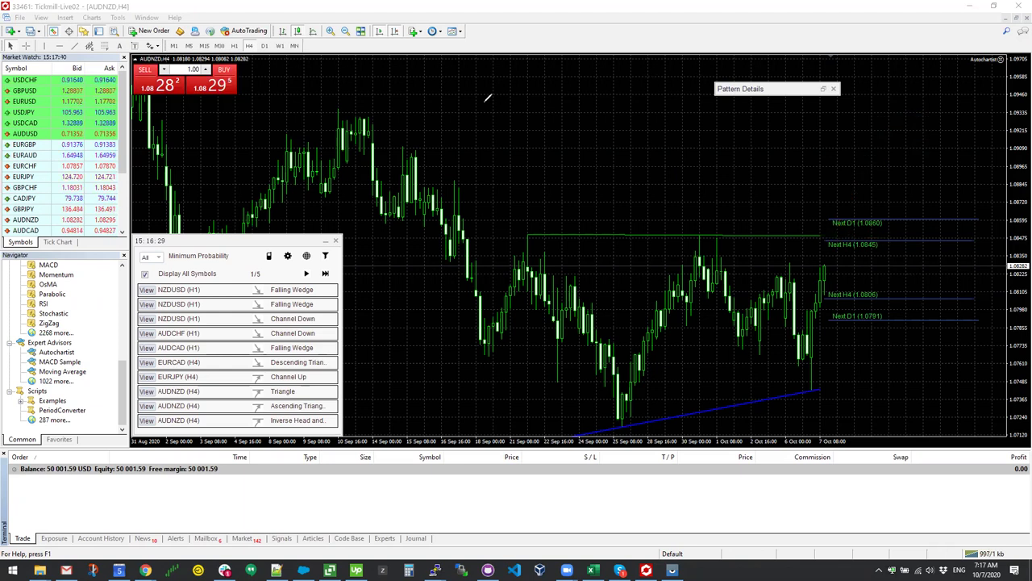
Start a new 1.00-lot AUDNZD order as a pending order of type Buy Stop
key("F9")
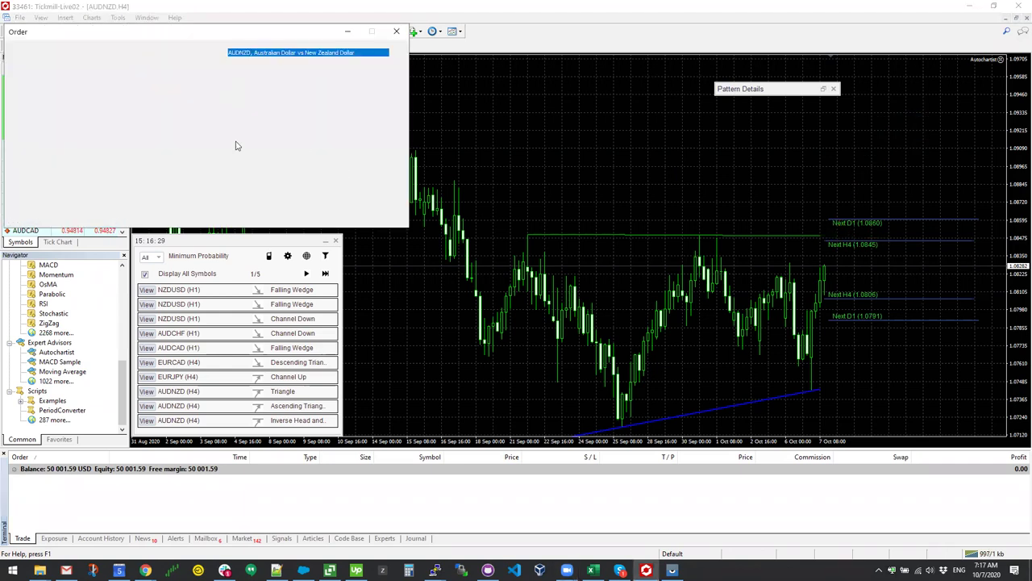
left_click(331, 92)
left_click(272, 107)
left_click(272, 121)
left_click(272, 137)
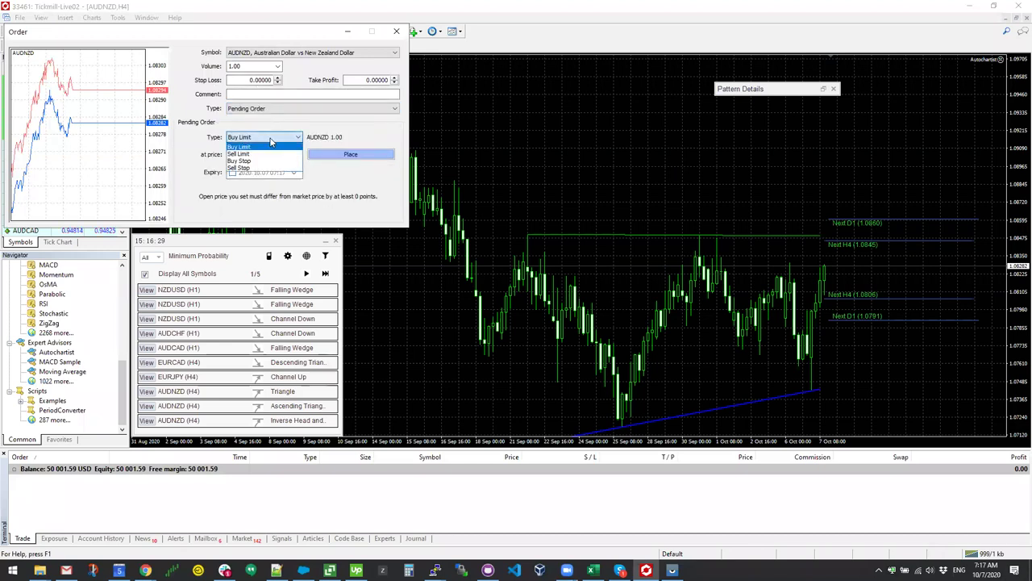
left_click(266, 160)
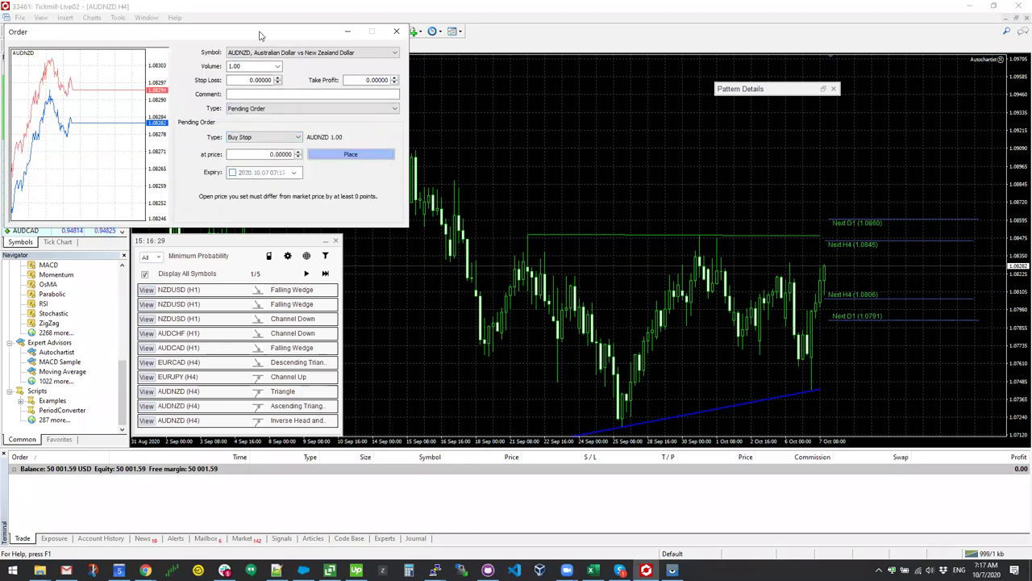
Set the Buy Stop entry price to 1.08475 and place the pending order
key("Tab")
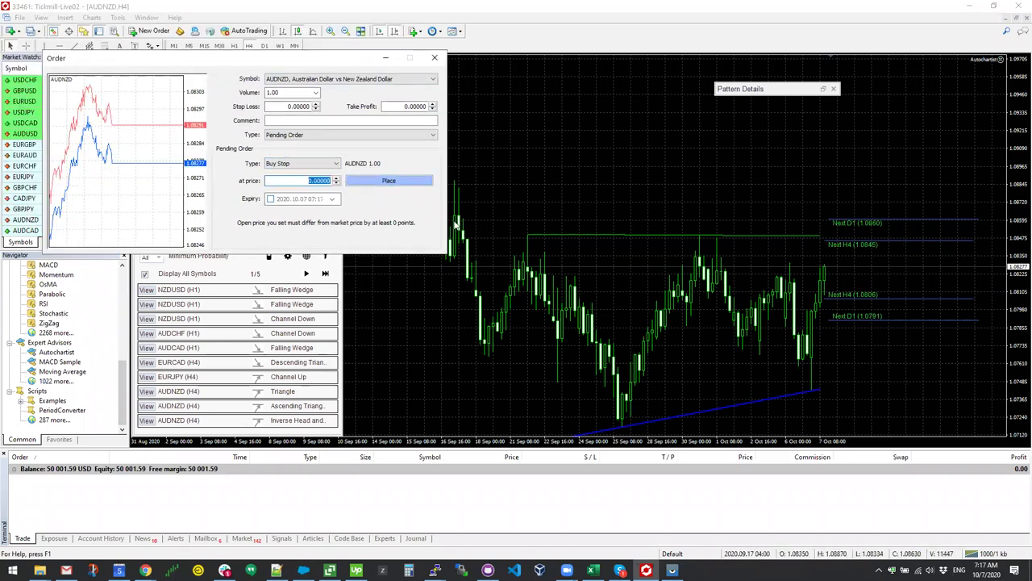
type("1.08000")
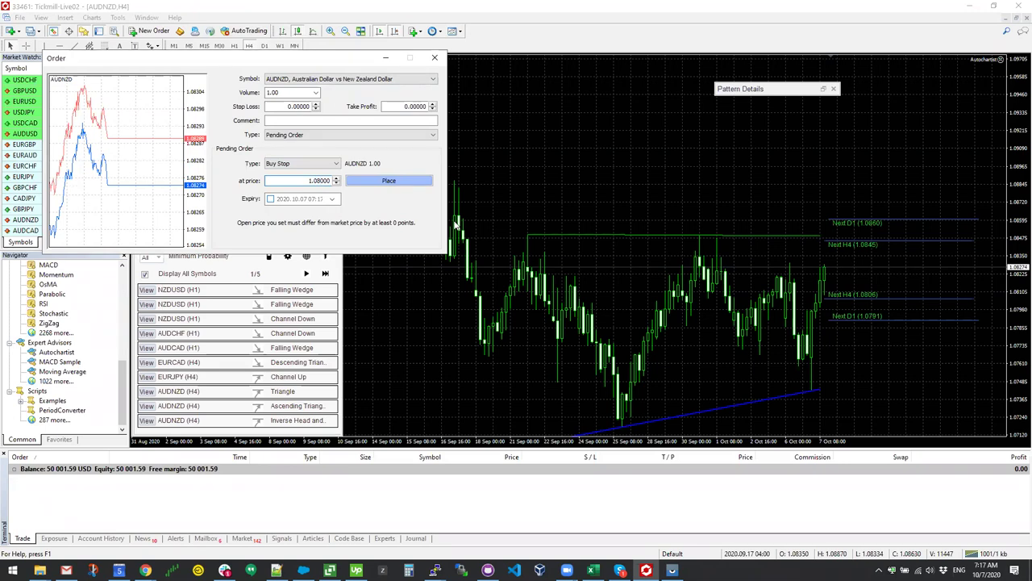
key("Delete")
key("Delete")
key("Delete")
type("475")
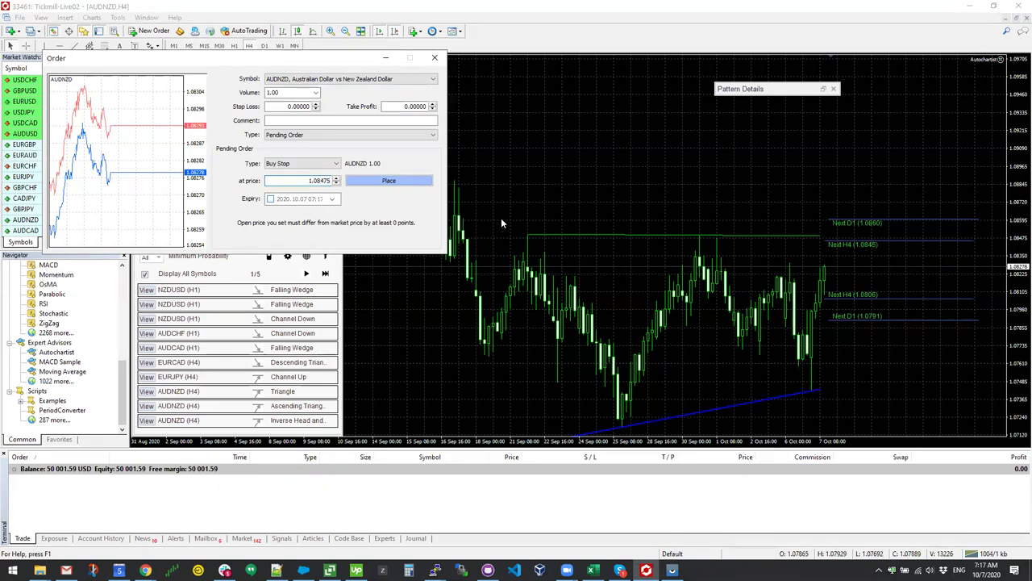
left_click(428, 181)
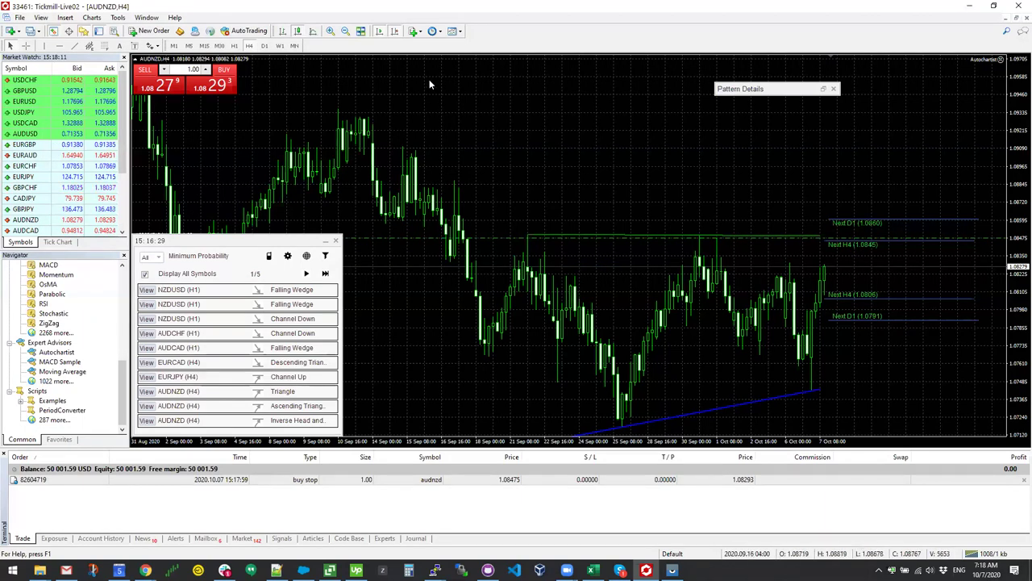
Circle the two resistance touches, sketch a reversal arrow down from the AUDNZD resistance line, and erase the drawings
left_click_drag(550, 247, 536, 234)
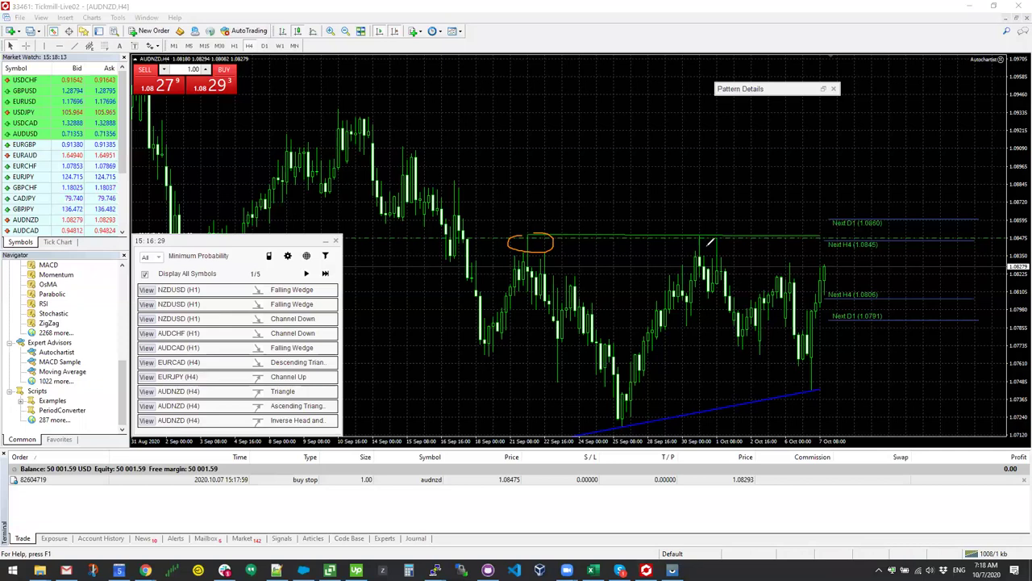
left_click_drag(701, 250, 724, 233)
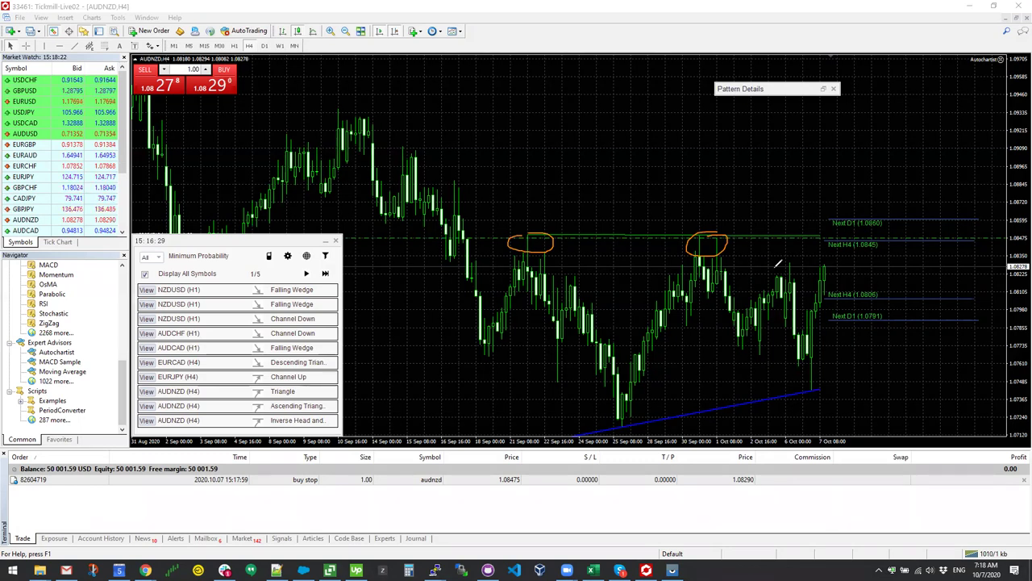
left_click_drag(827, 260, 839, 236)
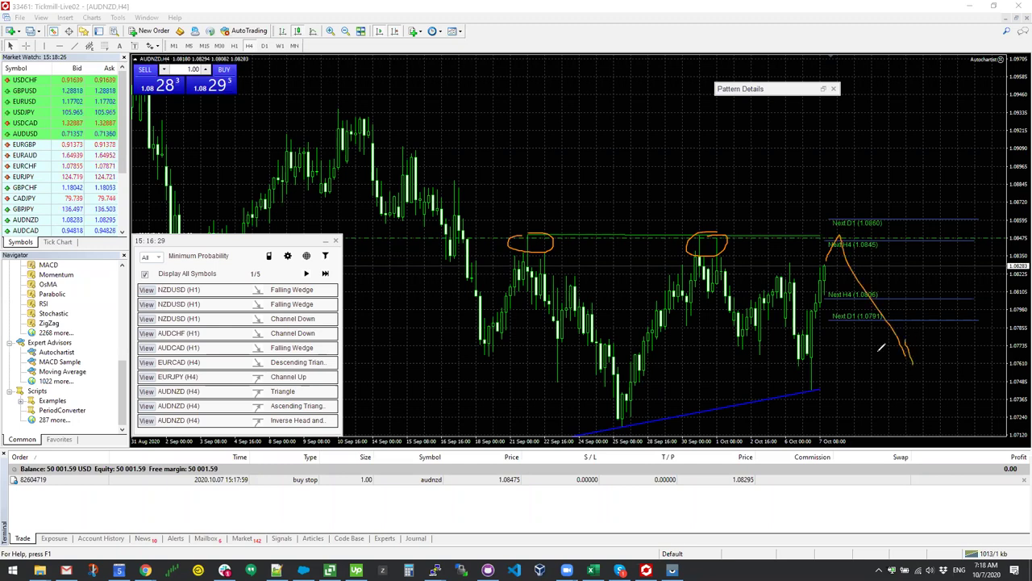
left_click_drag(906, 342, 878, 352)
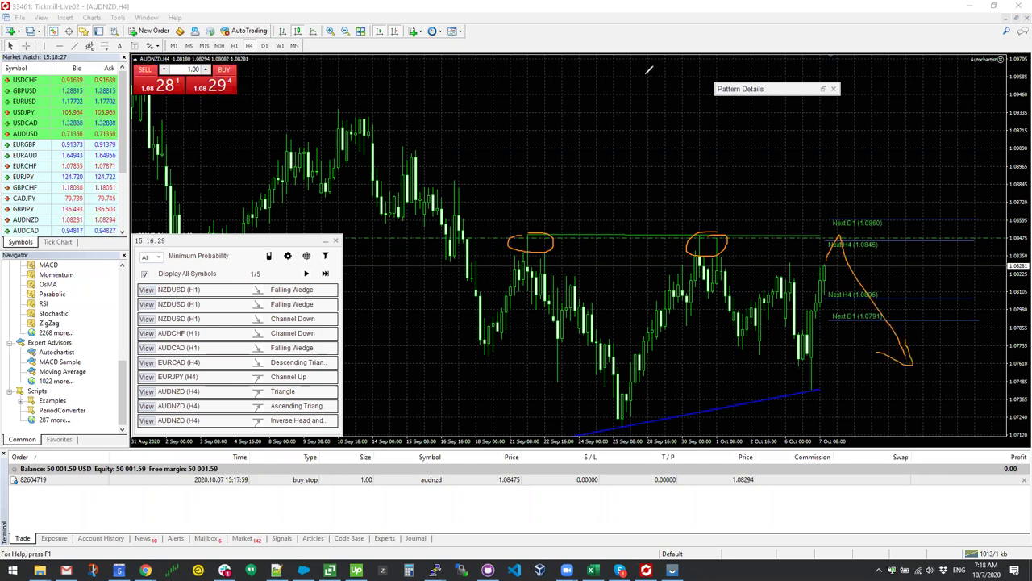
key("Escape")
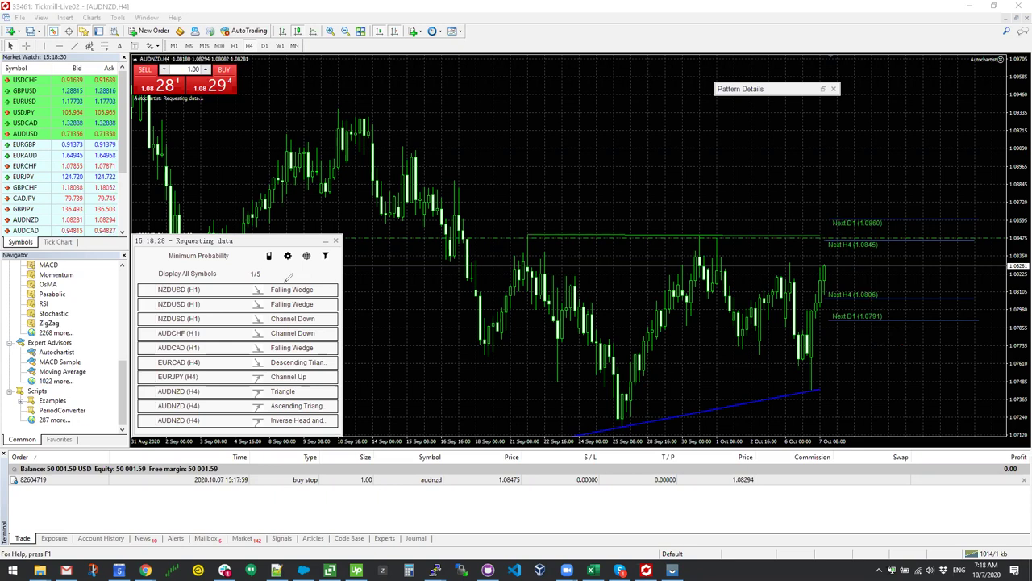
Circle the column of direction icons in the pattern list and erase the drawing
mouse_move(256, 282)
left_mouse_down()
mouse_move(262, 421)
mouse_move(279, 339)
mouse_move(266, 295)
left_mouse_up()
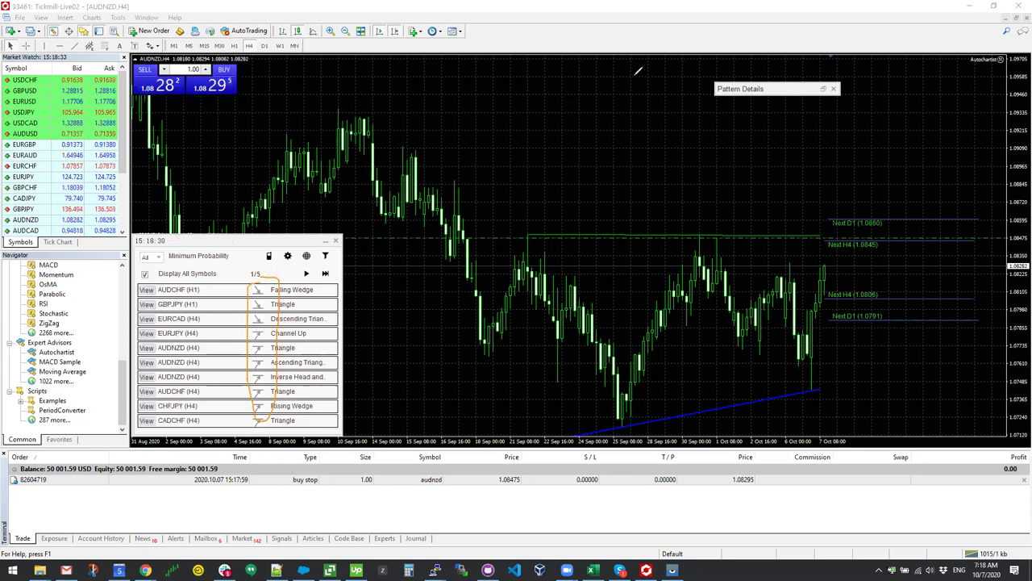
key("Escape")
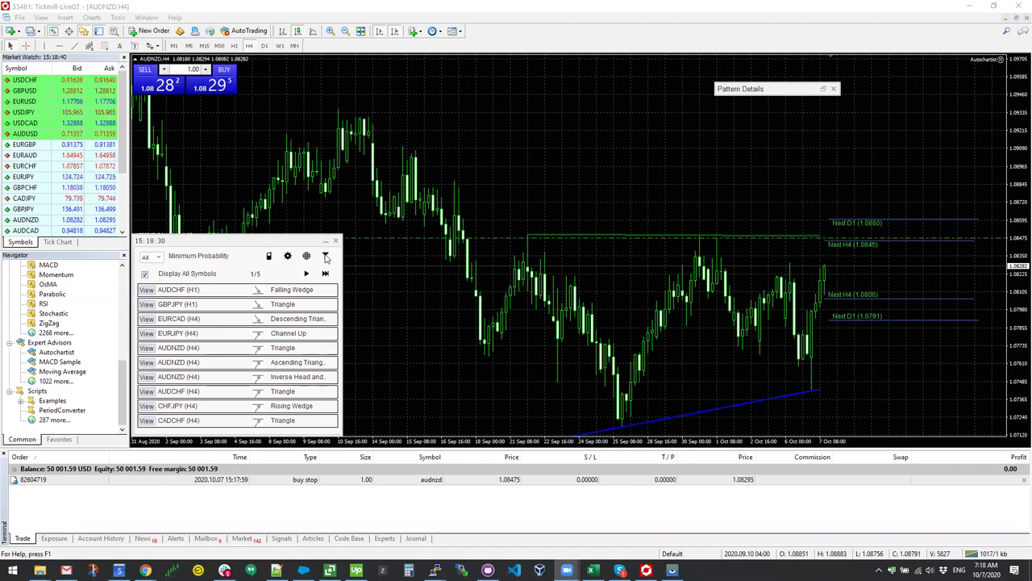
Filter the pattern list to only completed and emerging Fibonacci patterns and save the filters
left_click(326, 256)
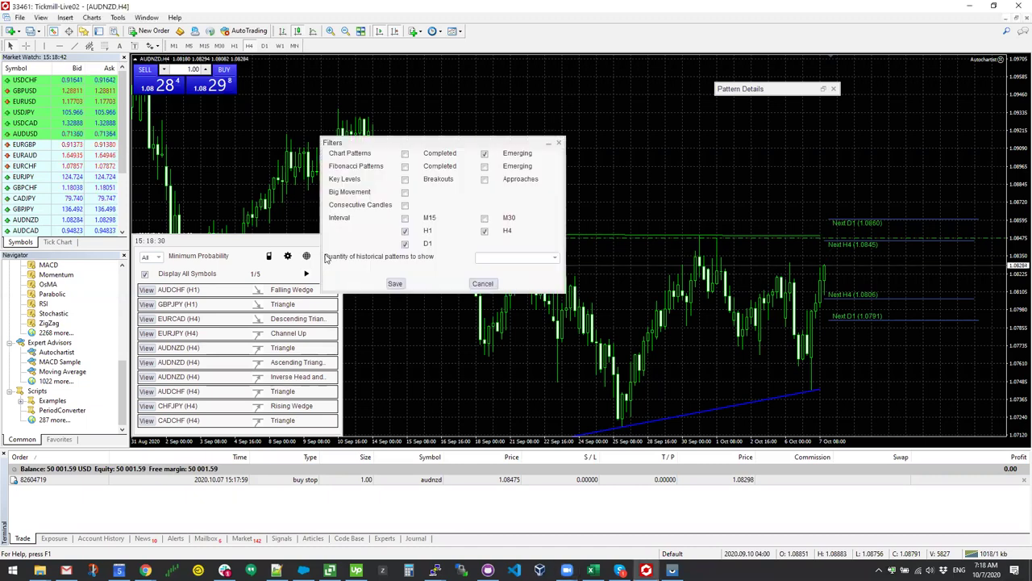
left_click(405, 155)
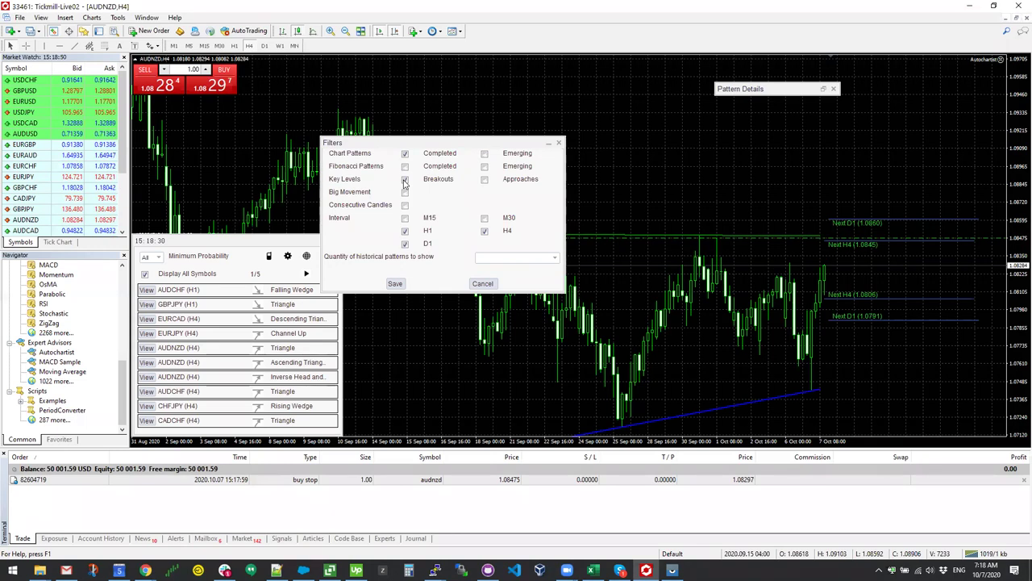
left_click(406, 179)
left_click(406, 153)
left_click(406, 167)
left_click(484, 166)
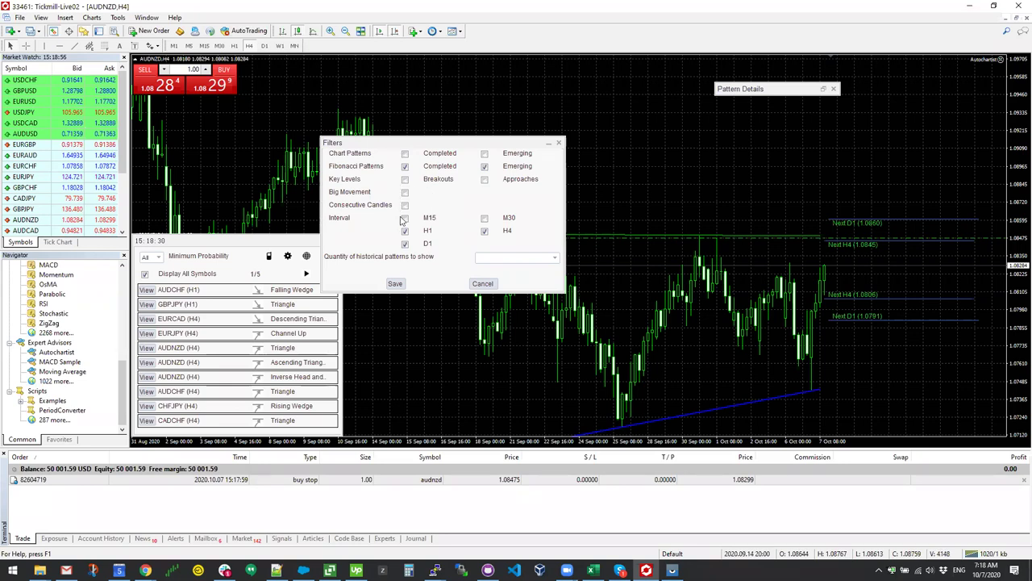
left_click(395, 283)
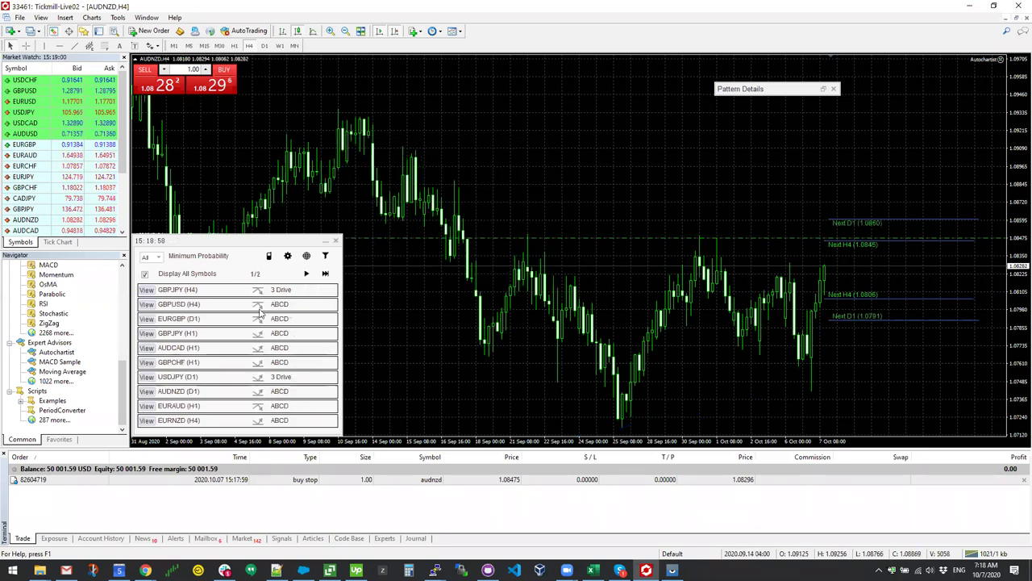
Display the GBPJPY (H4) 3 Drive pattern, sketch the rise to its circled target and the reversal down, and erase the sketch
left_click(149, 291)
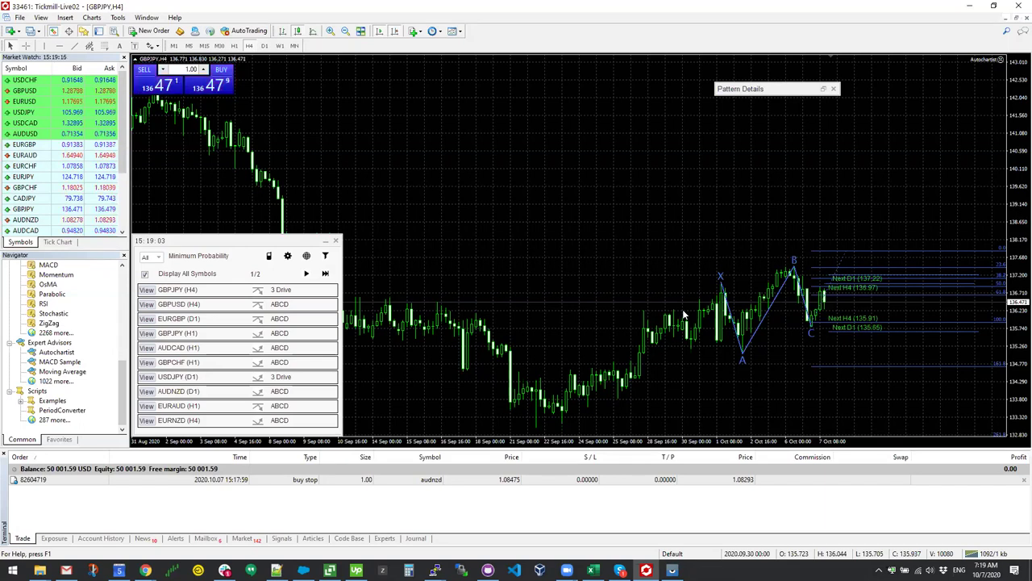
mouse_move(824, 308)
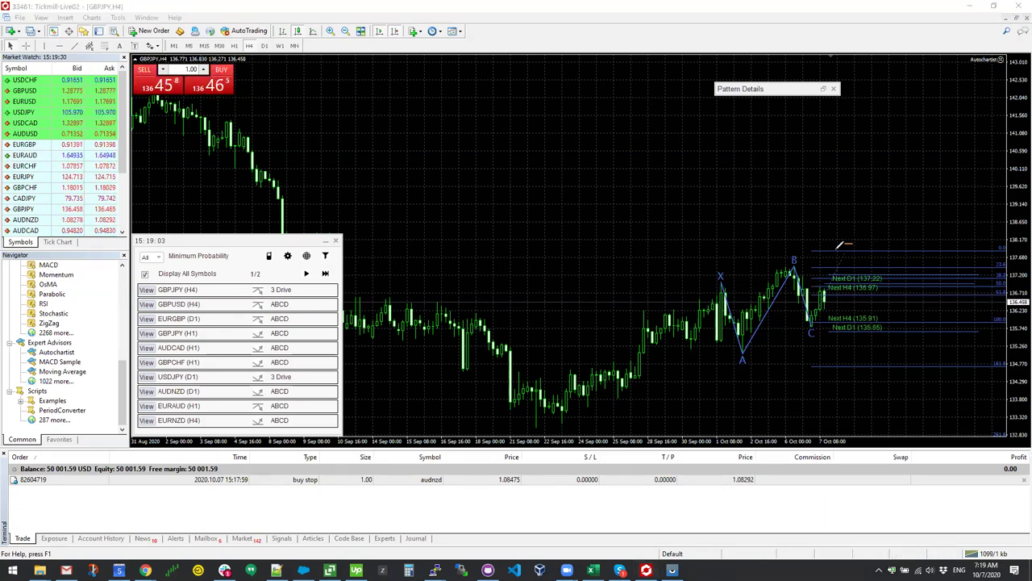
left_click_drag(863, 253, 852, 244)
left_click_drag(817, 318, 852, 248)
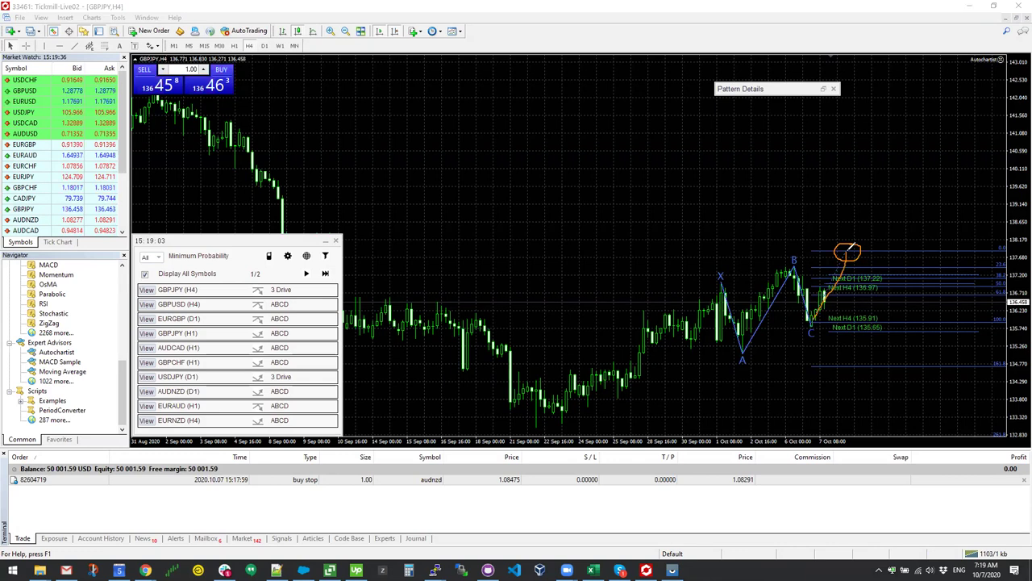
mouse_move(853, 250)
left_mouse_down()
mouse_move(878, 300)
mouse_move(855, 307)
left_mouse_up()
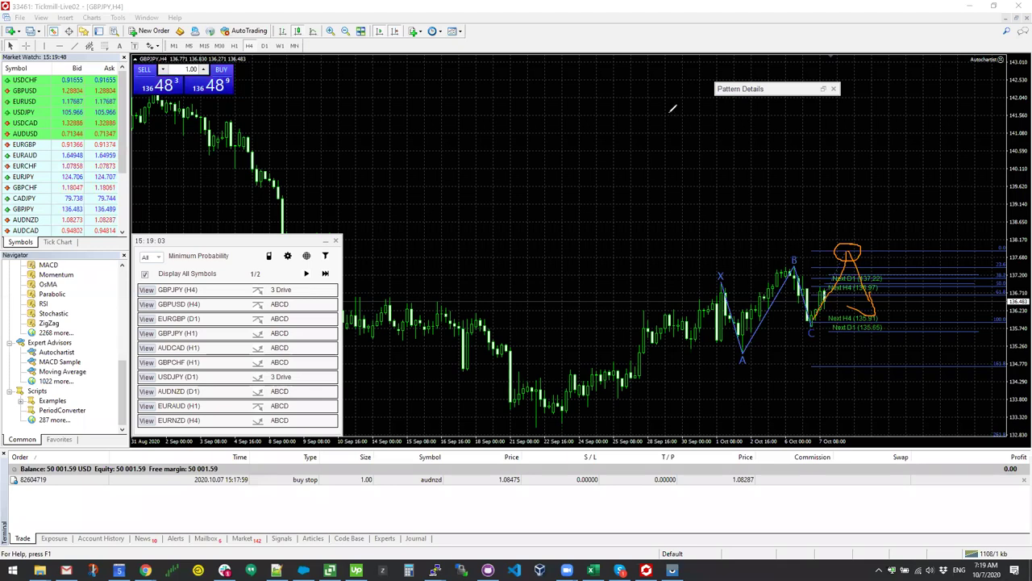
key("e")
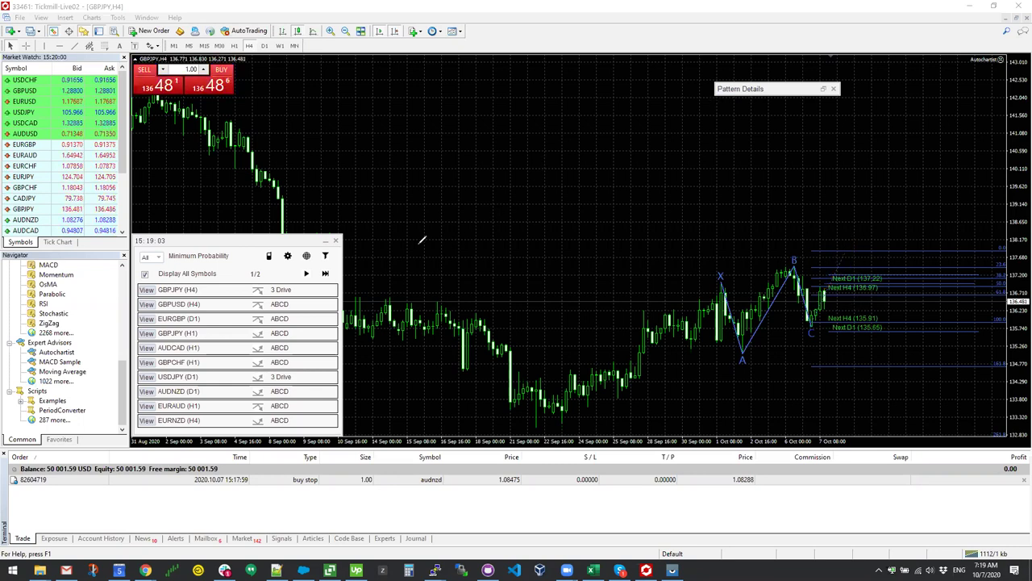
left_click(306, 273)
left_click(288, 273)
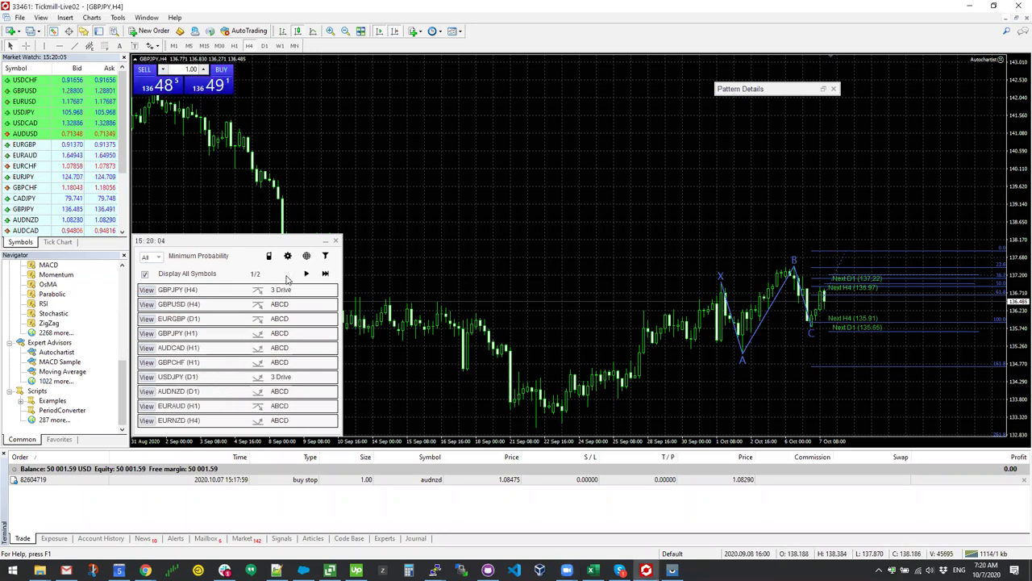
Filter the list to completed chart patterns, key level breakouts and approaches, and big movements, with both Fibonacci options off, and save
left_click(325, 256)
left_click(405, 166)
left_click(405, 179)
left_click(405, 153)
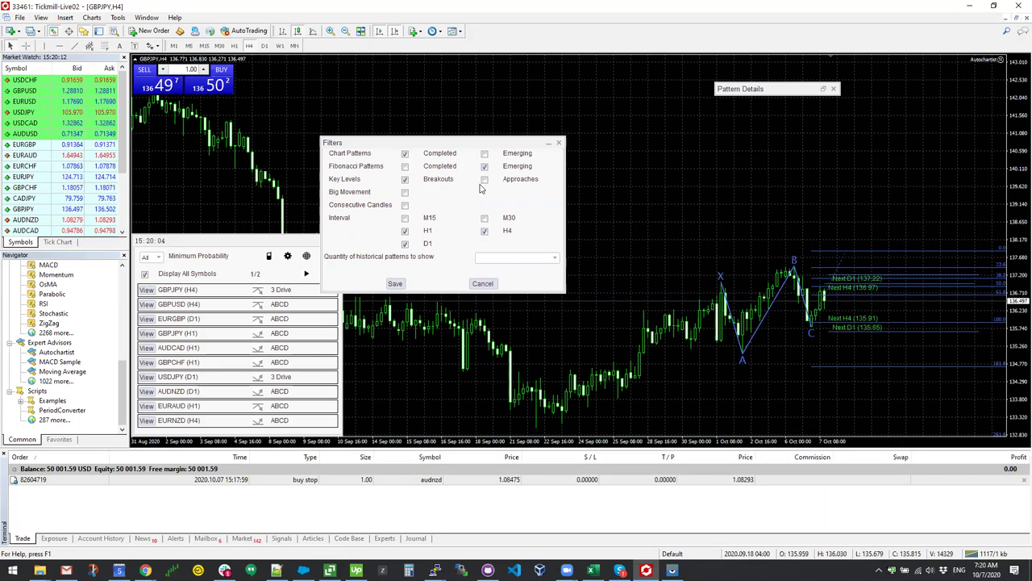
left_click(405, 192)
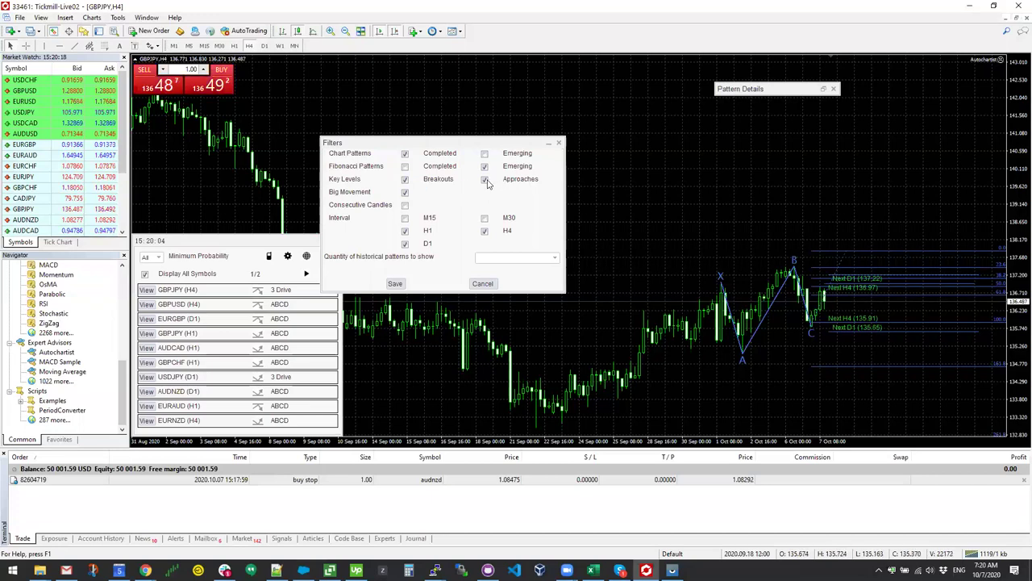
left_click(395, 284)
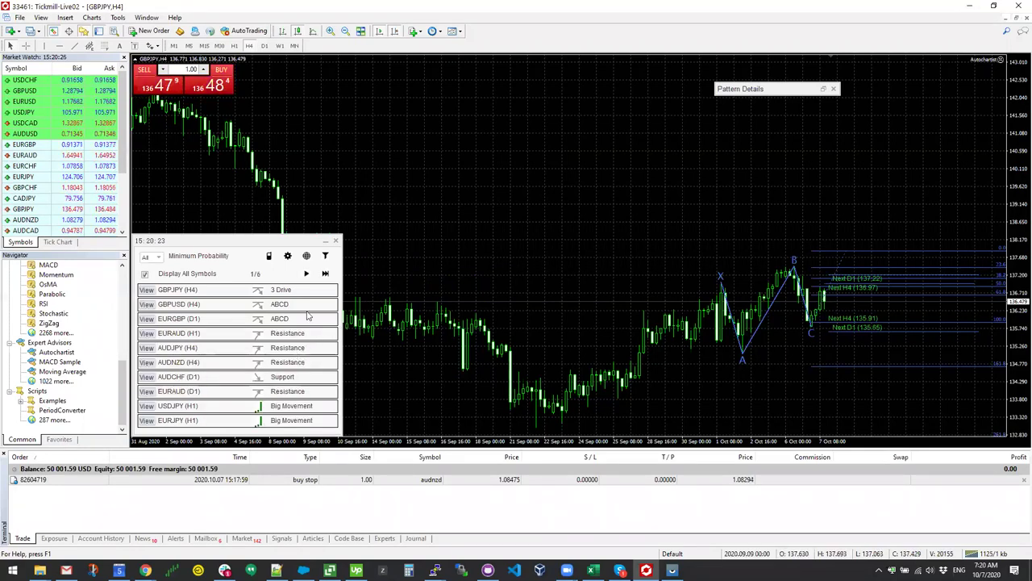
left_click(325, 257)
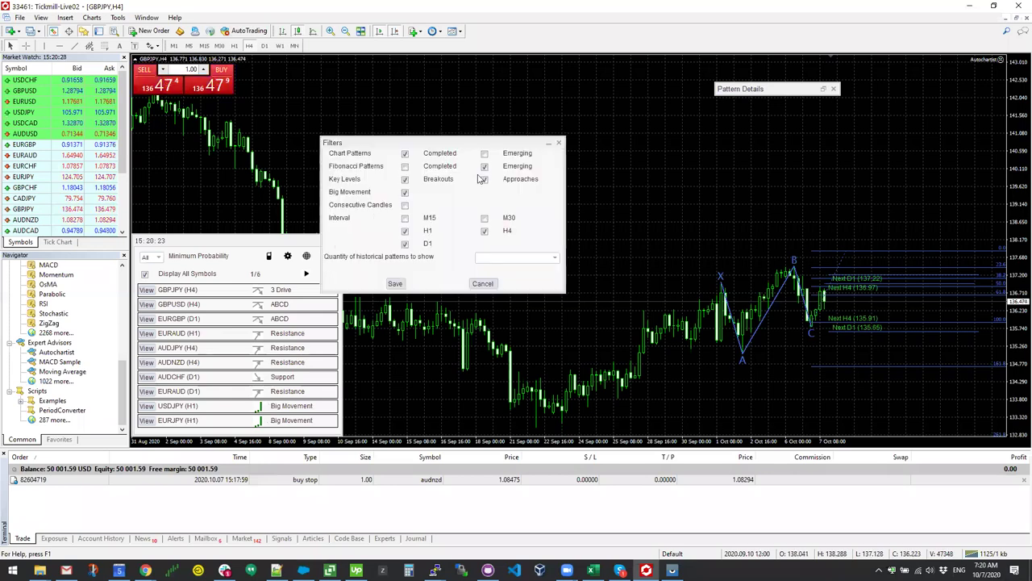
left_click(395, 283)
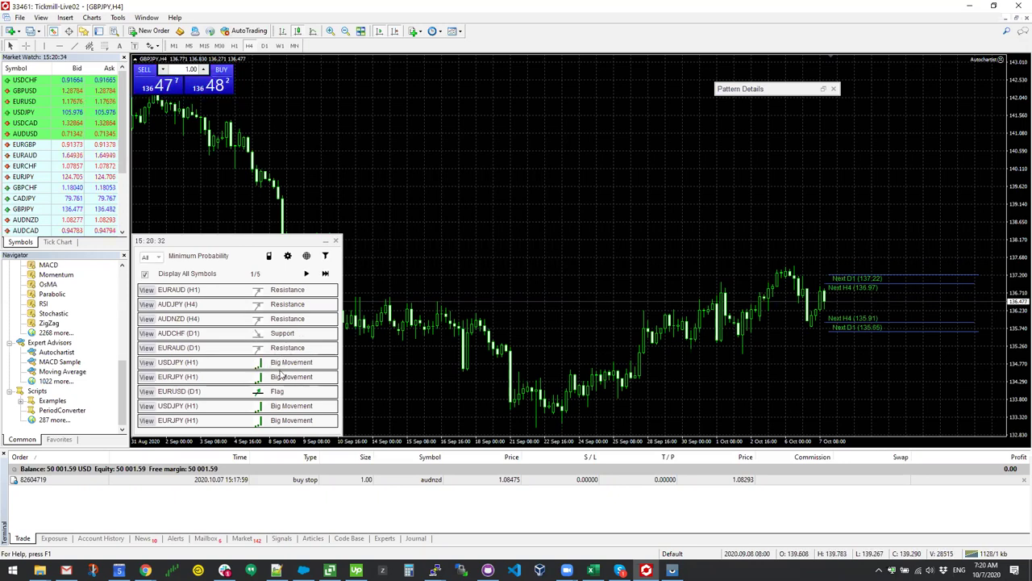
Display the EURUSD (H4) Channel Up pattern from the list's second page, sketch its price swings and downward breakout, and erase the sketch
left_click(305, 274)
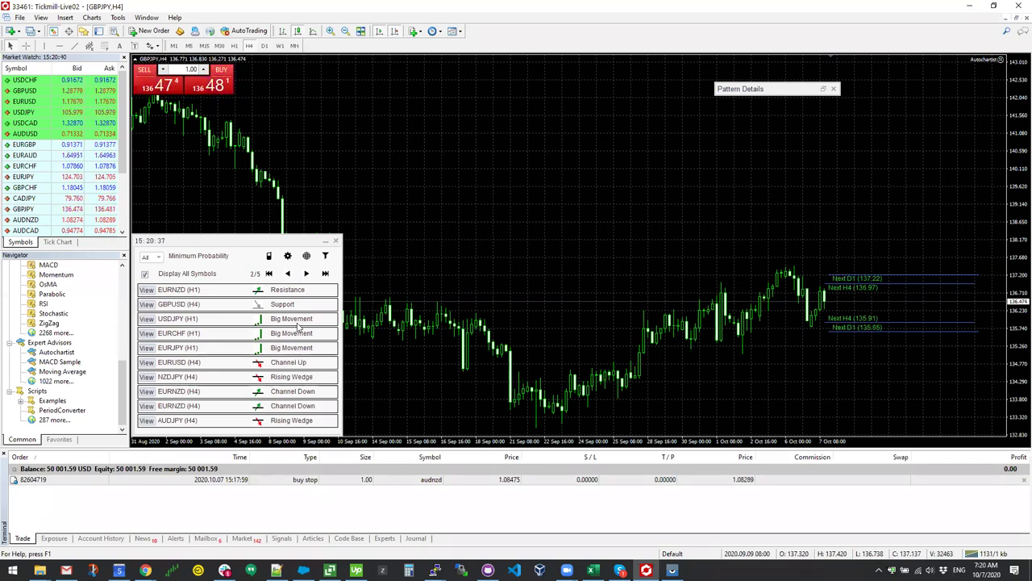
left_click(146, 363)
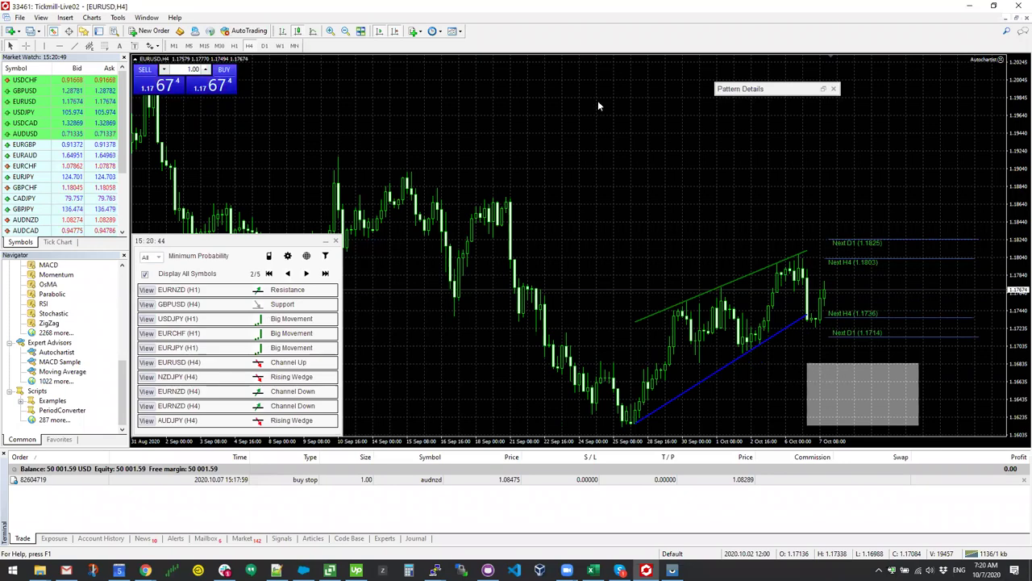
mouse_move(638, 403)
left_mouse_down()
mouse_move(700, 324)
mouse_move(755, 337)
mouse_move(803, 272)
mouse_move(821, 329)
left_mouse_up()
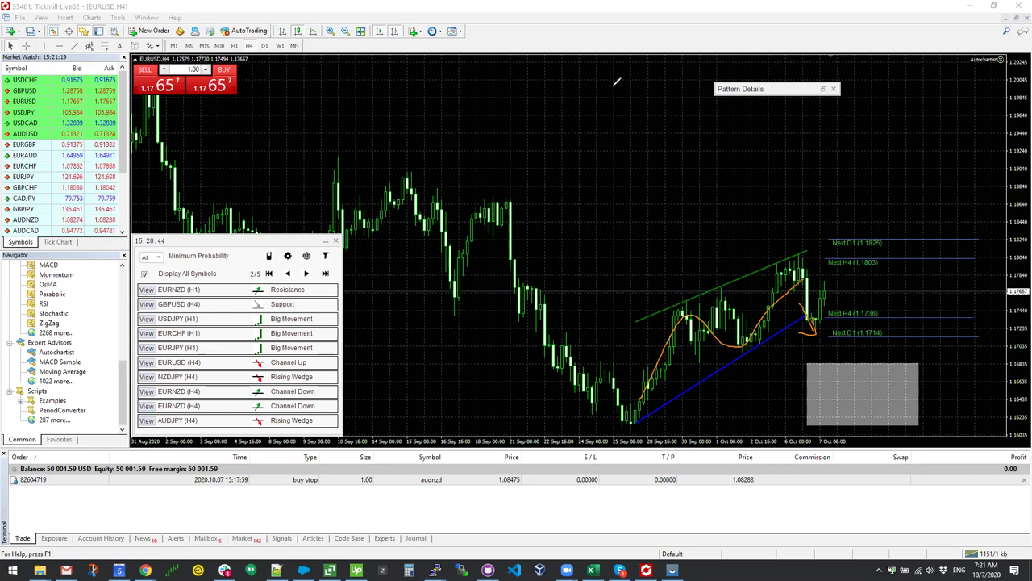
mouse_move(811, 316)
left_mouse_down()
mouse_move(822, 340)
mouse_move(822, 326)
left_mouse_up()
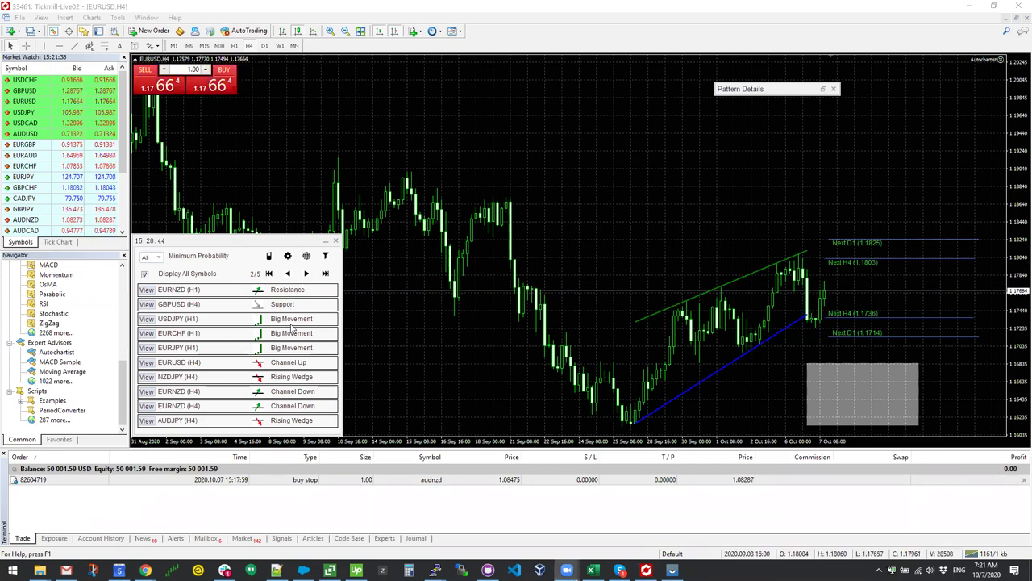
Display the NZDJPY (H4) Rising Wedge pattern, sketch the rising price trend inside the wedge, and erase the sketch
left_click(147, 377)
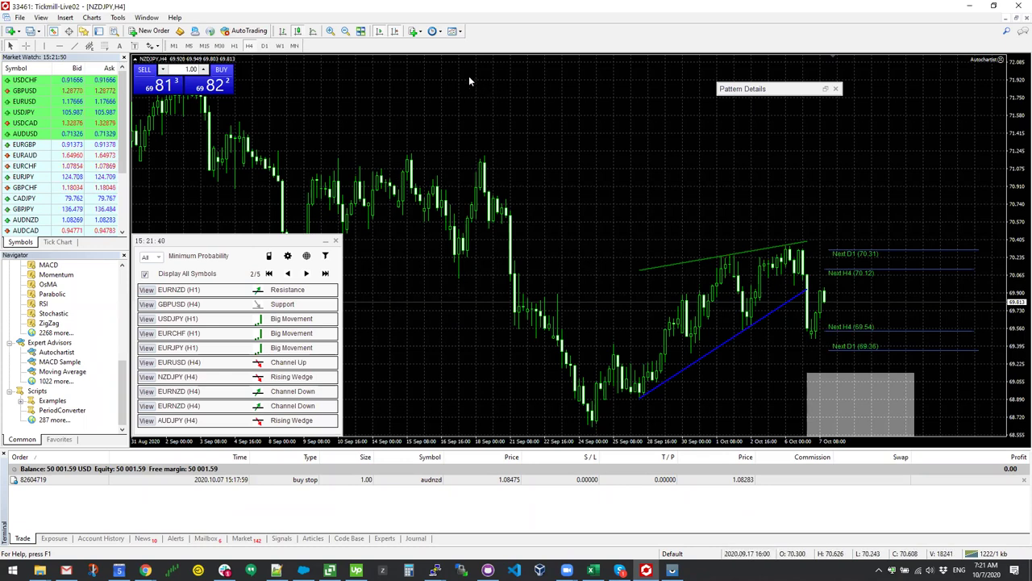
left_click_drag(632, 355, 815, 255)
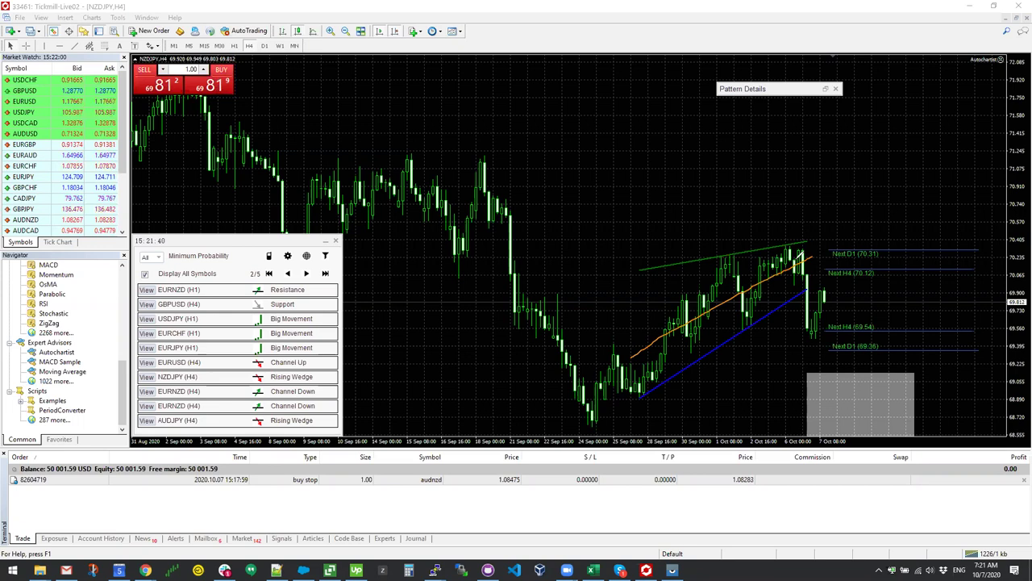
key("ctrl+z")
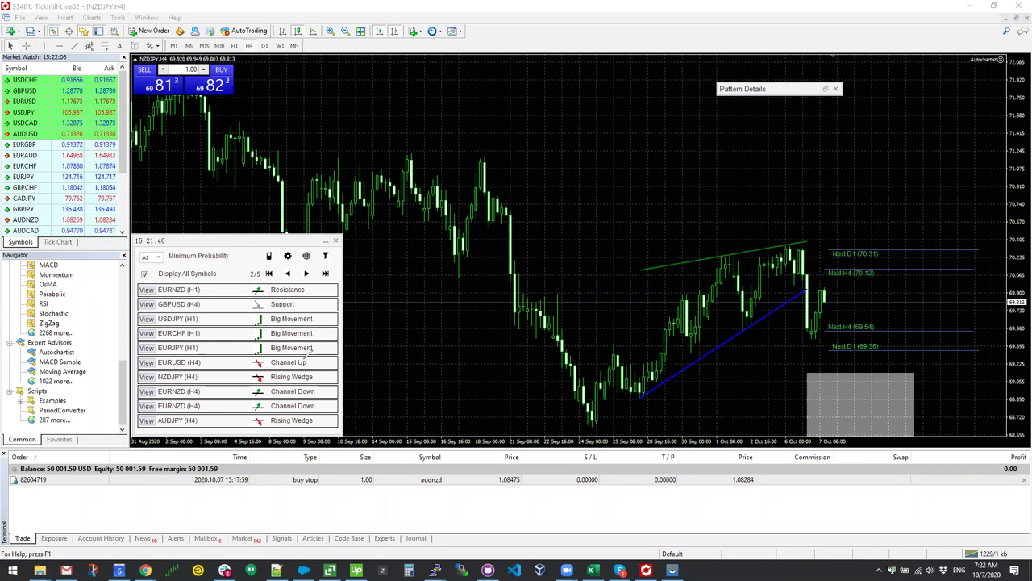
mouse_move(297, 351)
left_mouse_down()
mouse_move(272, 370)
mouse_move(263, 410)
mouse_move(331, 391)
mouse_move(305, 358)
left_mouse_up()
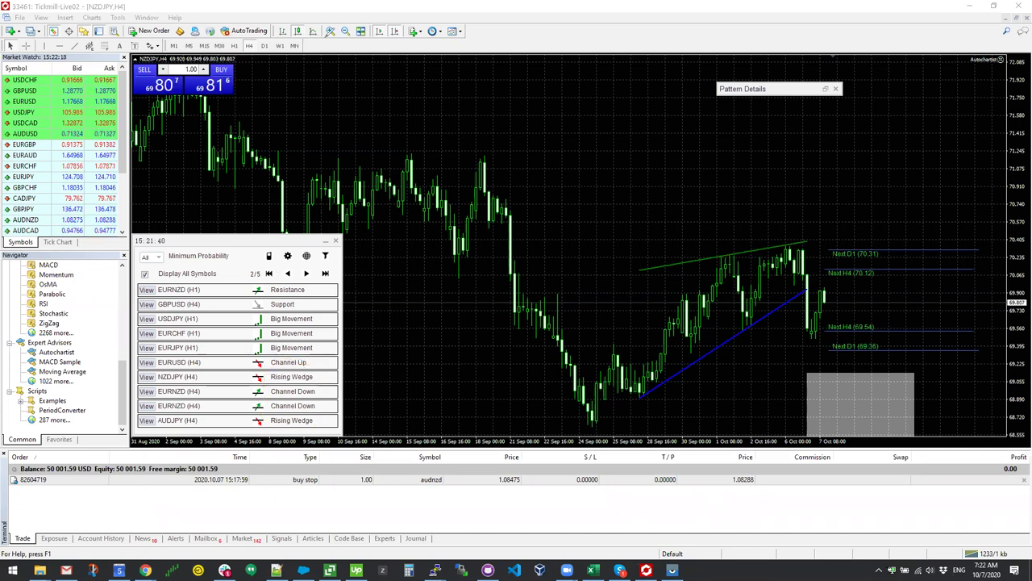
Display the EURNZD (H1) Resistance pattern, followed by the GBPUSD (H4) Support pattern
left_click(147, 290)
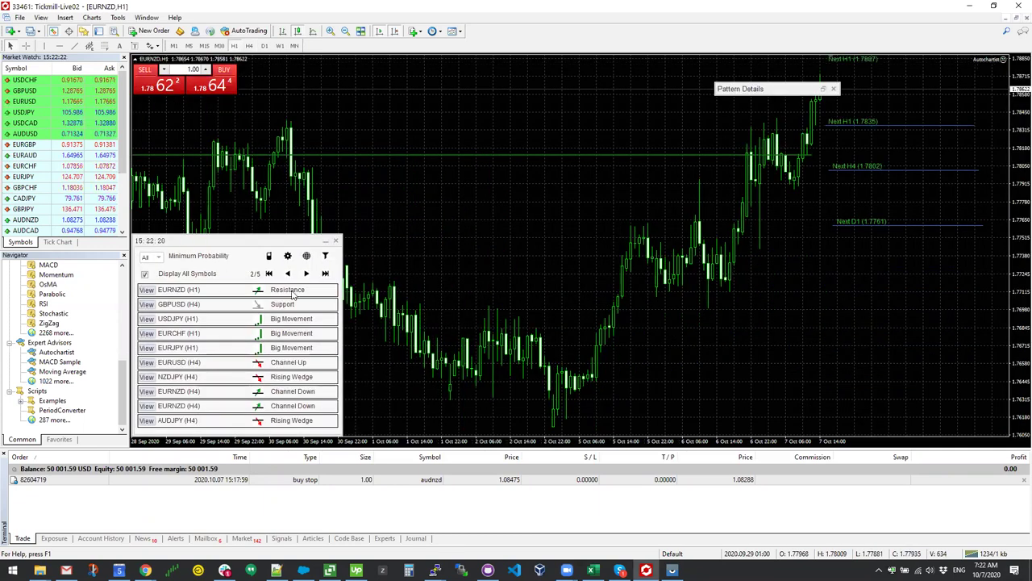
left_click(147, 305)
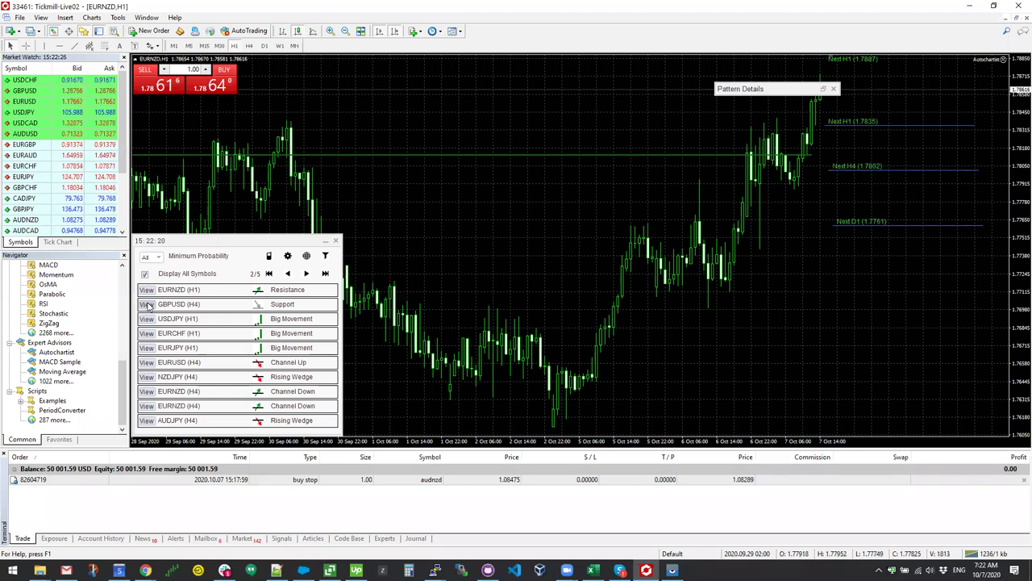
left_click(147, 305)
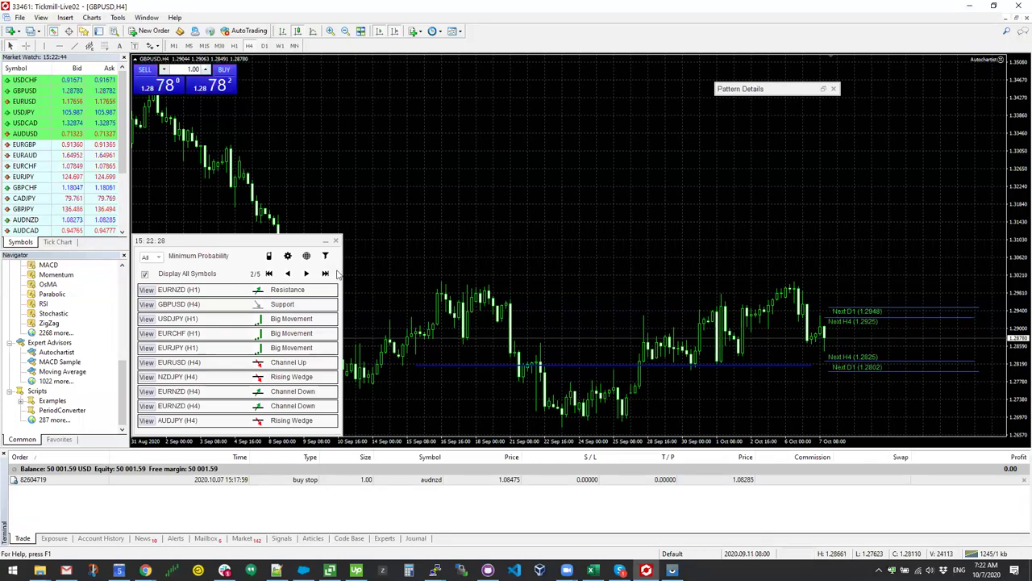
Show the Autochartist web links, select the performance statistics address, and close the links window
left_click(308, 258)
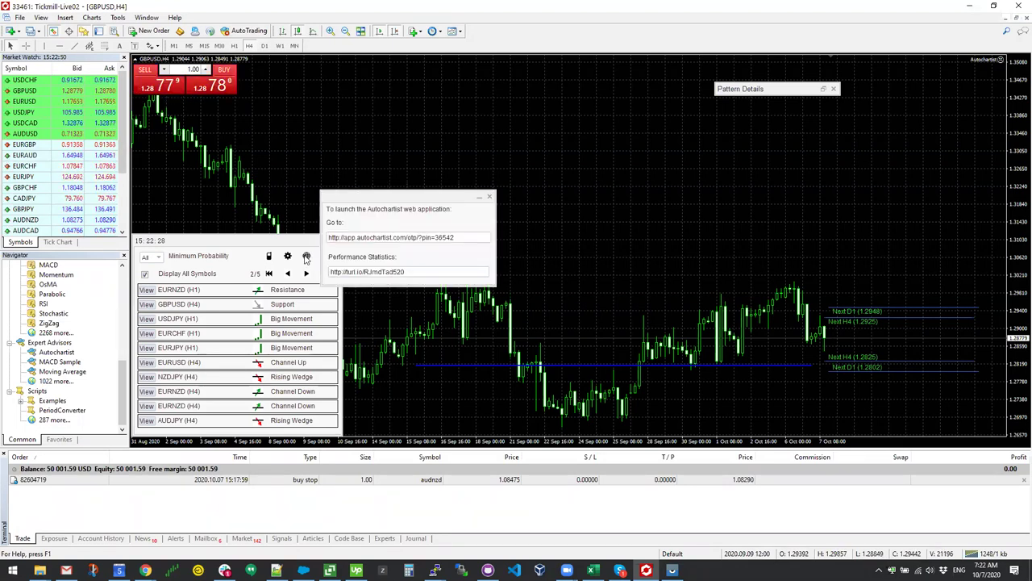
double_click(418, 272)
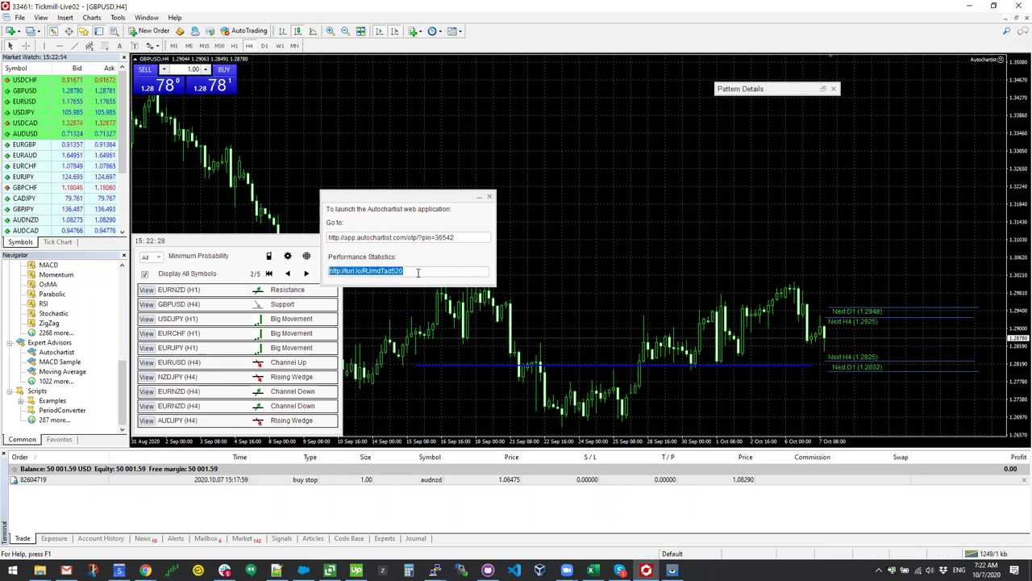
left_click(489, 199)
Switch to the Performance Statistics page in Chrome and highlight the chart pattern and key level column headings
left_click(146, 570)
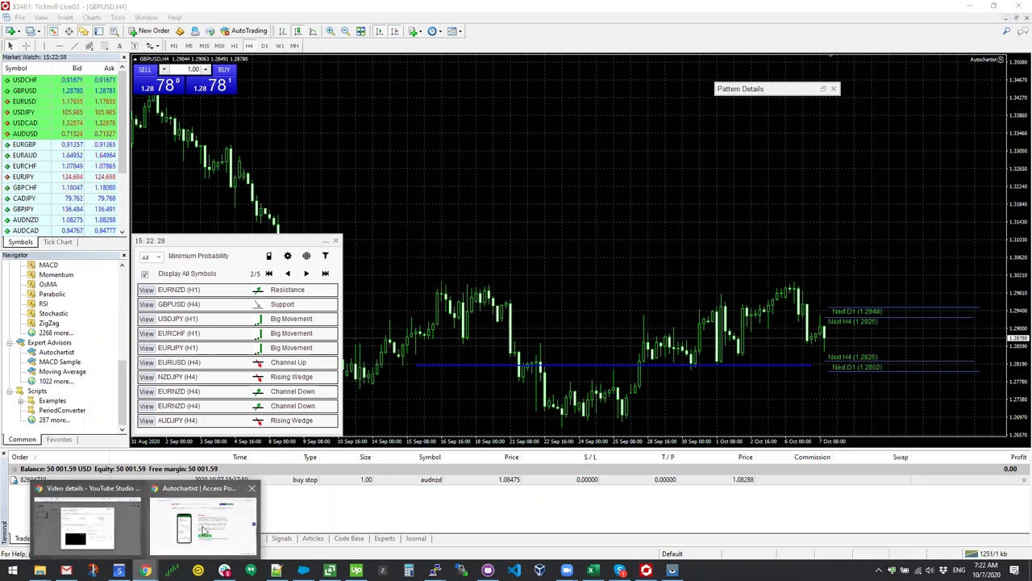
left_click(204, 530)
left_click(196, 9)
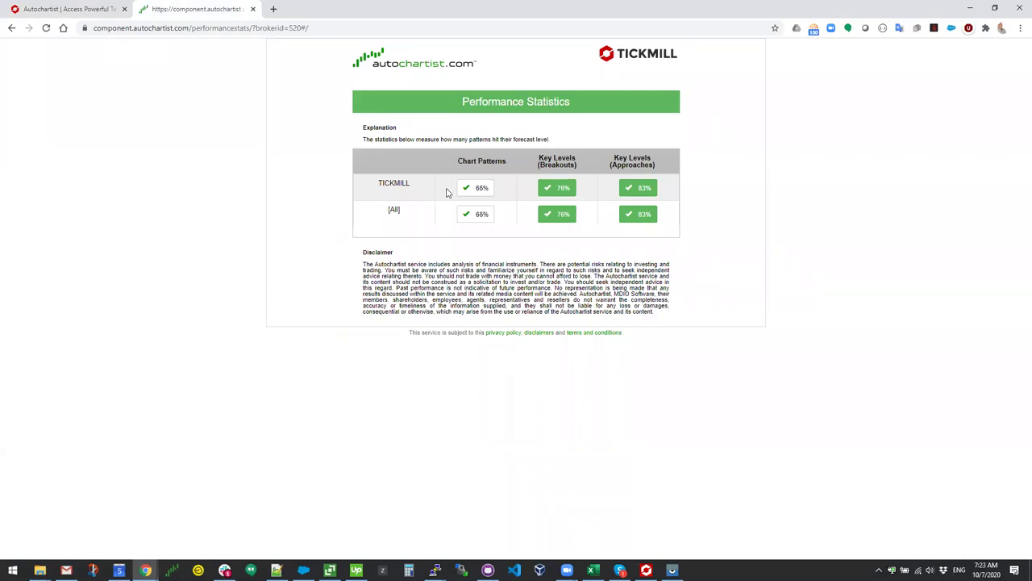
left_click_drag(458, 160, 658, 168)
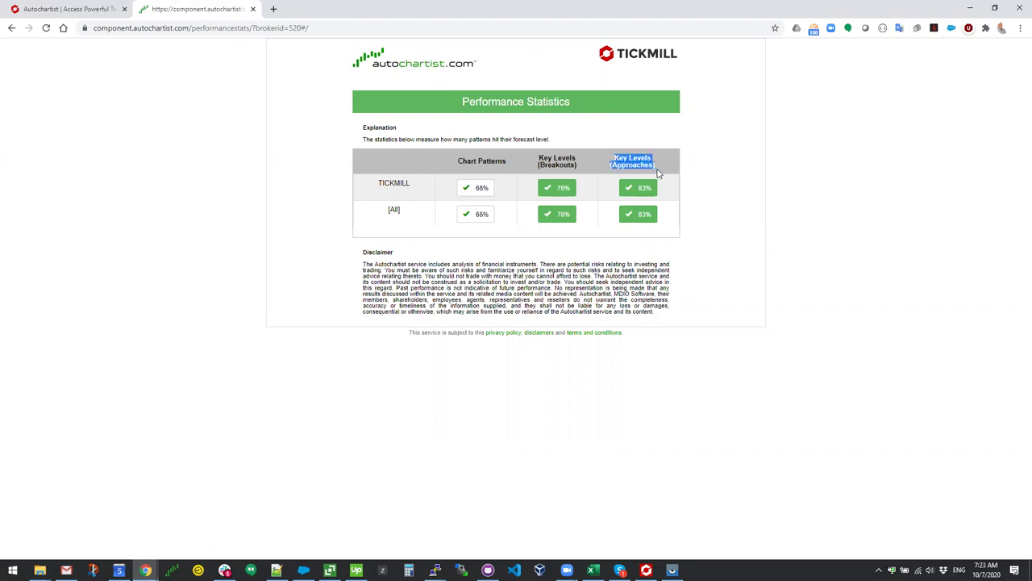
left_click(658, 169)
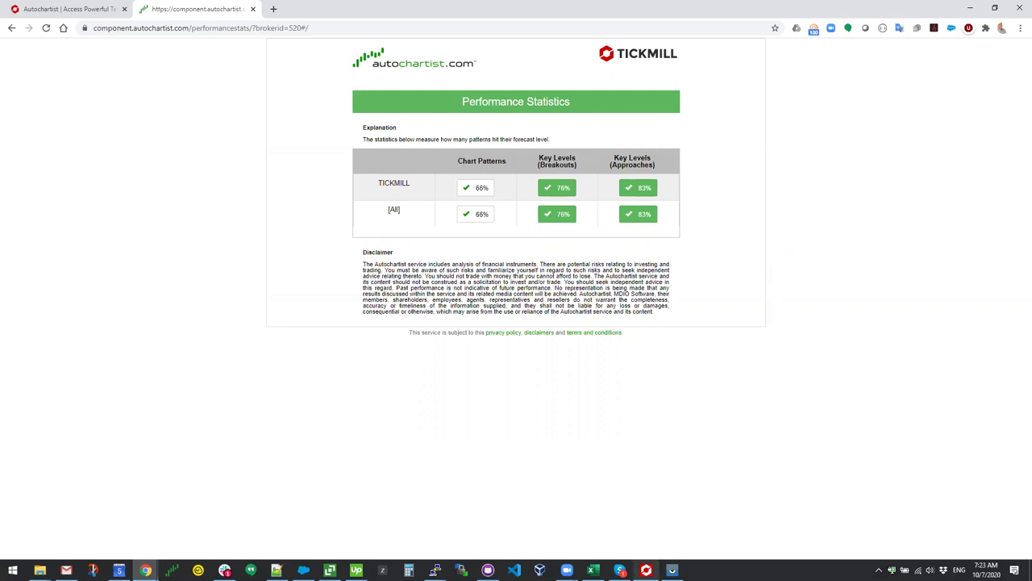
Switch back to MetaTrader 4, review the completed chart pattern and key level filter options, and close the filters without saving
left_click(646, 570)
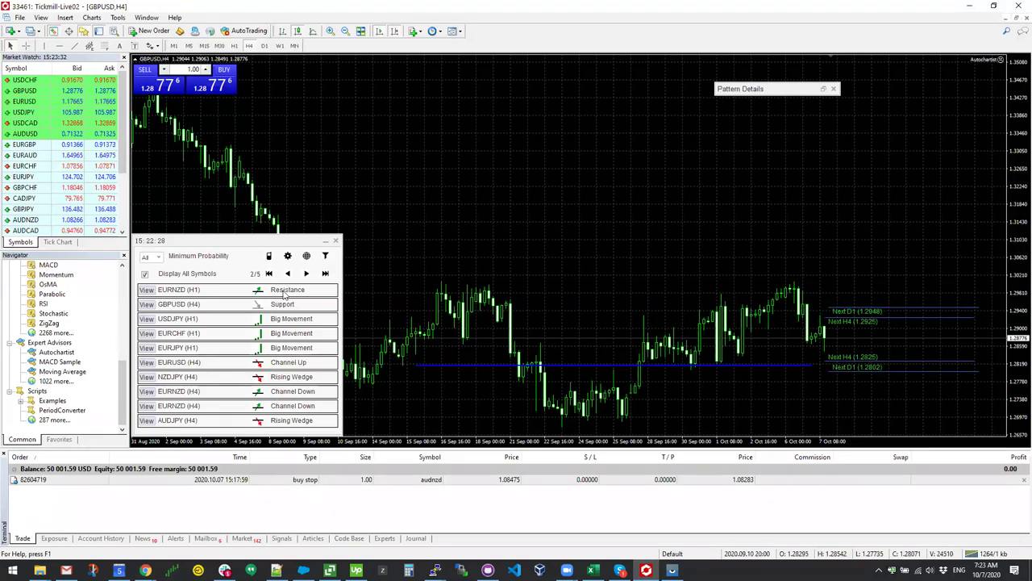
left_click(288, 255)
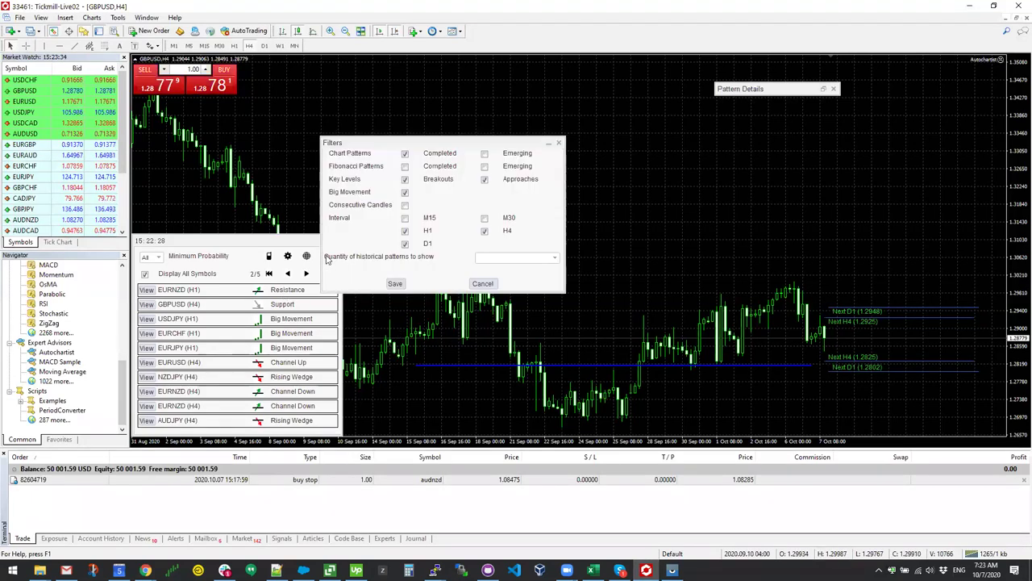
left_click(404, 154)
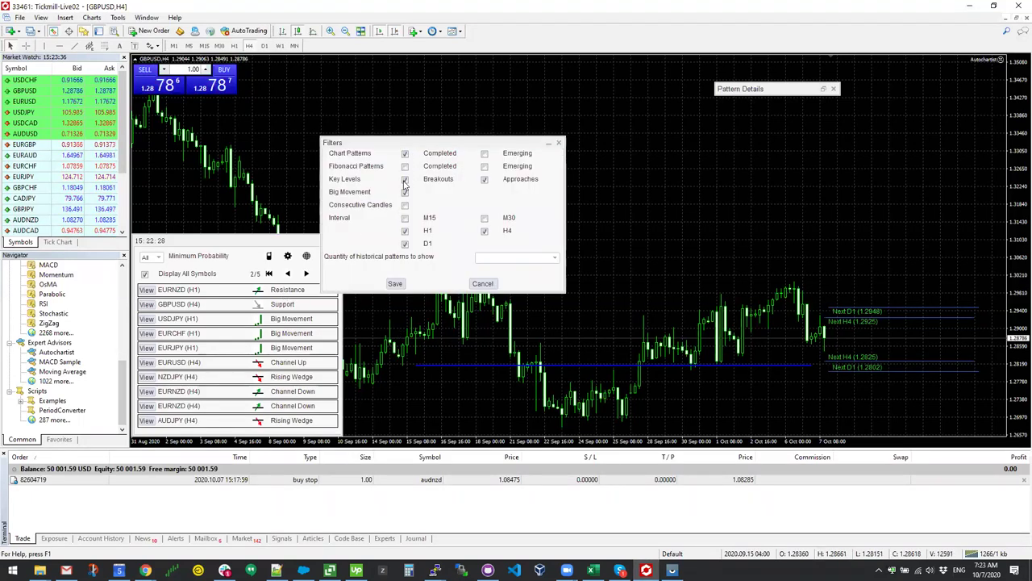
left_click(485, 179)
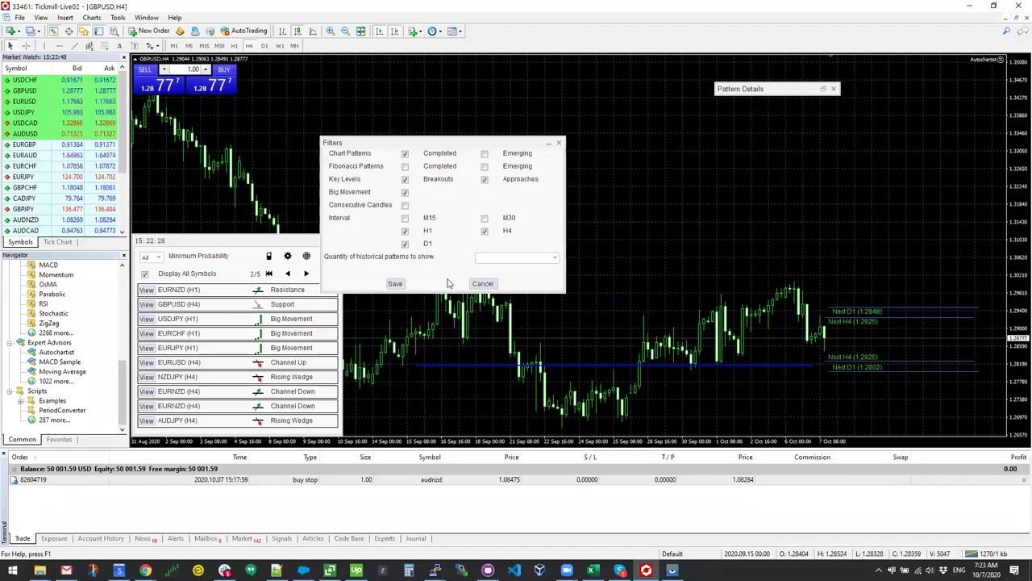
left_click(481, 284)
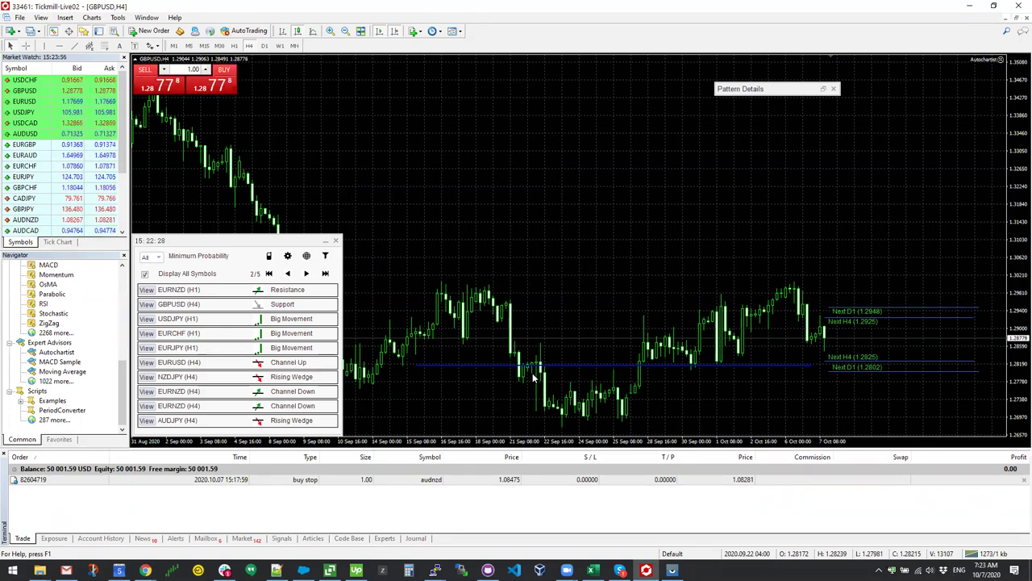
Return to the Performance Statistics page in Chrome, open Tickmill's Chart Patterns statistics, and highlight the reporting period
mouse_move(145, 570)
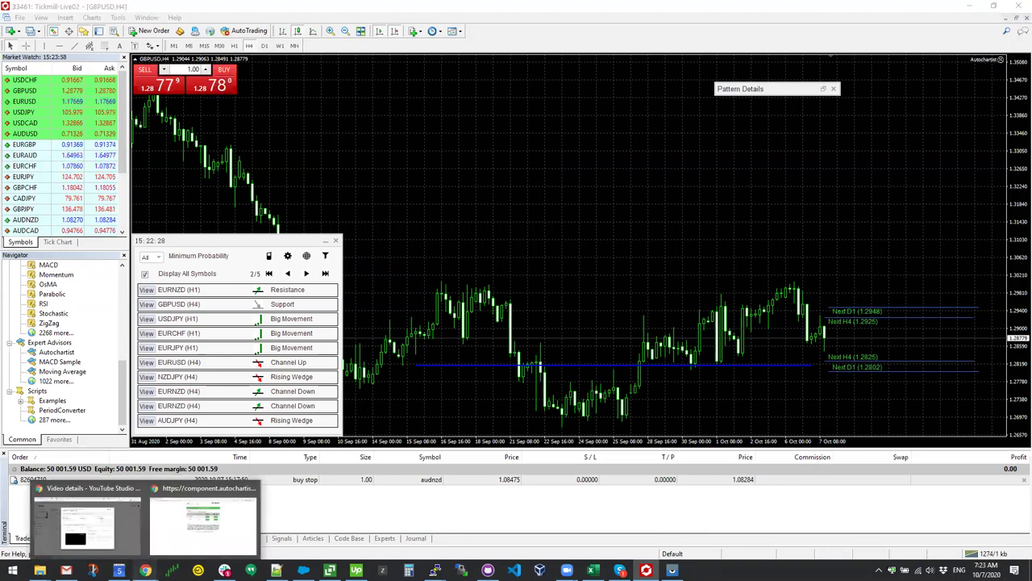
left_click(203, 520)
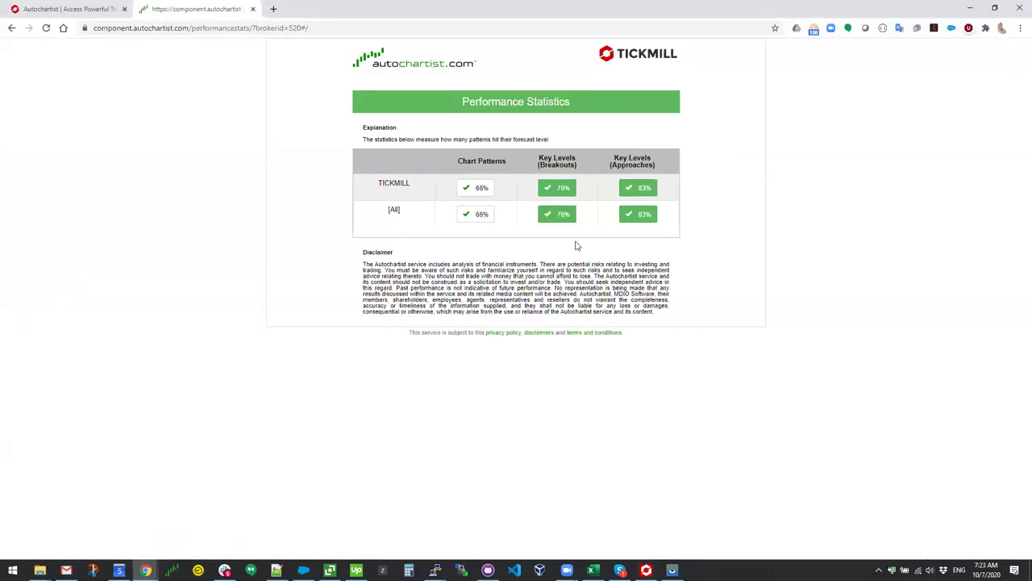
left_click(477, 189)
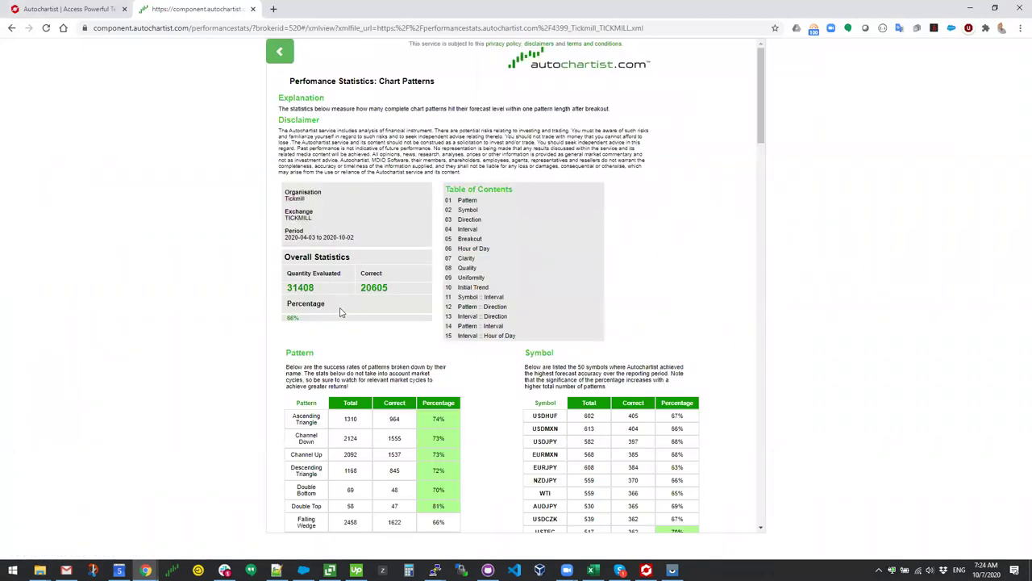
left_click_drag(304, 237, 355, 244)
left_click(355, 245)
Examine the success rates by pattern and highlight the Head and Shoulders and Inverse Head and Shoulders rows
scroll(406, 327, "down", 3)
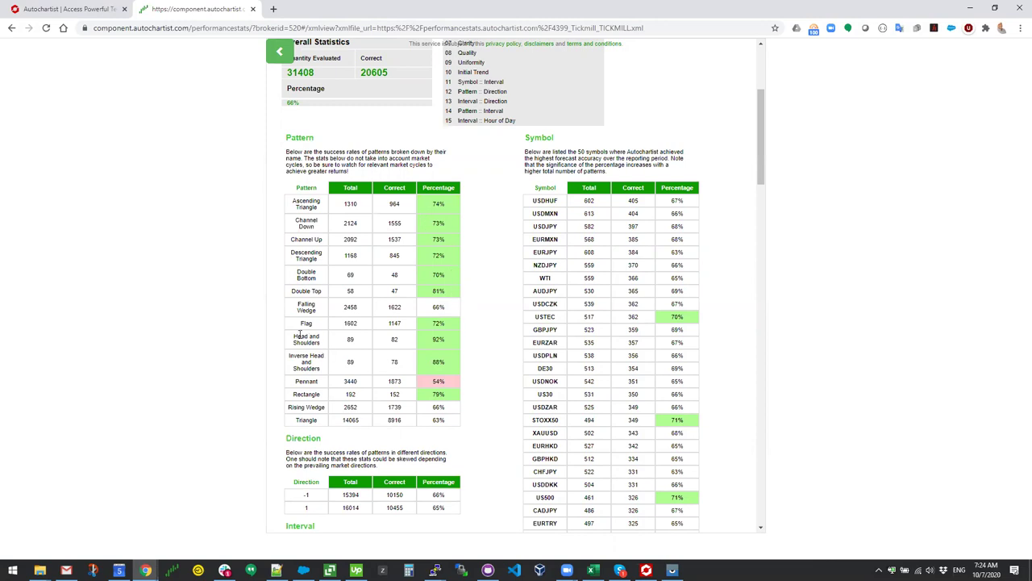
left_click_drag(296, 335, 453, 365)
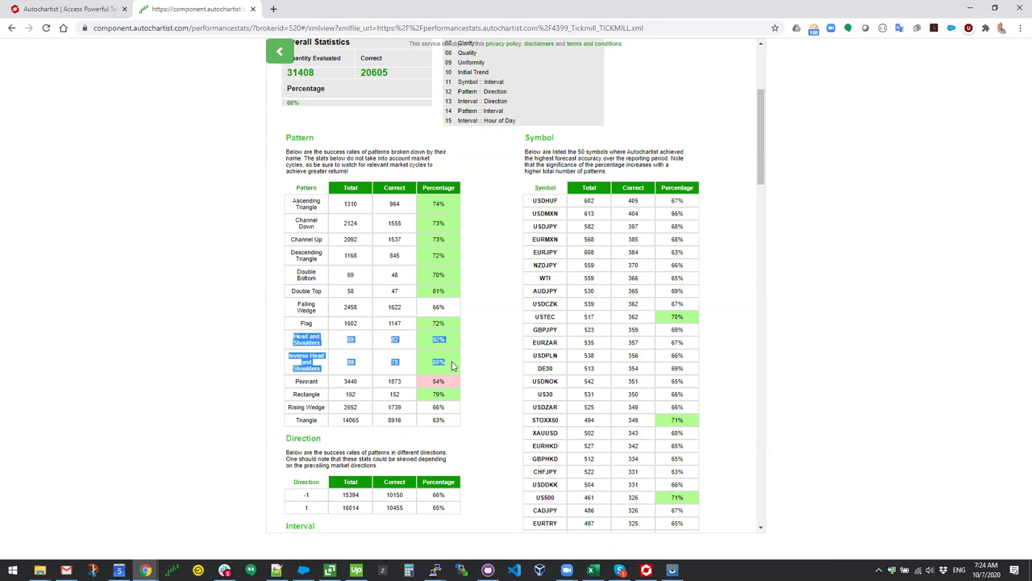
left_click(453, 365)
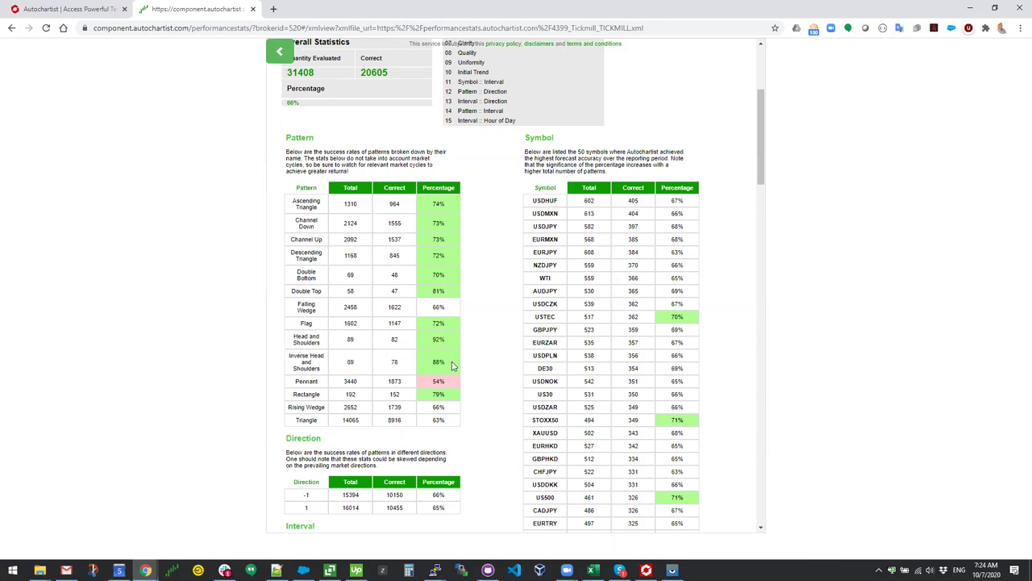
left_click_drag(442, 365, 295, 337)
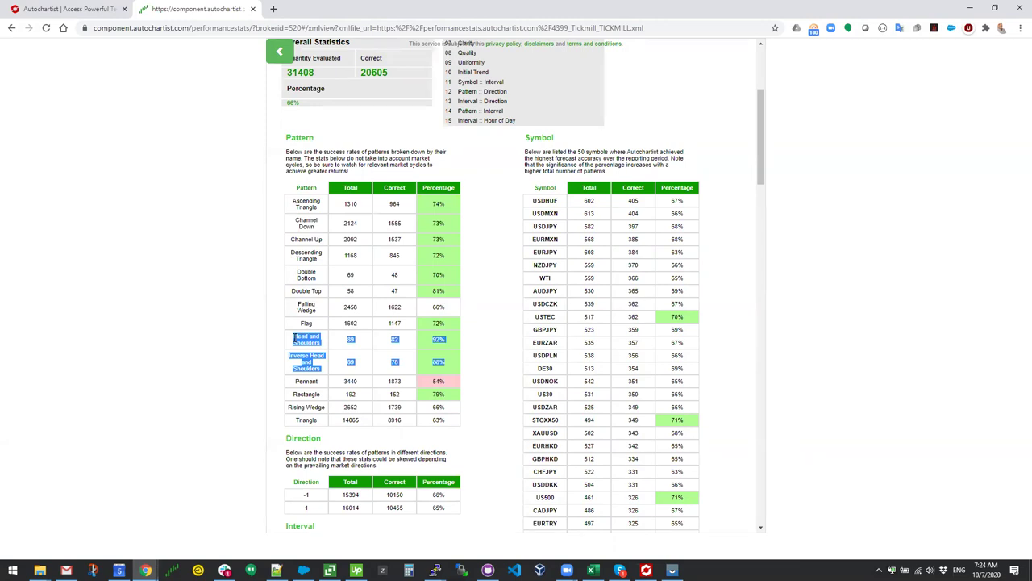
left_click(295, 339)
Highlight the Head and Shoulders, Ascending Triangle, Descending Triangle, Double Bottom and Double Top success rates, and clear the selection
left_click_drag(294, 339, 454, 355)
left_click_drag(295, 200, 445, 205)
left_click_drag(294, 251, 443, 252)
left_click_drag(298, 274, 455, 293)
left_click(461, 296)
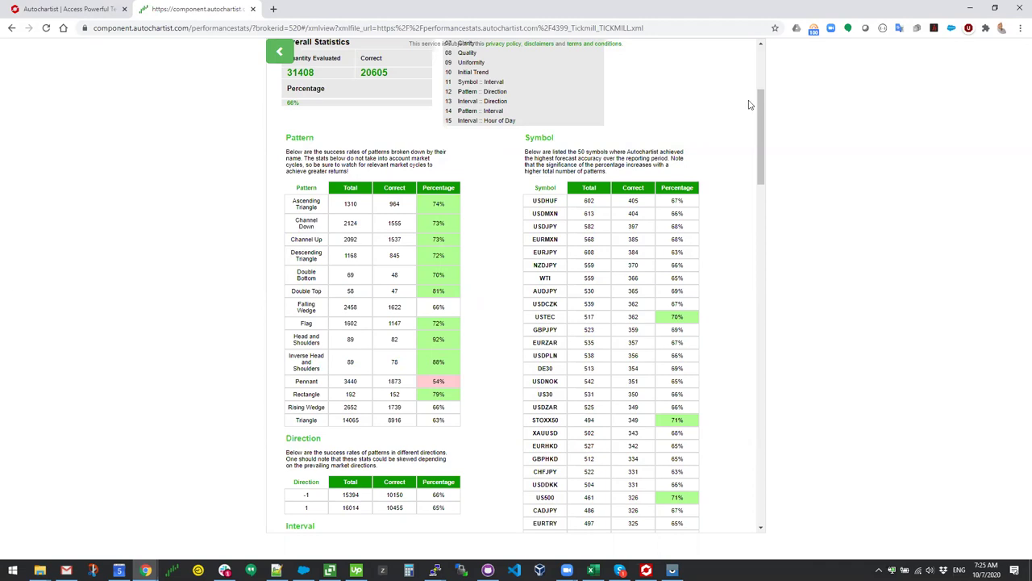
Examine the success rates by symbol, direction, interval and hour of day, and return to the beginning of the report
left_click_drag(764, 131, 767, 151)
scroll(769, 159, "down", 1)
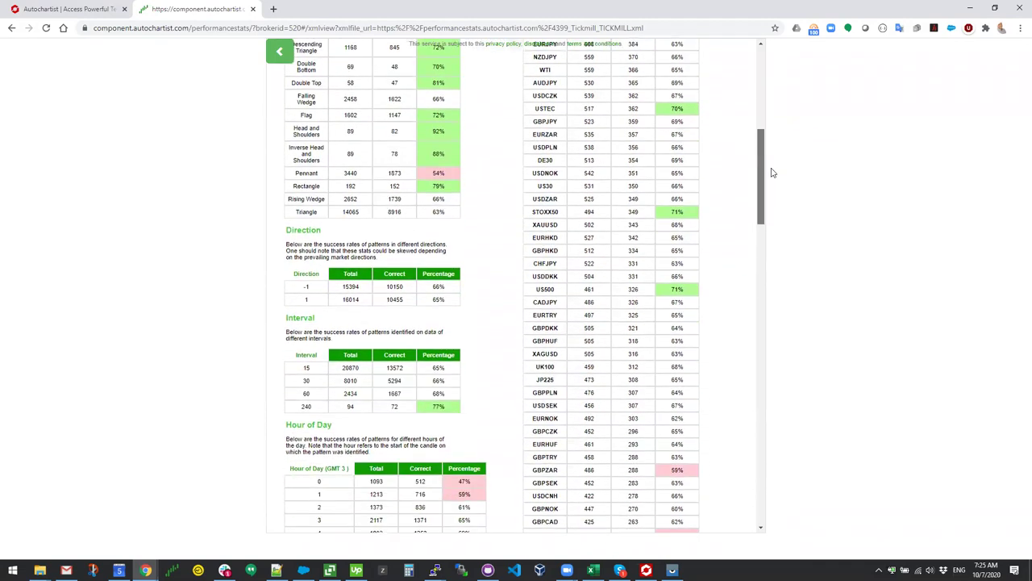
scroll(770, 175, "down", 1)
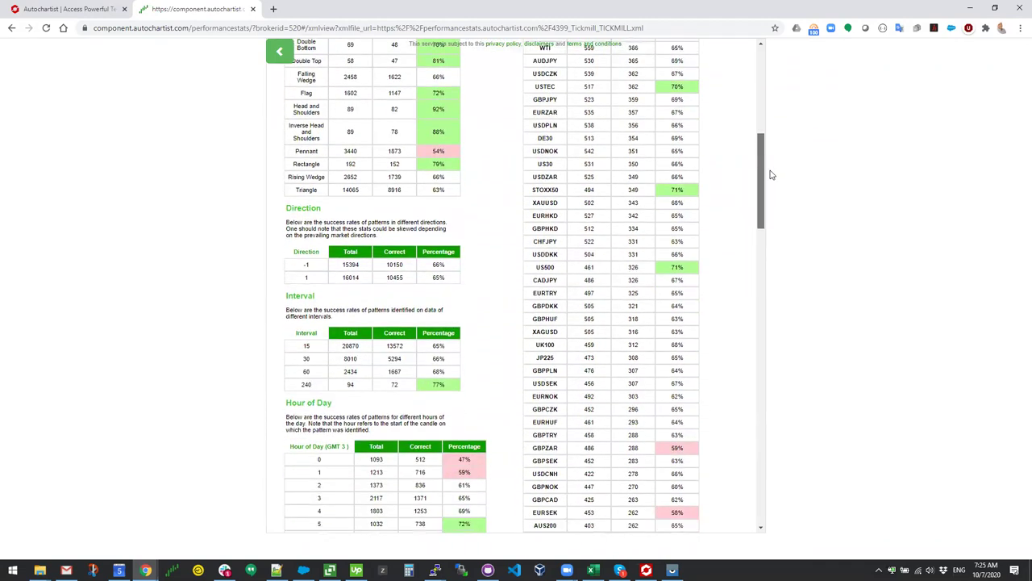
left_click_drag(770, 175, 764, 229)
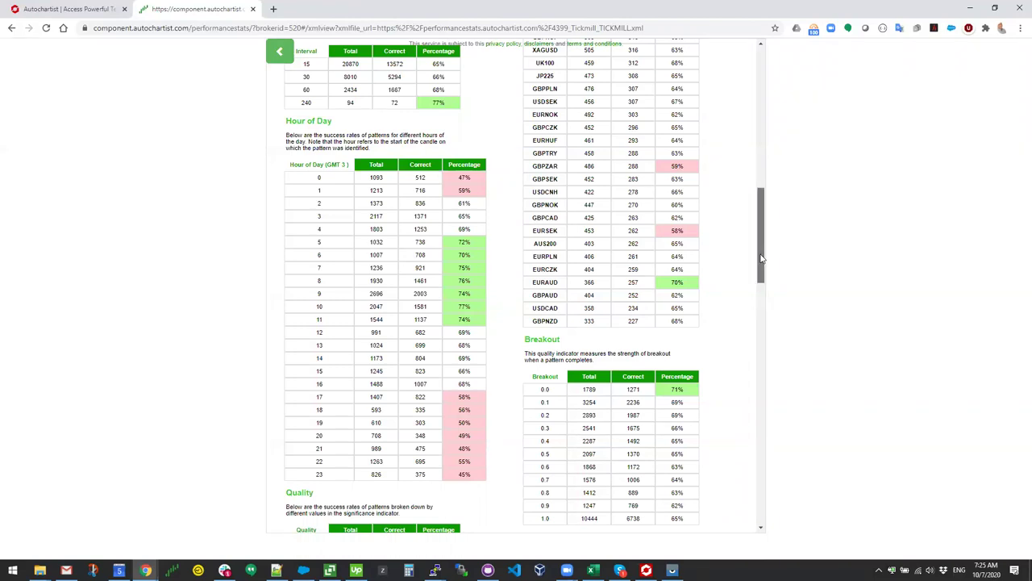
left_click_drag(762, 258, 761, 257)
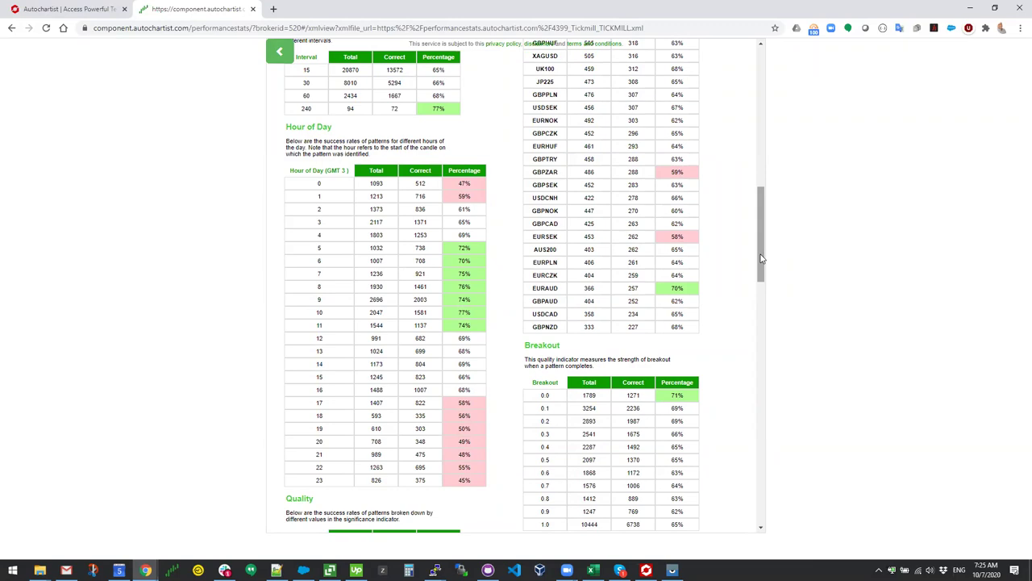
left_click_drag(761, 258, 771, 96)
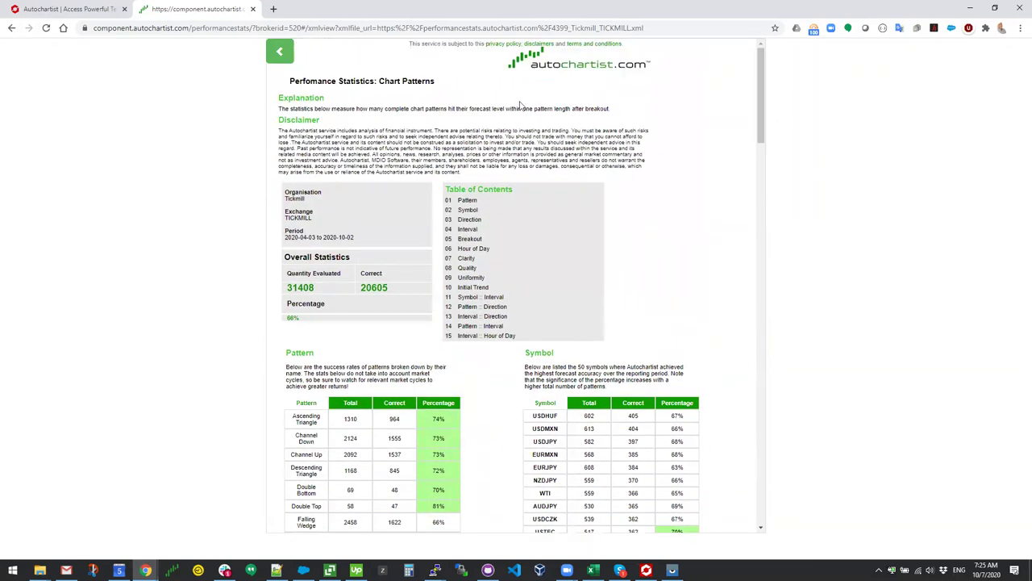
Return to the Performance Statistics overview and highlight the Key Levels (Breakouts) and Key Levels (Approaches) column headings
left_click(282, 51)
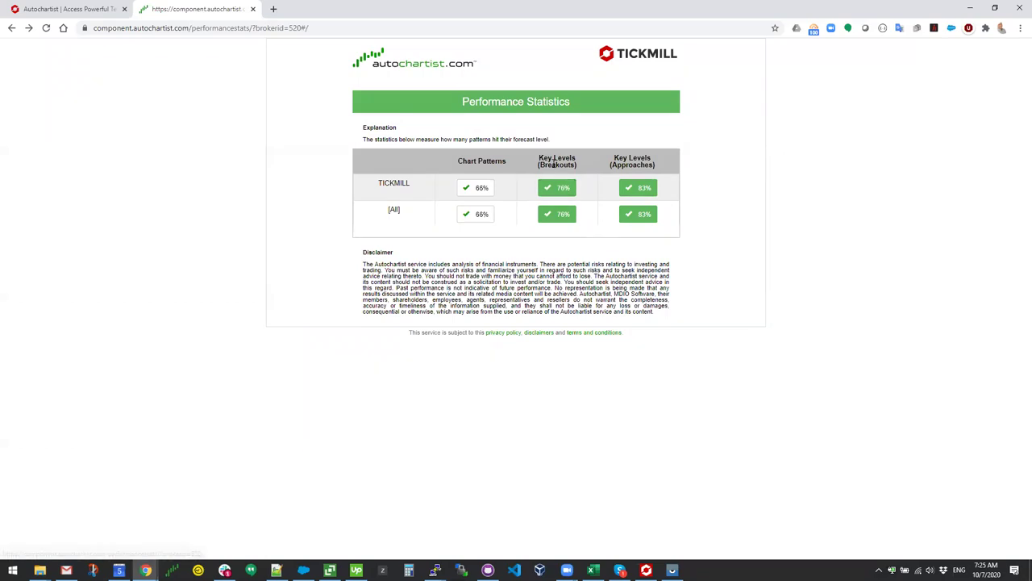
left_click_drag(539, 156, 662, 158)
left_click(662, 158)
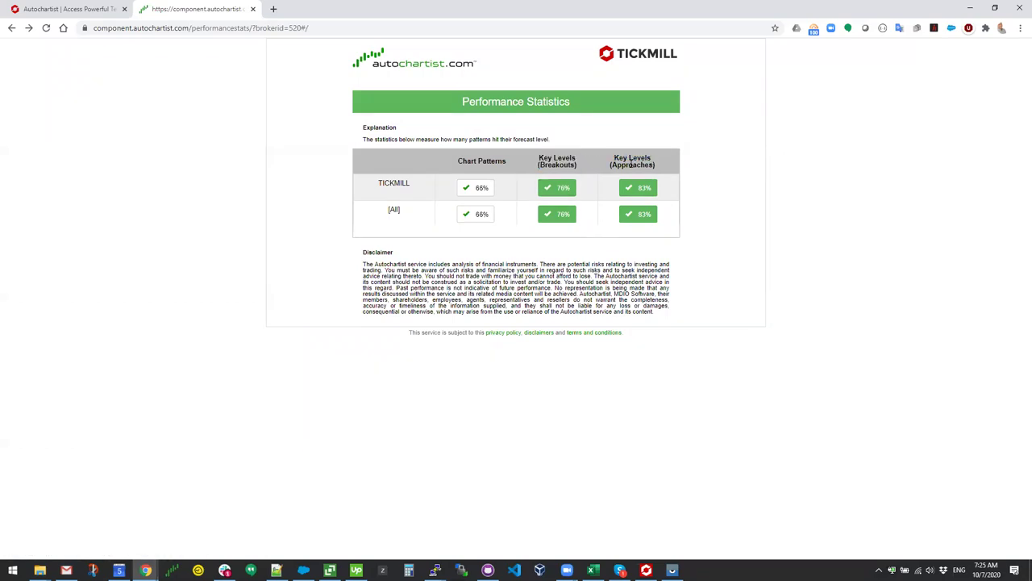
Open Tickmill's Key Levels (Breakouts) statistics, examine the breakdowns, highlight the overall percentage, and return to the beginning of the report
left_click(556, 189)
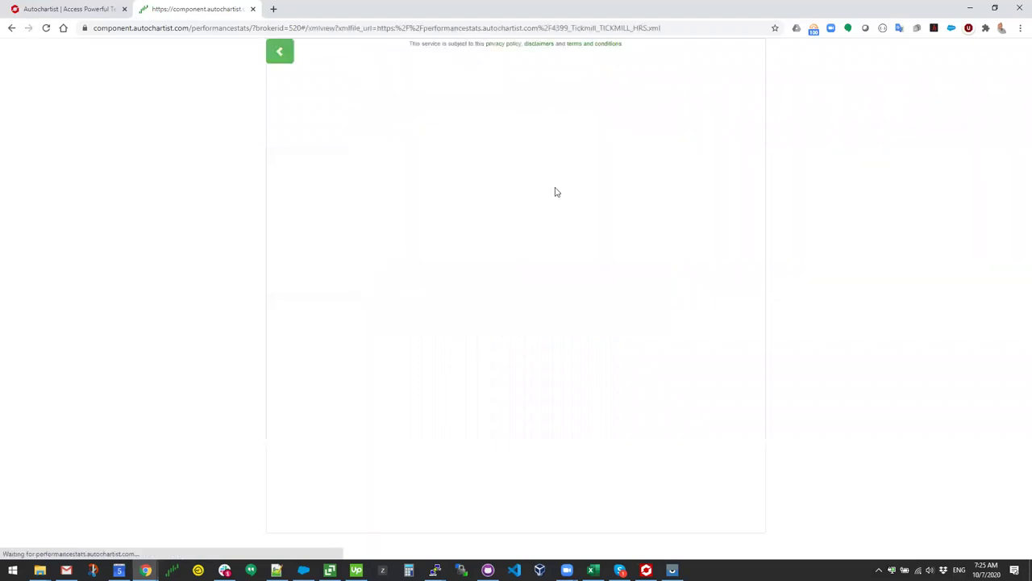
scroll(537, 335, "down", 1)
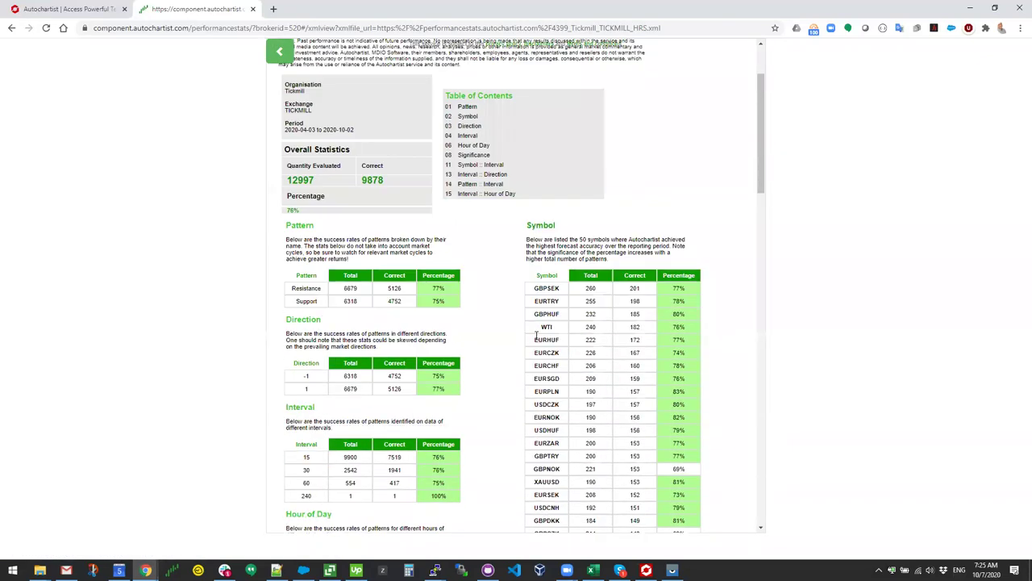
scroll(536, 335, "down", 1)
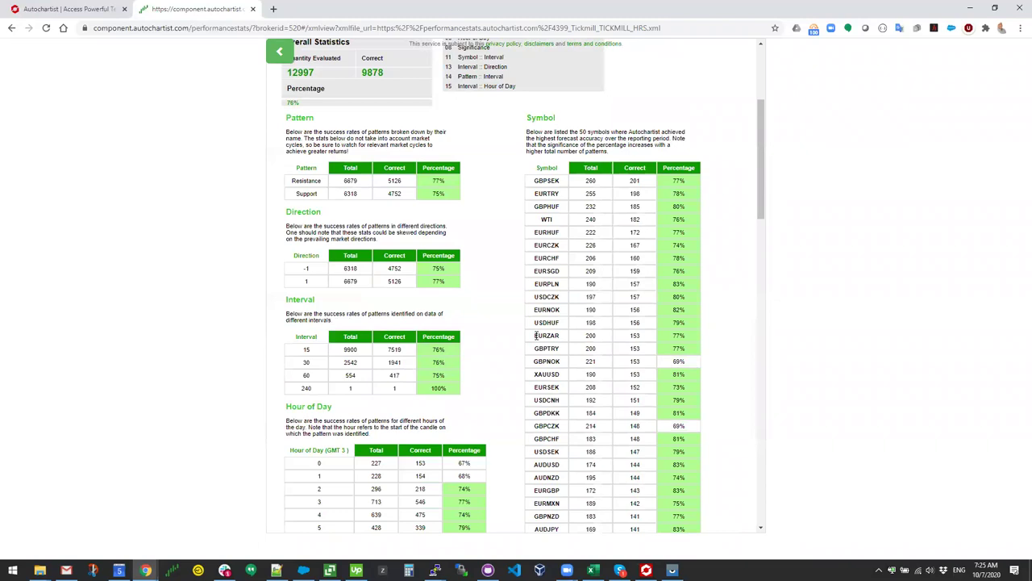
left_click_drag(297, 104, 285, 104)
left_click(289, 101)
scroll(651, 311, "up", 3)
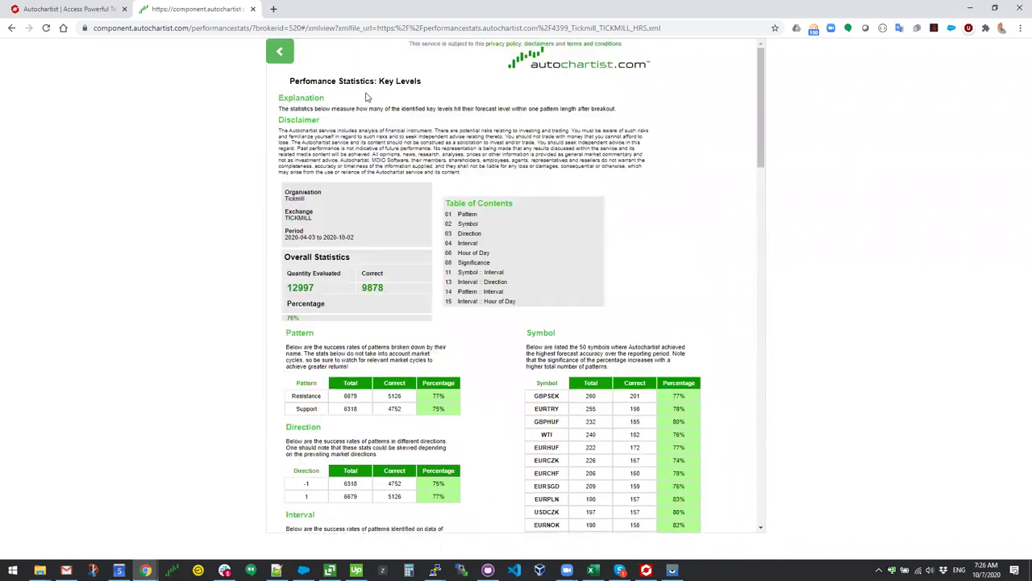
Open the Key Levels (Approaches) statistics for [All], examine the success rates, and return to the overview
left_click(282, 50)
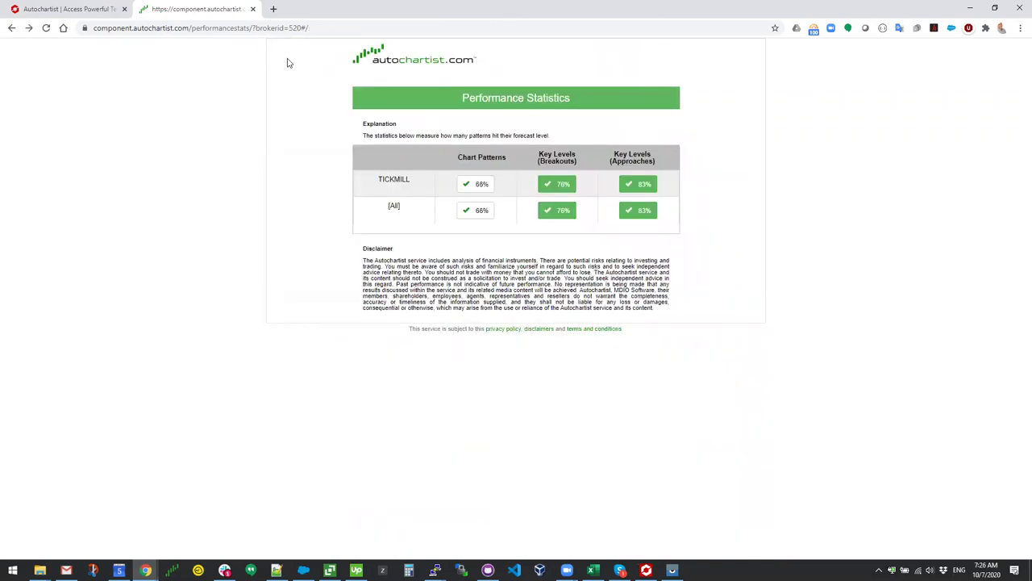
left_click(643, 214)
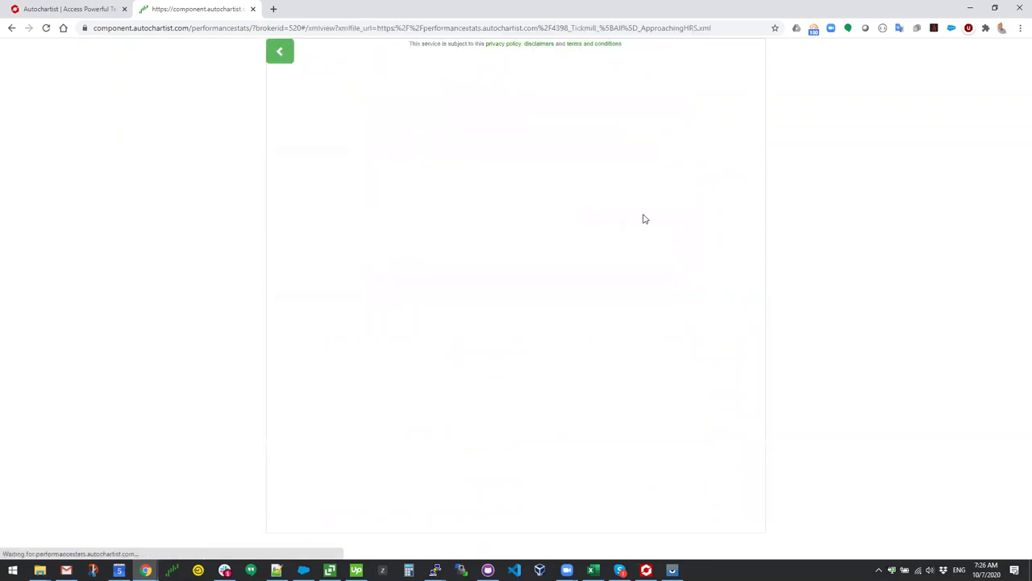
scroll(663, 336, "down", 2)
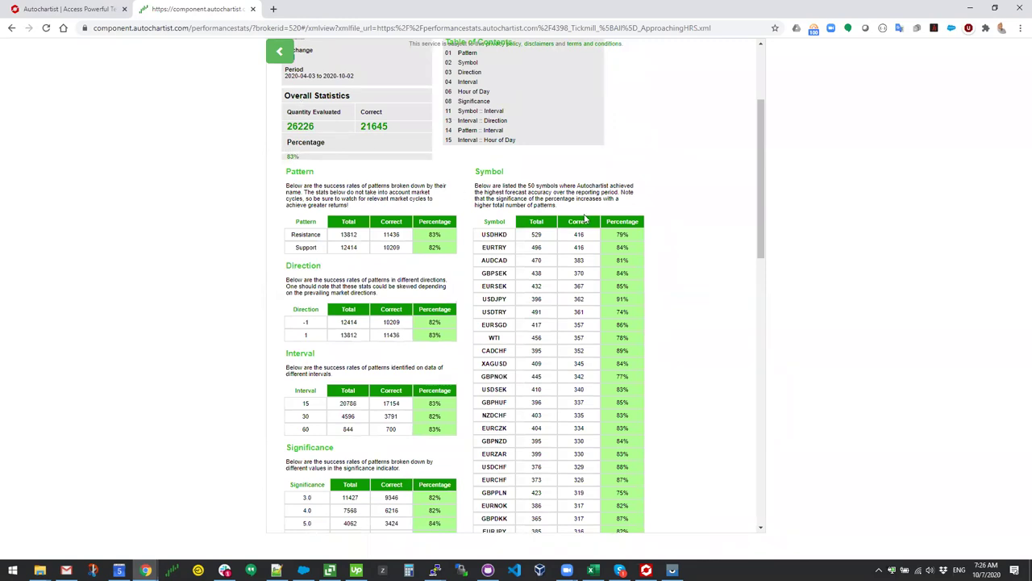
scroll(605, 249, "up", 2)
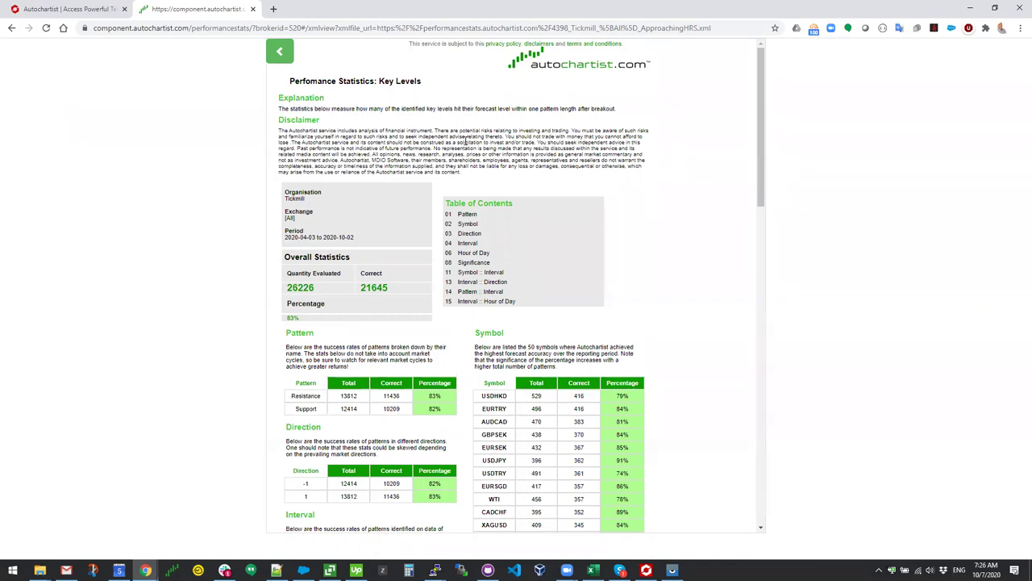
left_click(278, 53)
Switch to MetaTrader 4 and filter the Autochartist results to Key Levels Approaches only, keeping the H1, H4 and D1 intervals
left_click(672, 570)
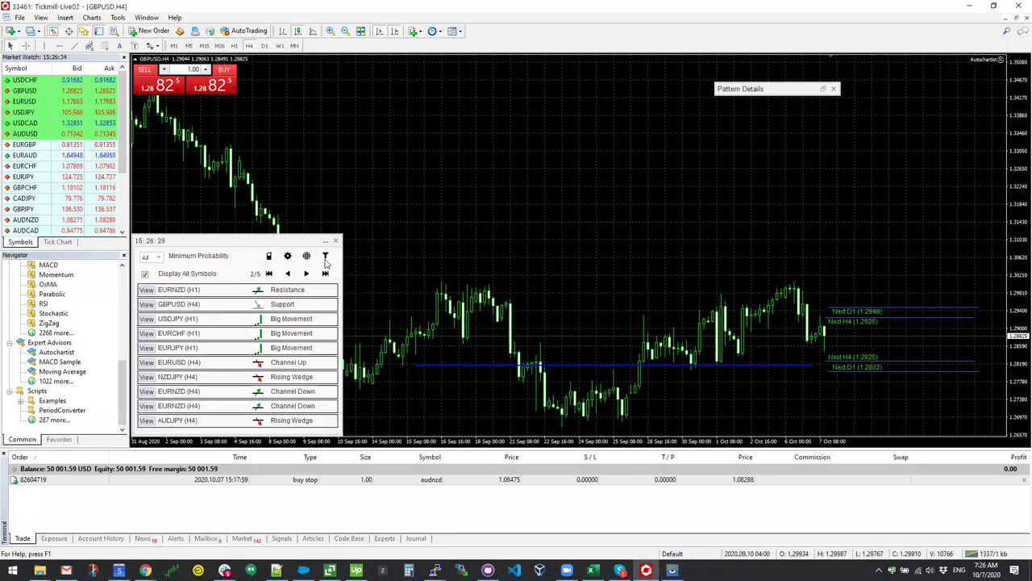
left_click(326, 258)
left_click(405, 153)
left_click(405, 178)
left_click(405, 191)
left_click(484, 178)
left_click(484, 179)
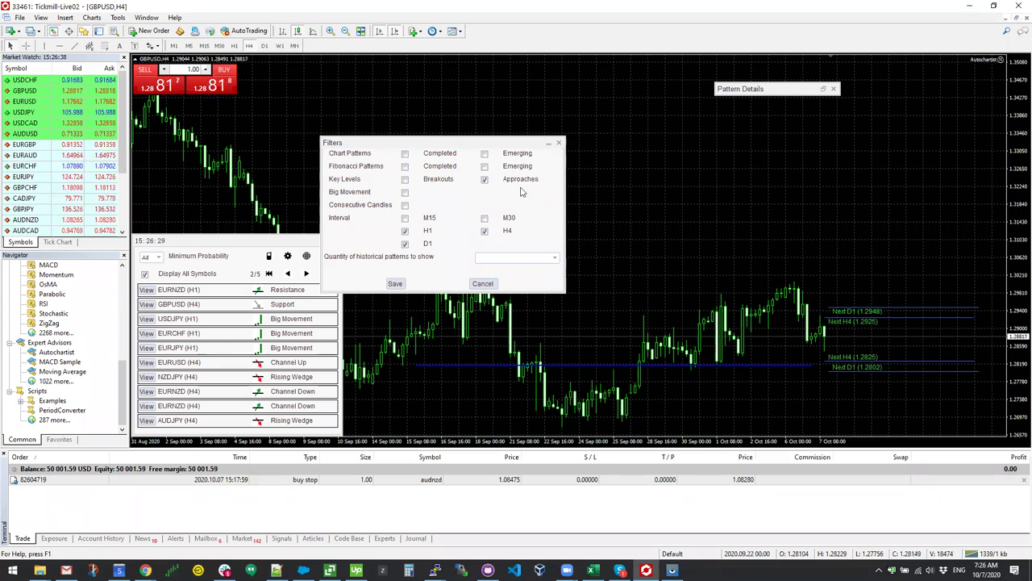
left_click(396, 284)
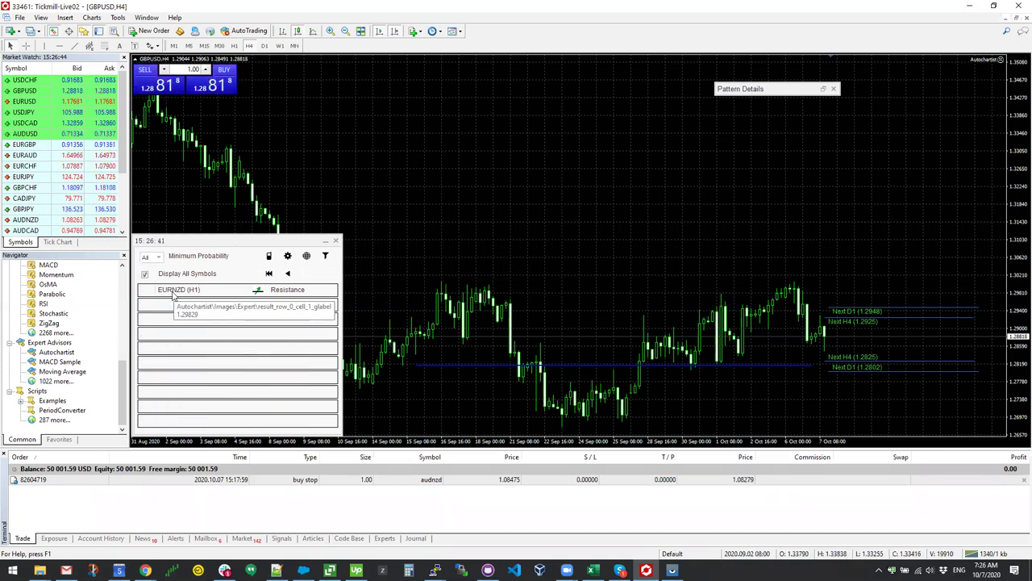
Add Key Levels Breakouts and the M15 and M30 intervals to the Autochartist filters and save them
left_click(325, 256)
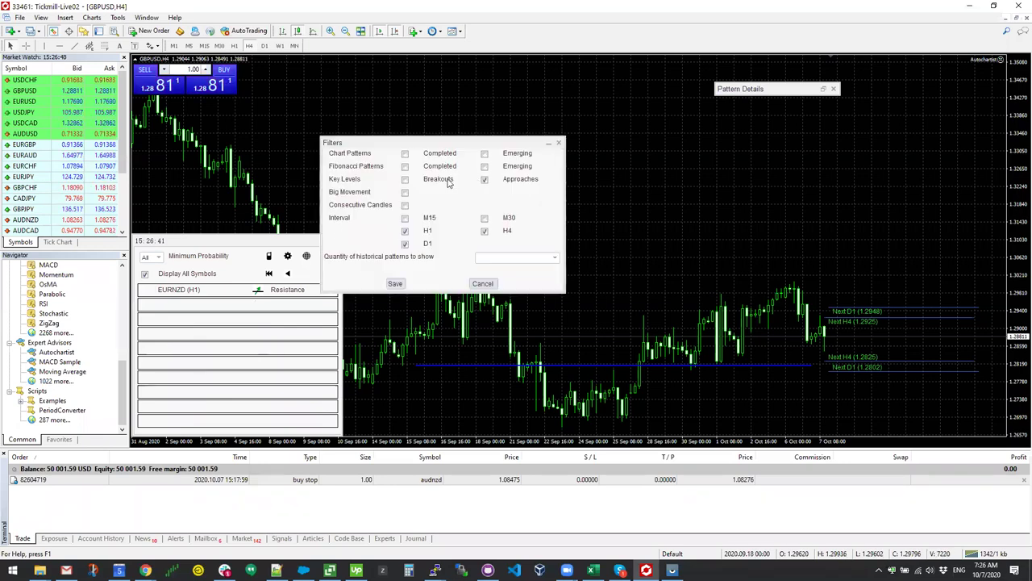
left_click(405, 179)
left_click(405, 218)
left_click(484, 218)
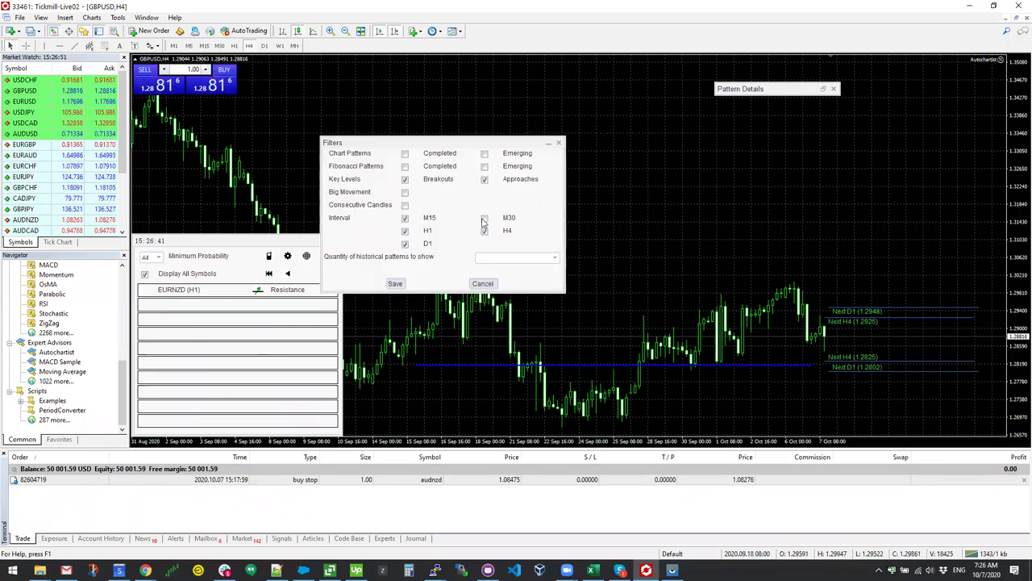
left_click(396, 285)
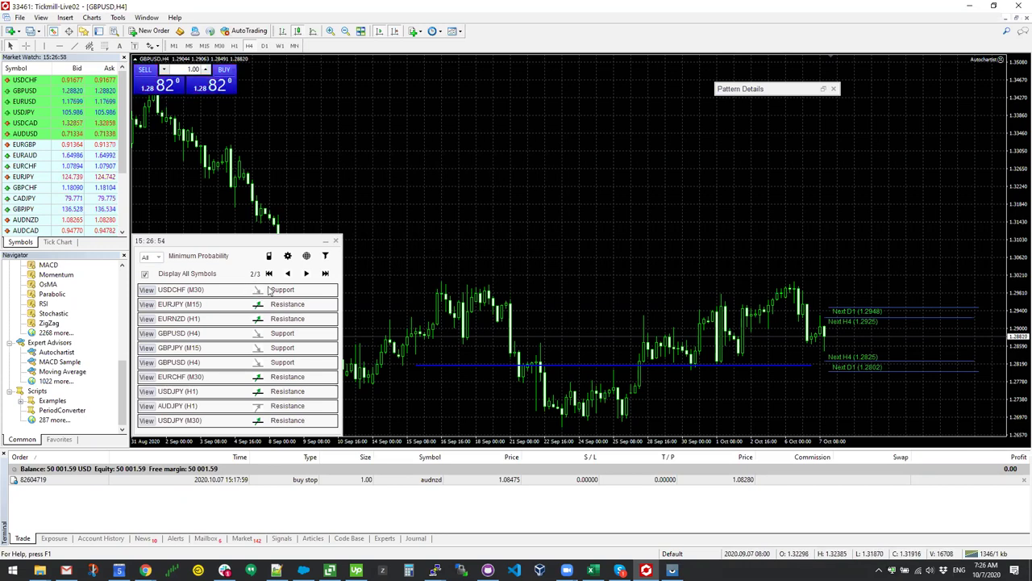
Display the USDCHF (M30) and GBPUSD (H4) support patterns on the chart
left_click(146, 290)
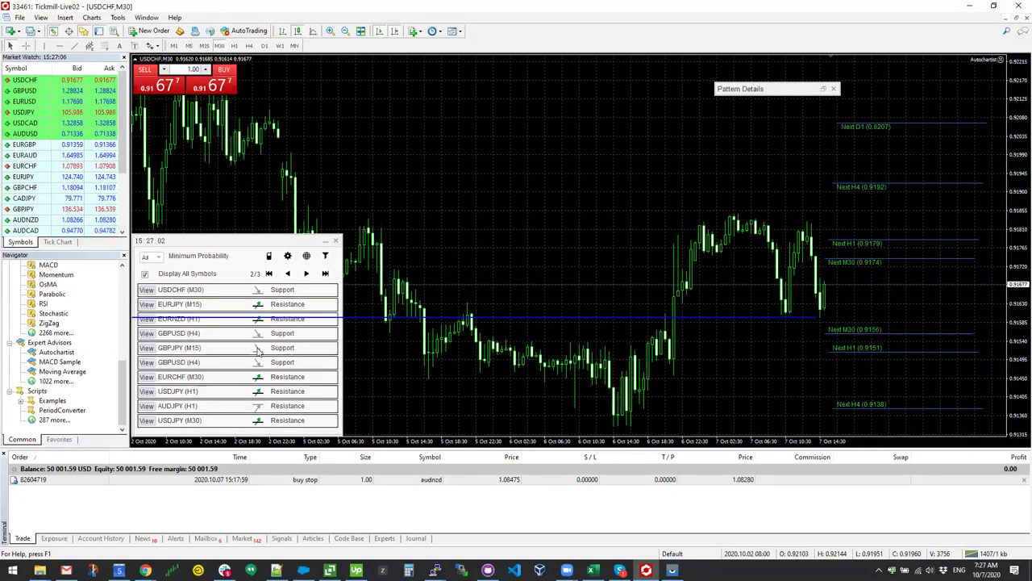
left_click(146, 334)
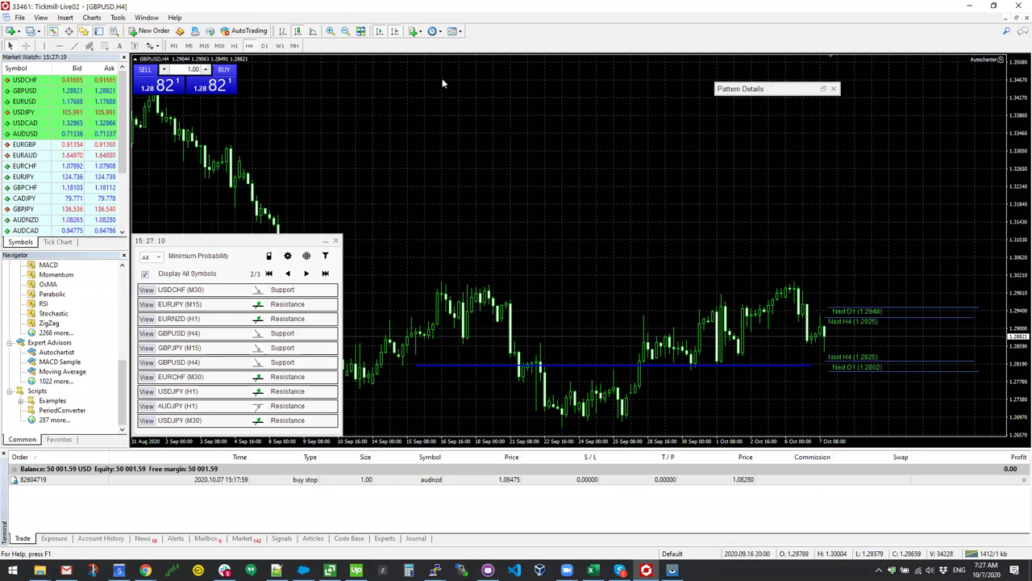
Circle the gap above the GBPUSD support line and the Support approach icons in the results list, and clear the annotations
mouse_move(812, 340)
left_mouse_down()
mouse_move(802, 367)
mouse_move(824, 334)
left_mouse_up()
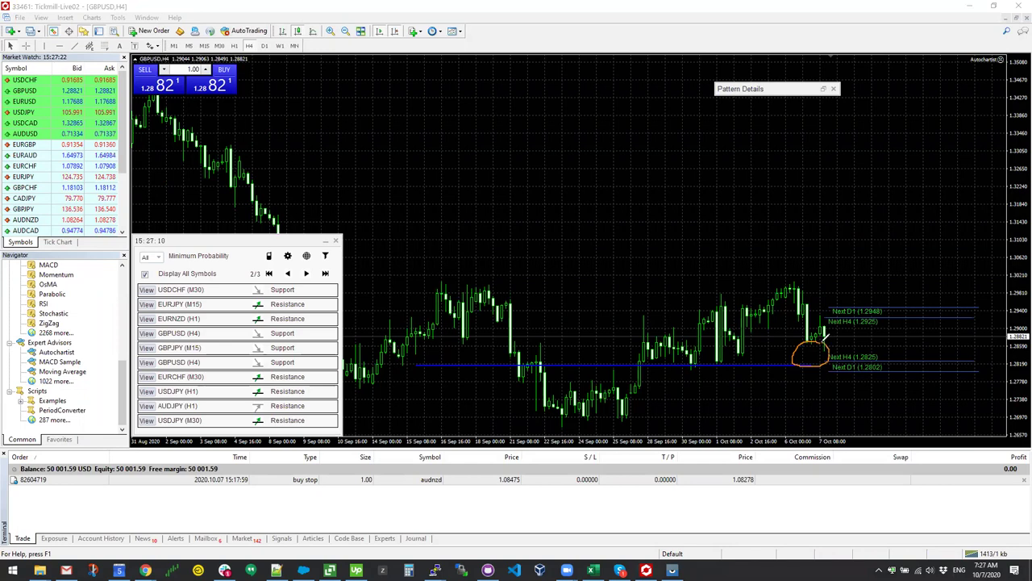
mouse_move(274, 279)
left_mouse_down()
mouse_move(250, 292)
mouse_move(268, 282)
left_mouse_up()
mouse_move(266, 326)
left_mouse_down()
mouse_move(238, 359)
mouse_move(278, 339)
mouse_move(260, 321)
left_mouse_up()
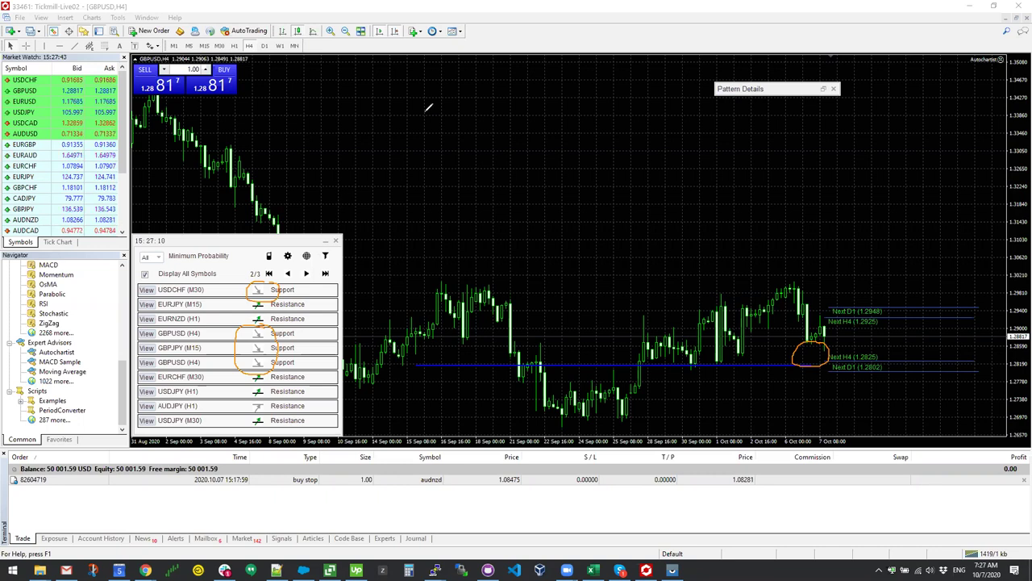
key("Escape")
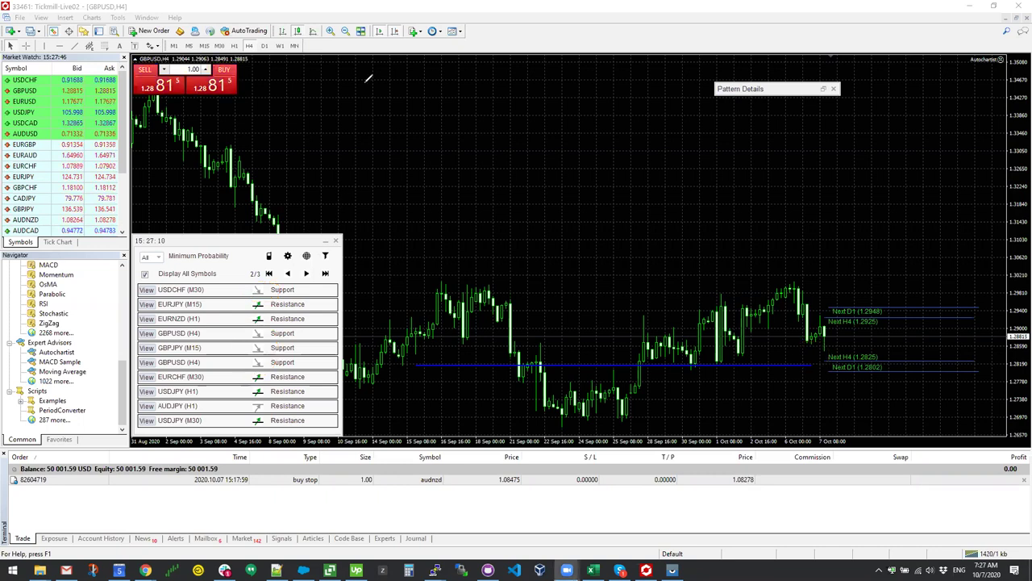
Display the EURNZD (H1) resistance breakout and compress the chart's price scale to show the forecast levels
left_click(147, 319)
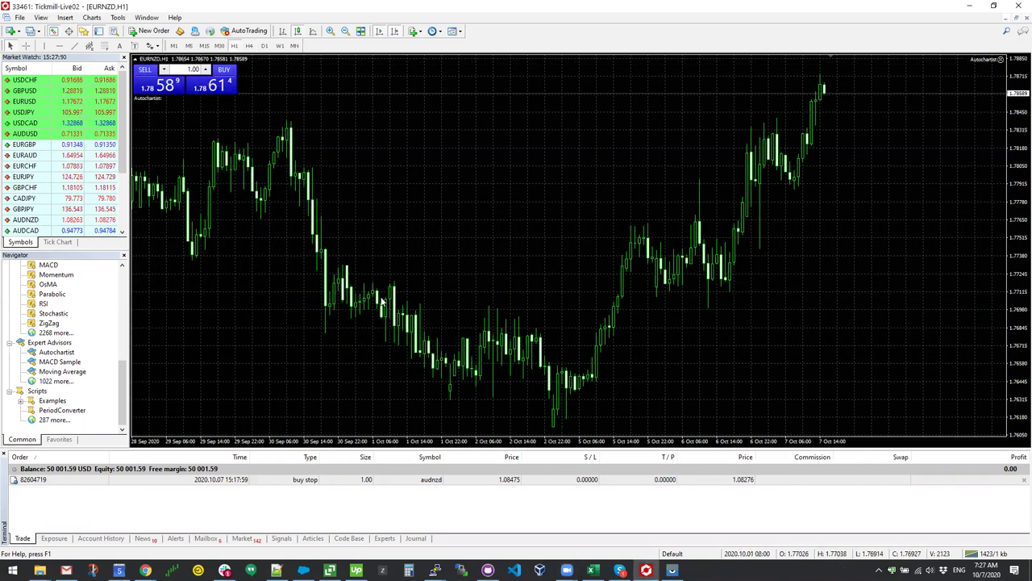
left_click_drag(1018, 157, 1018, 336)
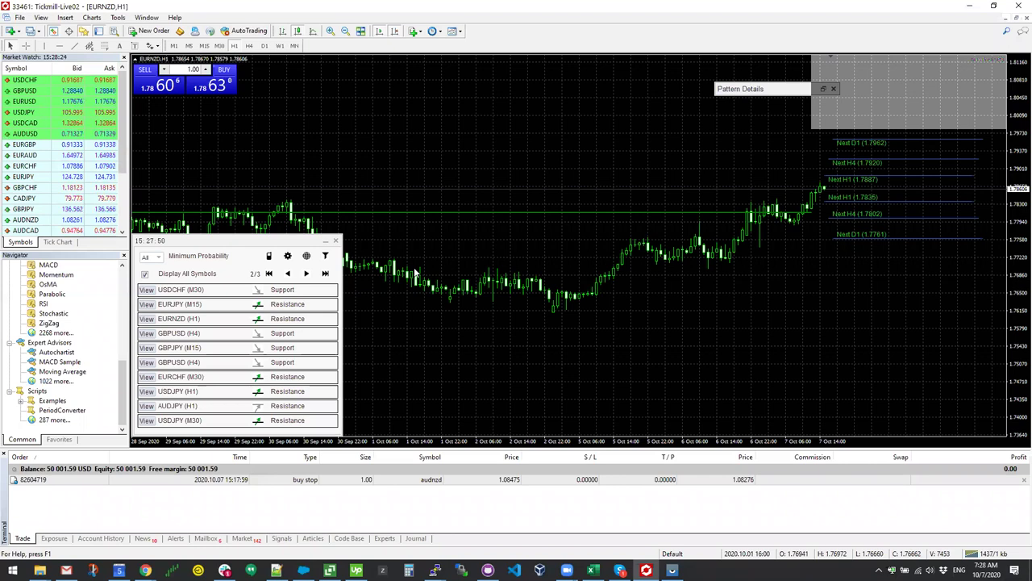
Open the Autochartist Mobile Application QR code and log in to the mirrored phone app using it
left_click(269, 257)
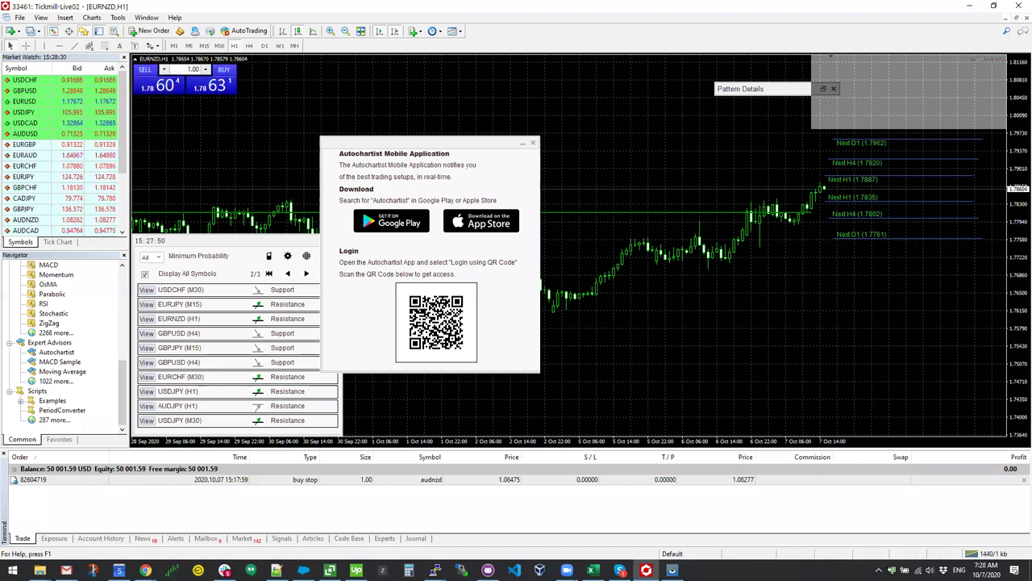
left_click(672, 571)
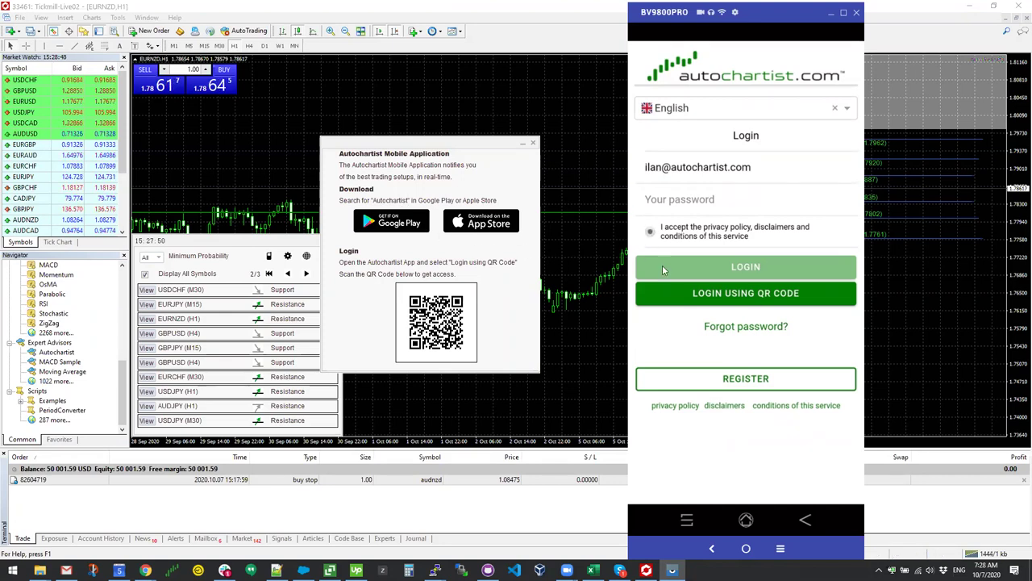
left_click(759, 296)
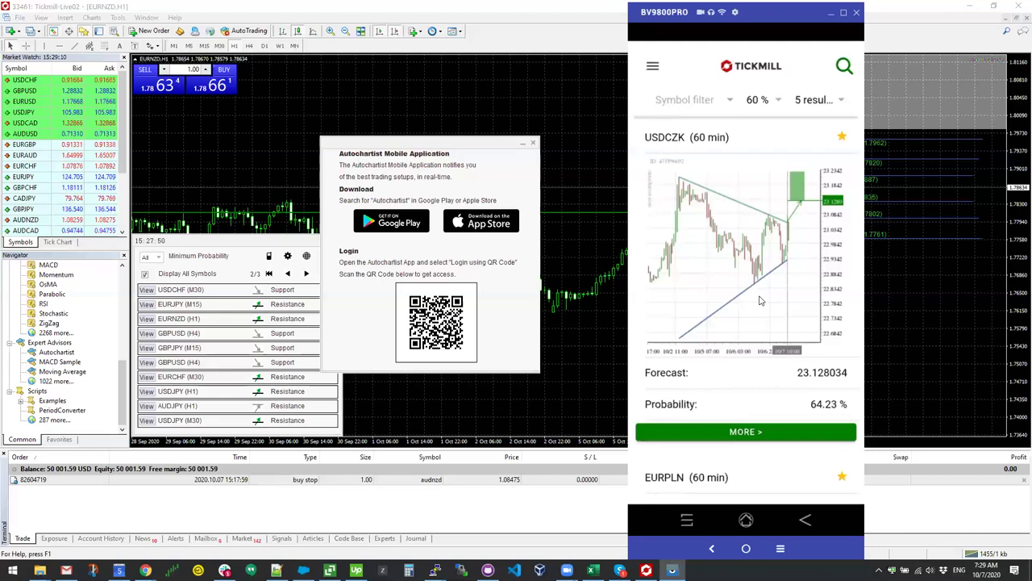
Examine the trading setups listed in the mobile app, minimise the phone window, and close the QR code dialog
scroll(760, 300, "down", 1)
scroll(759, 300, "down", 2)
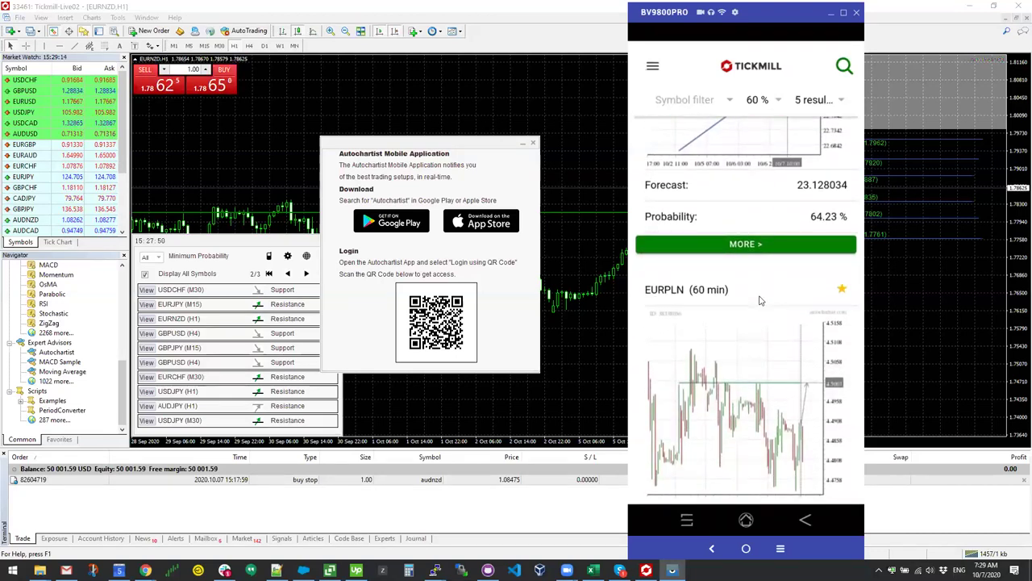
scroll(759, 300, "down", 4)
scroll(760, 300, "down", 3)
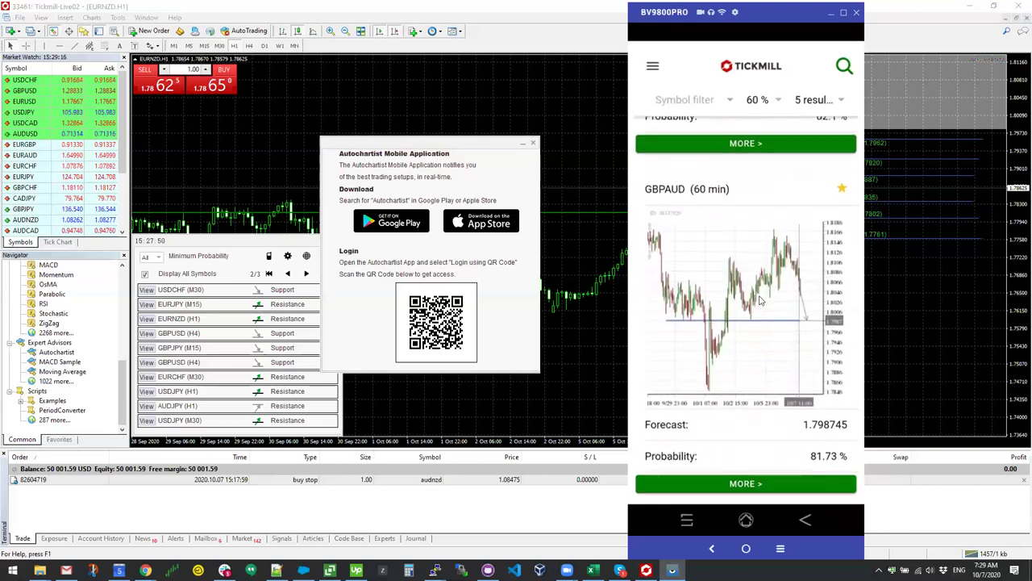
scroll(760, 300, "down", 3)
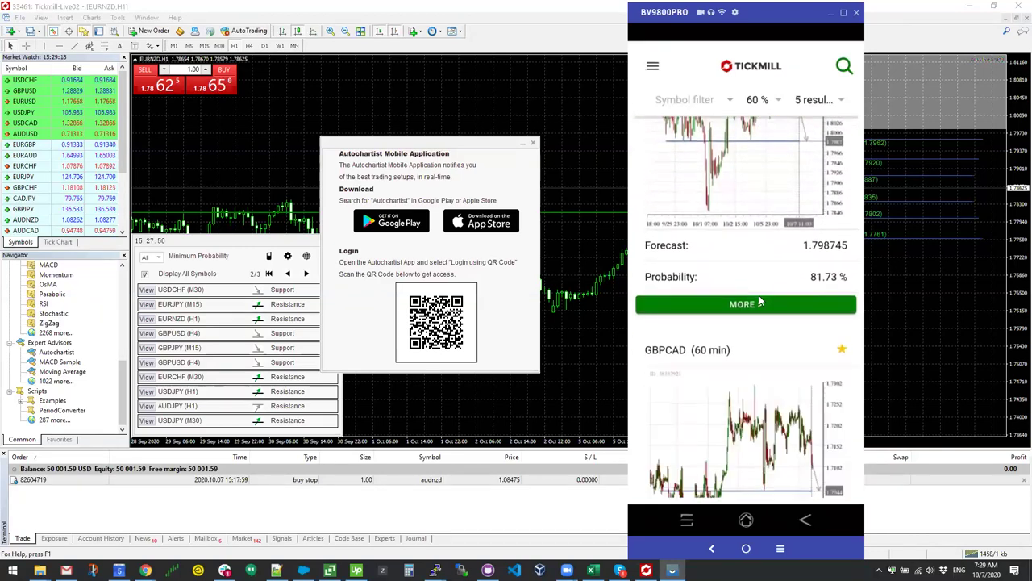
scroll(760, 300, "down", 3)
scroll(760, 300, "up", 6)
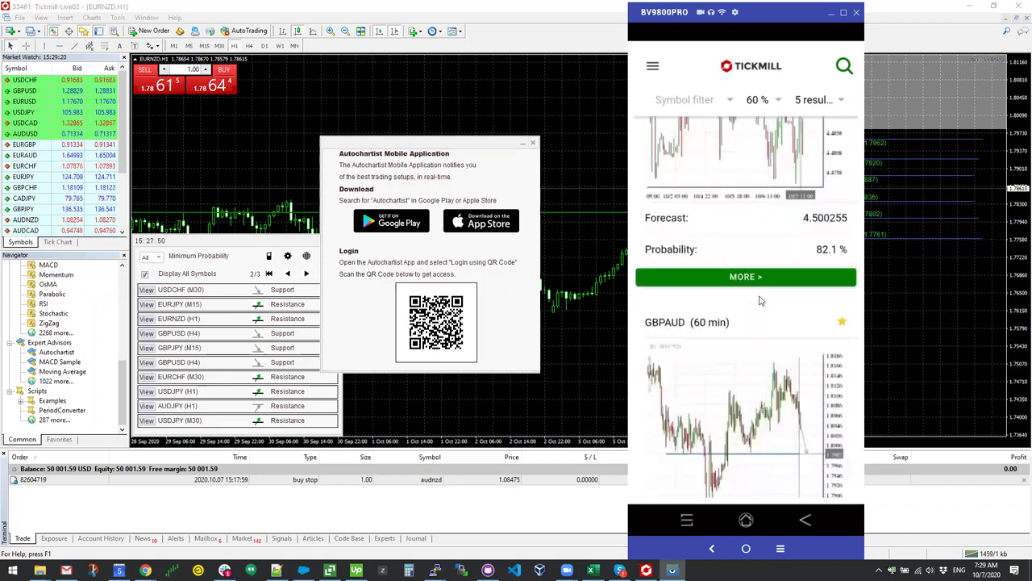
scroll(759, 300, "up", 4)
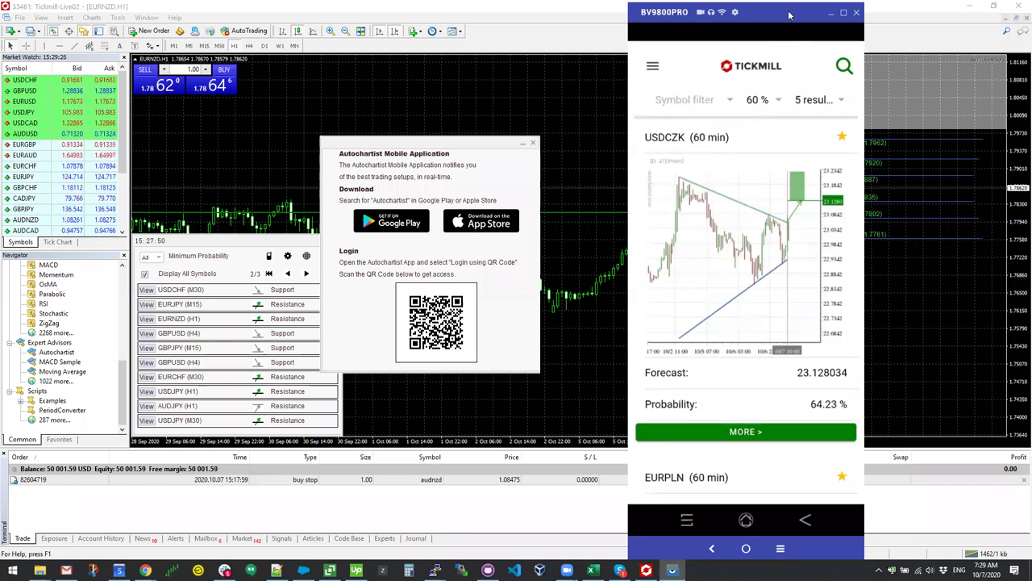
left_click(830, 12)
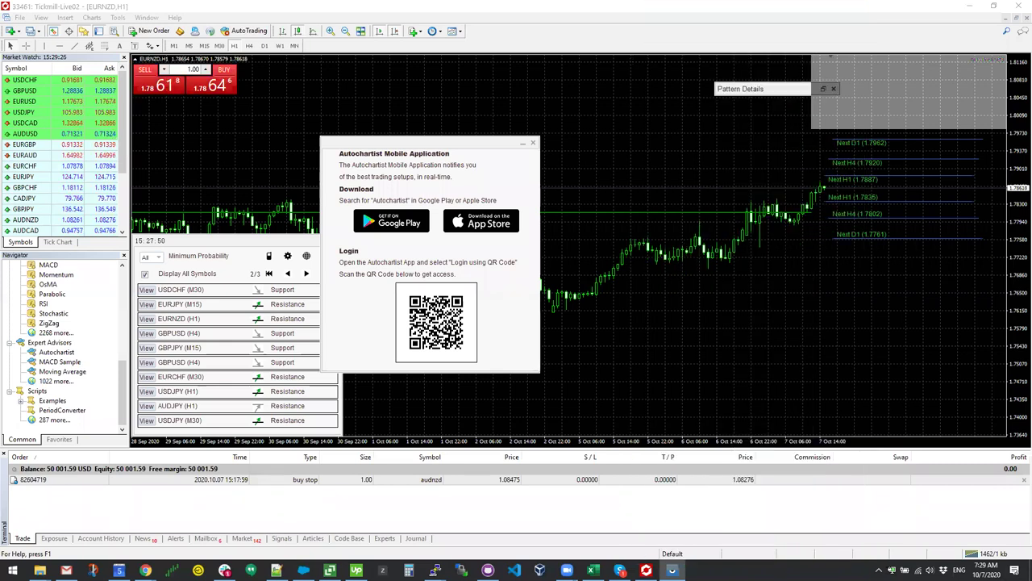
left_click(532, 143)
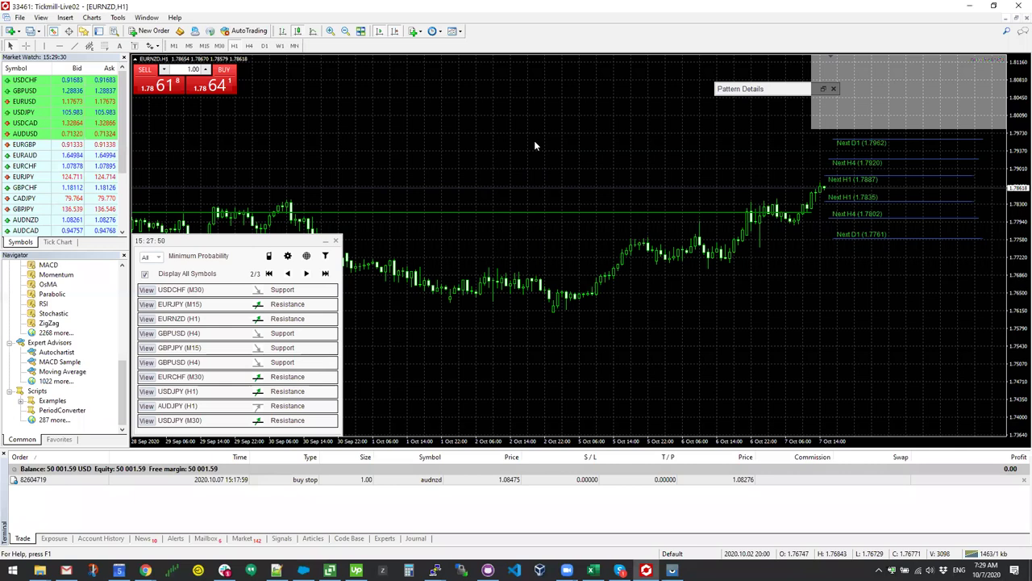
View the Minimum Probability options in the Autochartist results window, leaving the selection at All
left_click(159, 259)
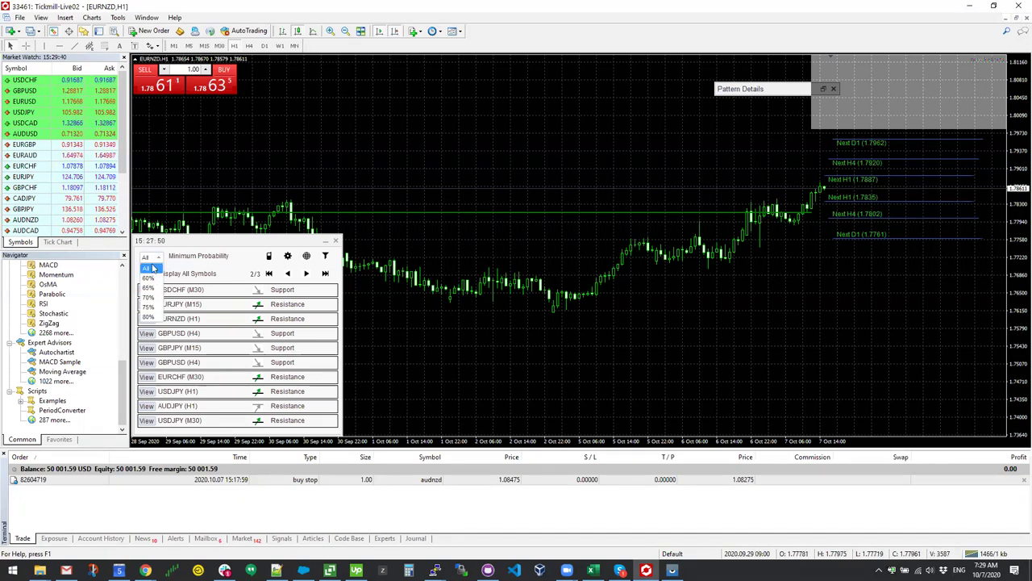
left_click(184, 256)
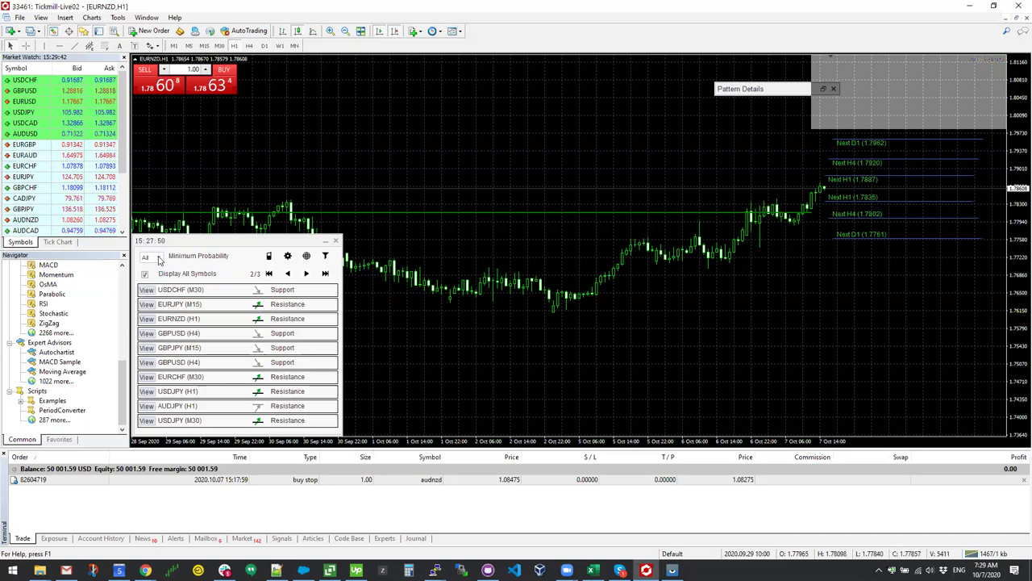
Filter the Autochartist results by a Minimum Probability of 60%, switch back to All for comparison, and reapply 60%
left_click(158, 258)
left_click(152, 278)
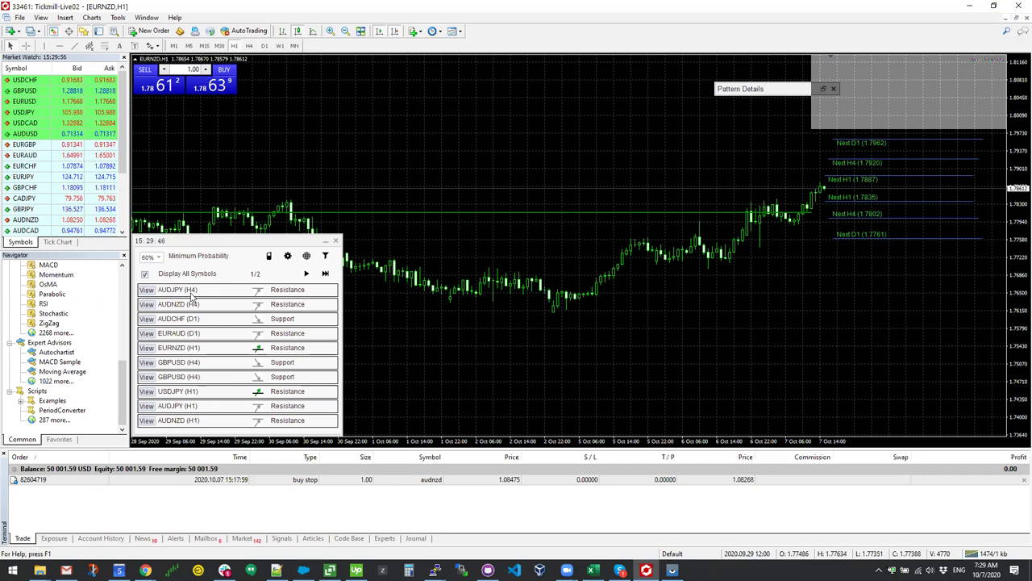
left_click(152, 258)
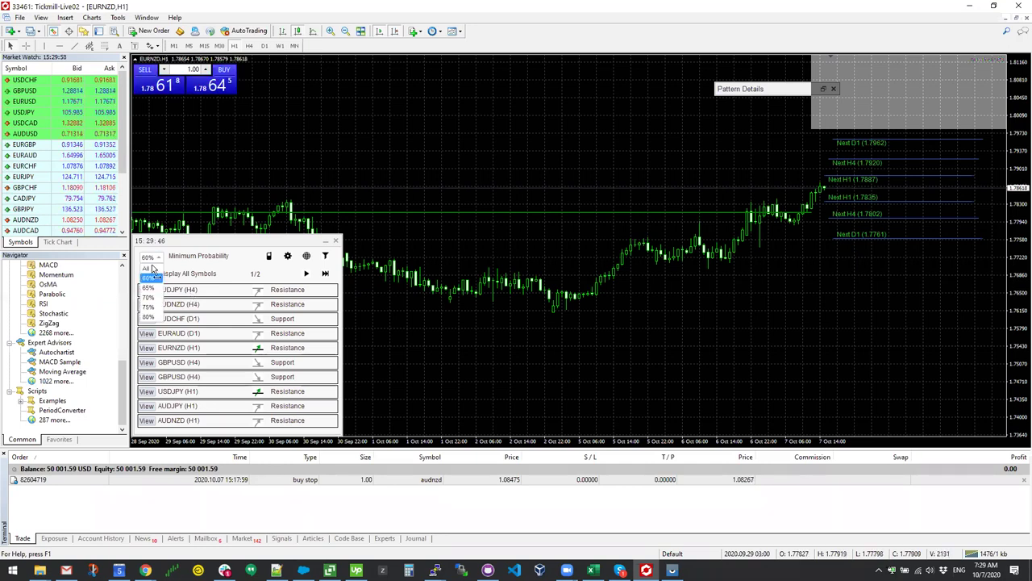
left_click(151, 269)
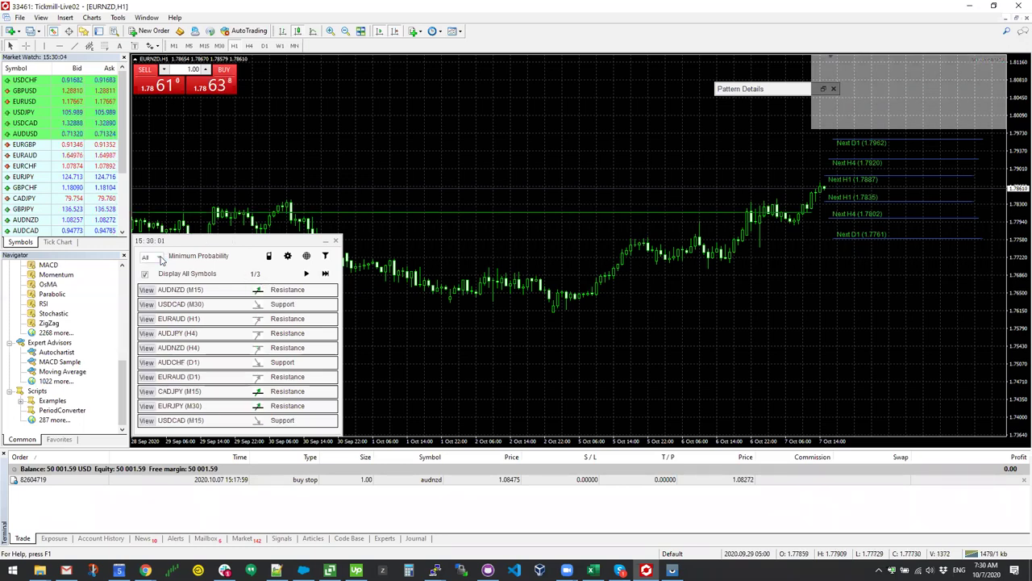
left_click(162, 260)
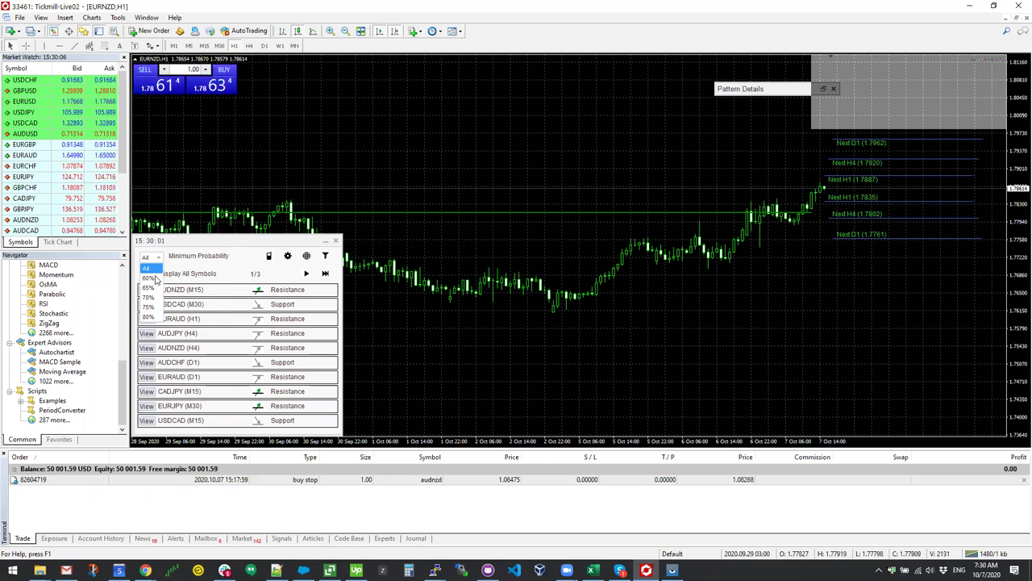
left_click(156, 279)
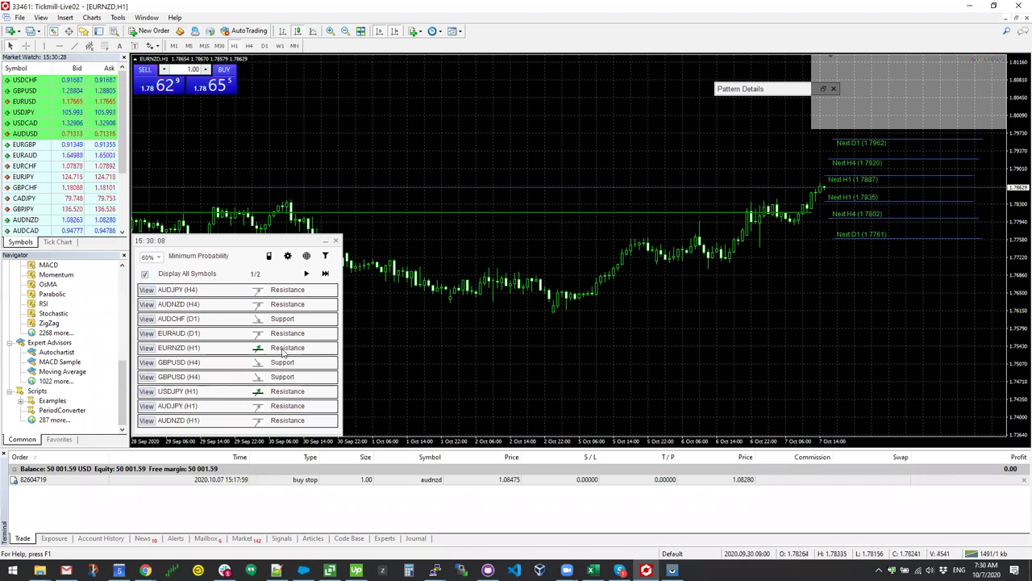
Raise the Minimum Probability filter through 65%, 70% and 80%, and reset it to All
left_click(153, 257)
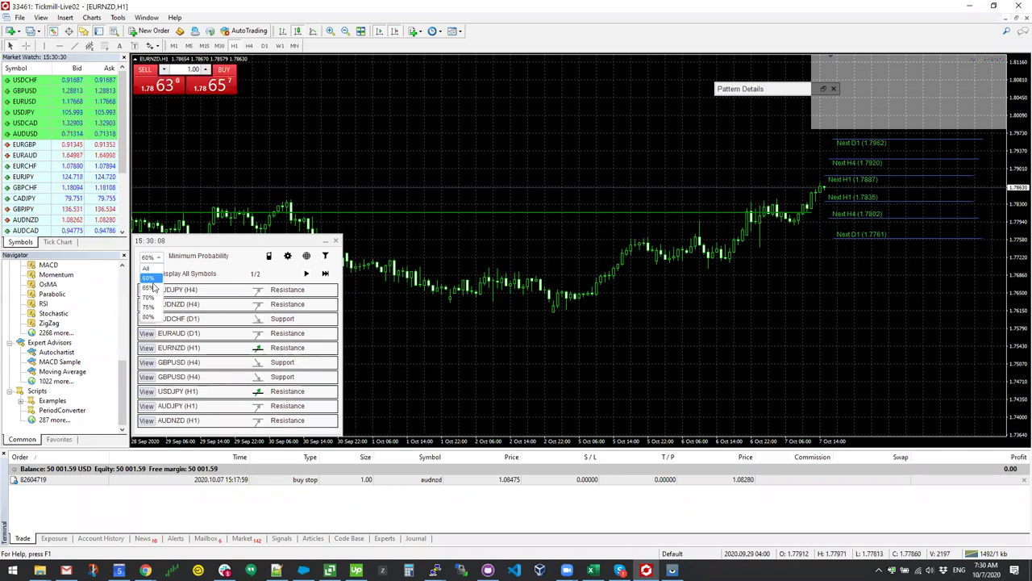
left_click(156, 293)
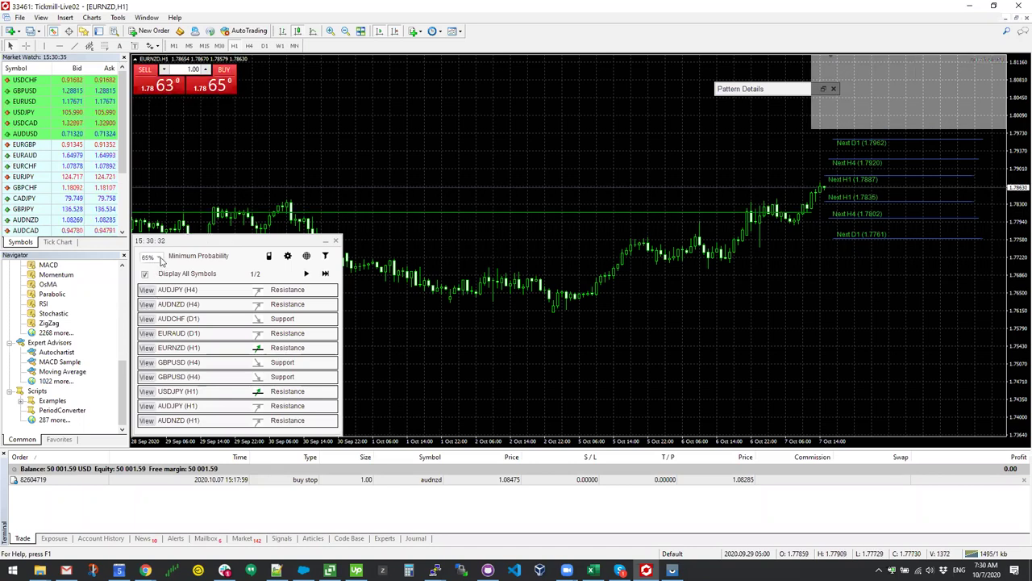
left_click(159, 258)
left_click(156, 302)
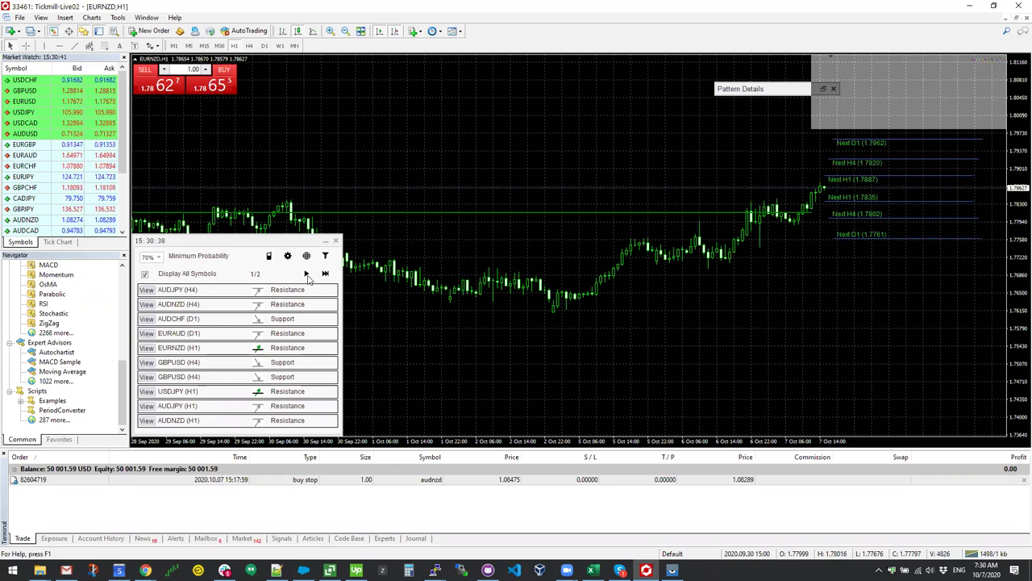
left_click(153, 257)
left_click(148, 322)
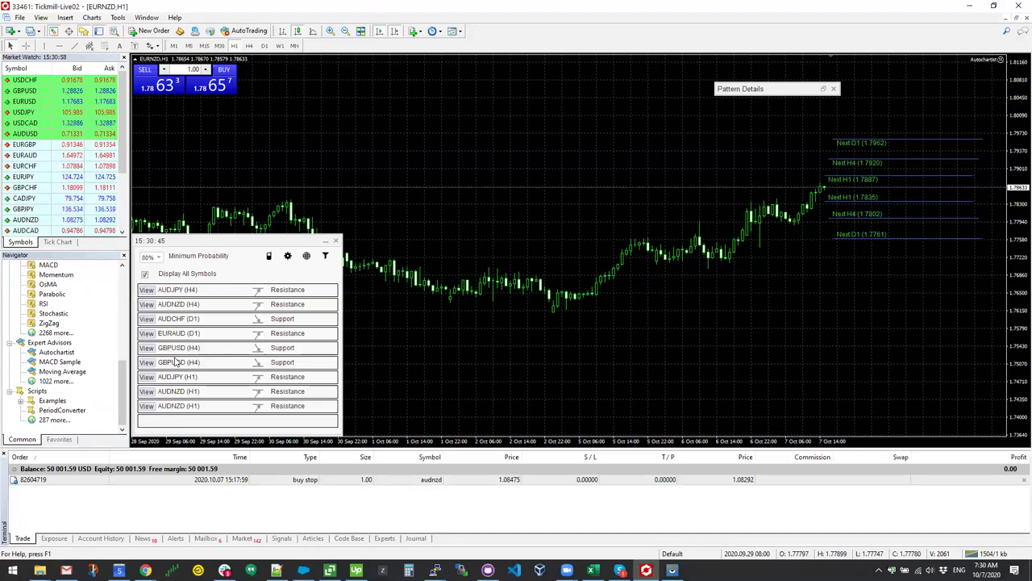
left_click(159, 259)
left_click(155, 269)
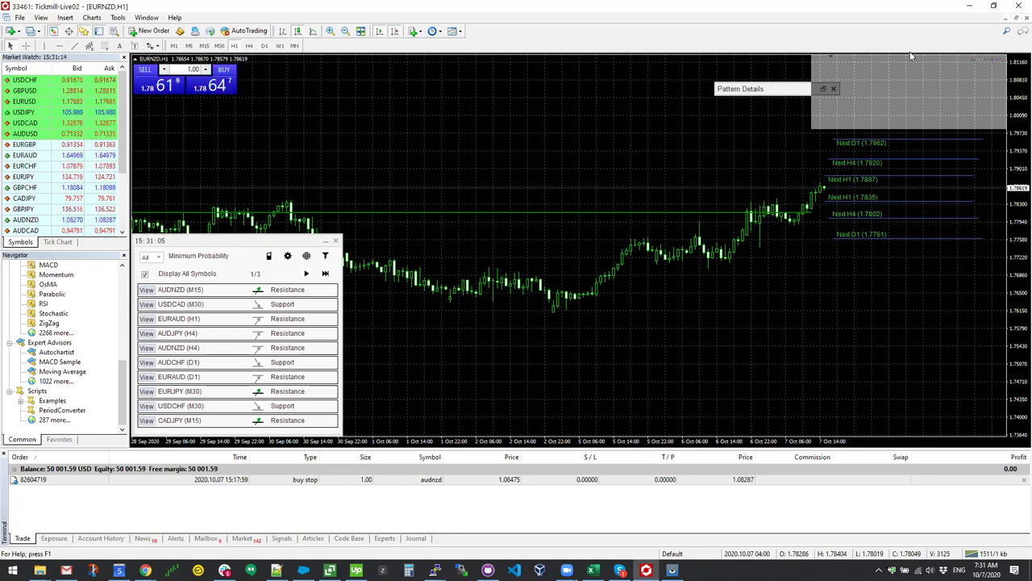
In the mirrored phone app's settings, enable push notifications and turn off the CFD and Forex symbol groups
left_click(672, 570)
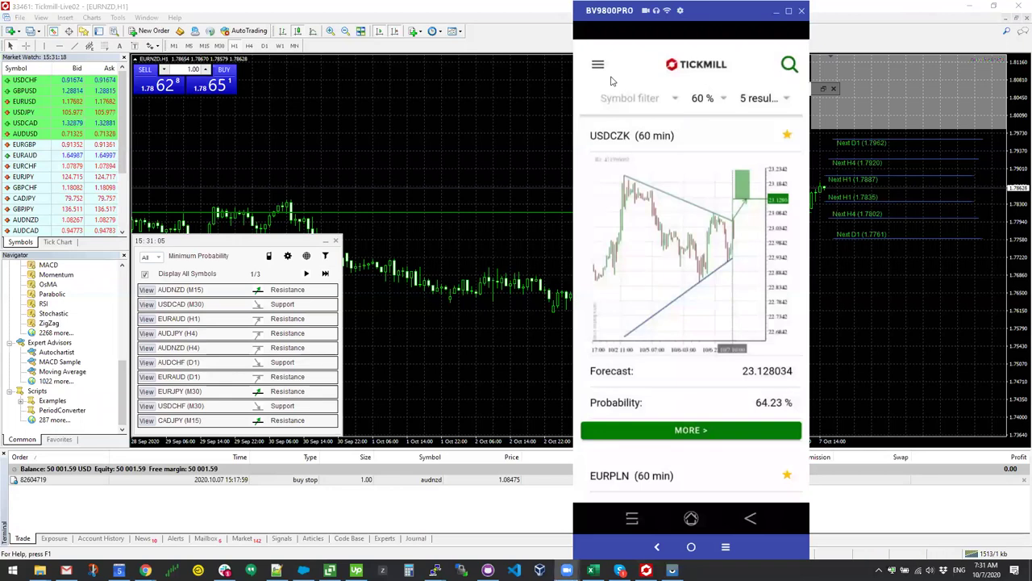
left_click(600, 67)
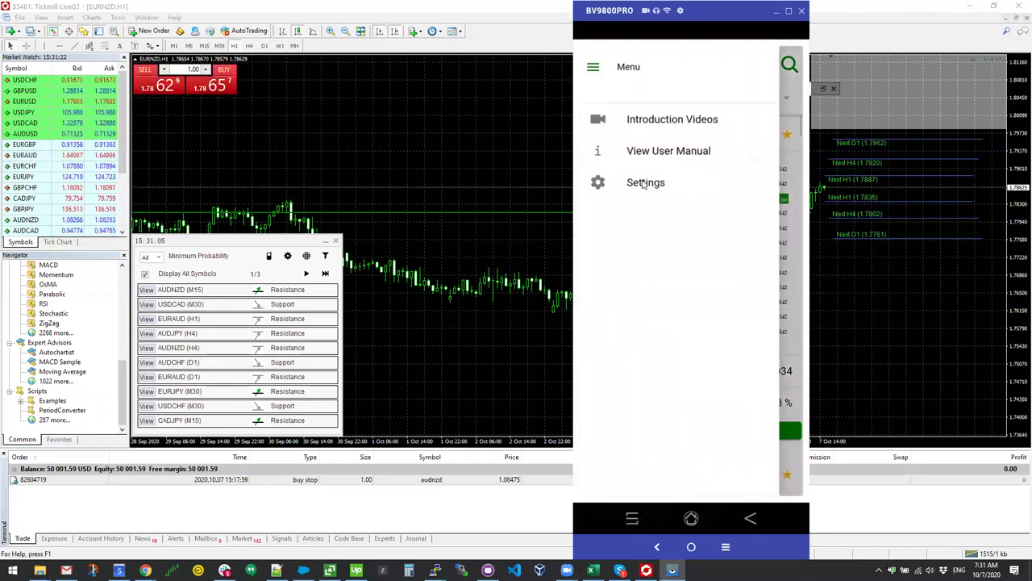
left_click(644, 183)
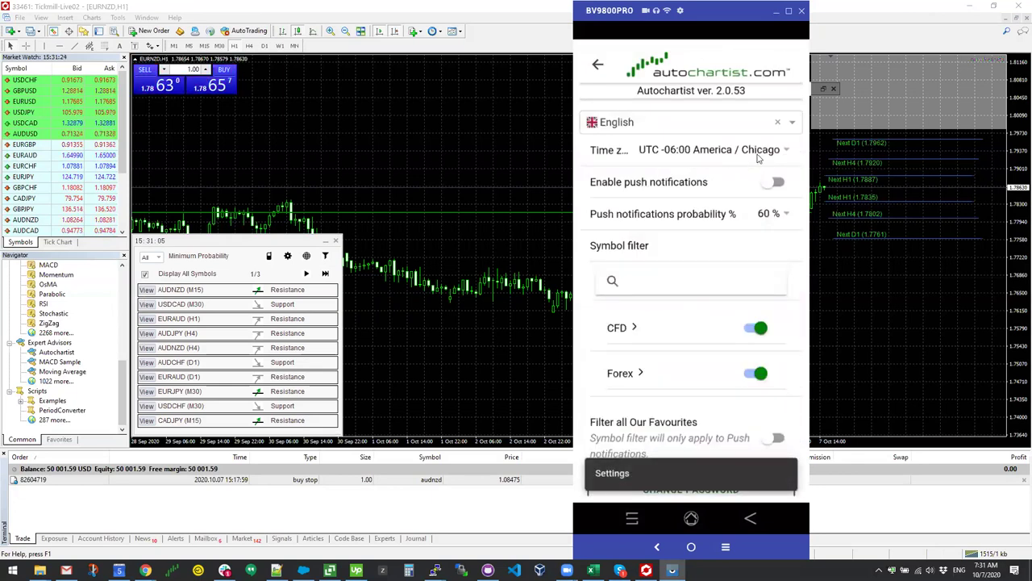
left_click(776, 184)
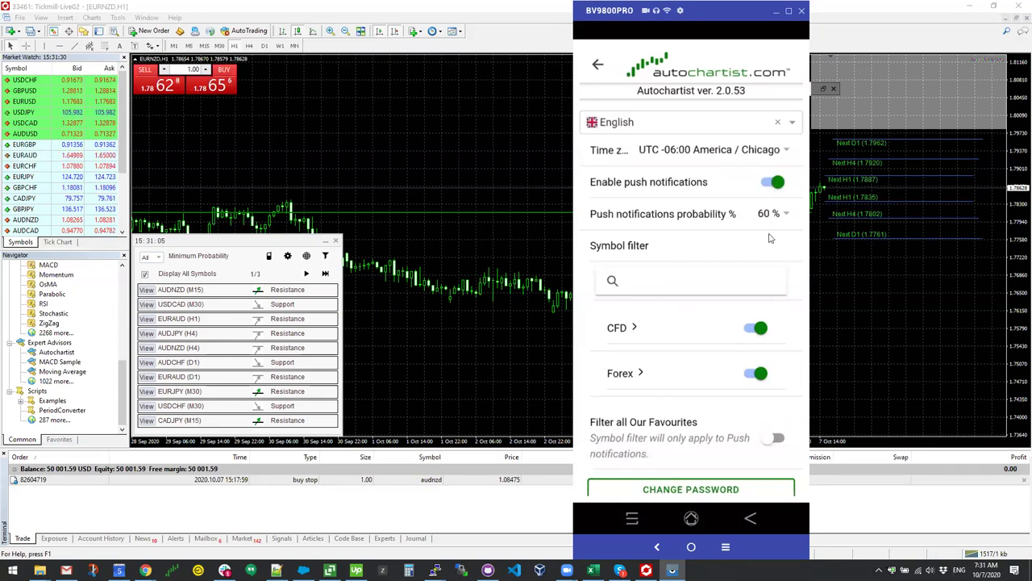
left_click(749, 329)
left_click(749, 376)
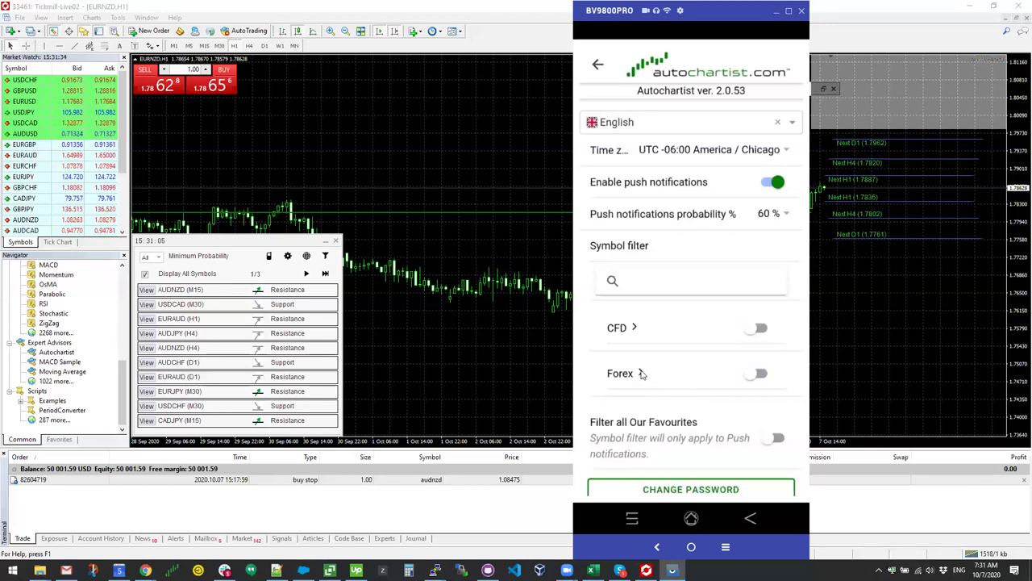
Expand the Forex group in the symbol filter and enable only EURUSD for push notifications
left_click(641, 373)
scroll(707, 374, "down", 10)
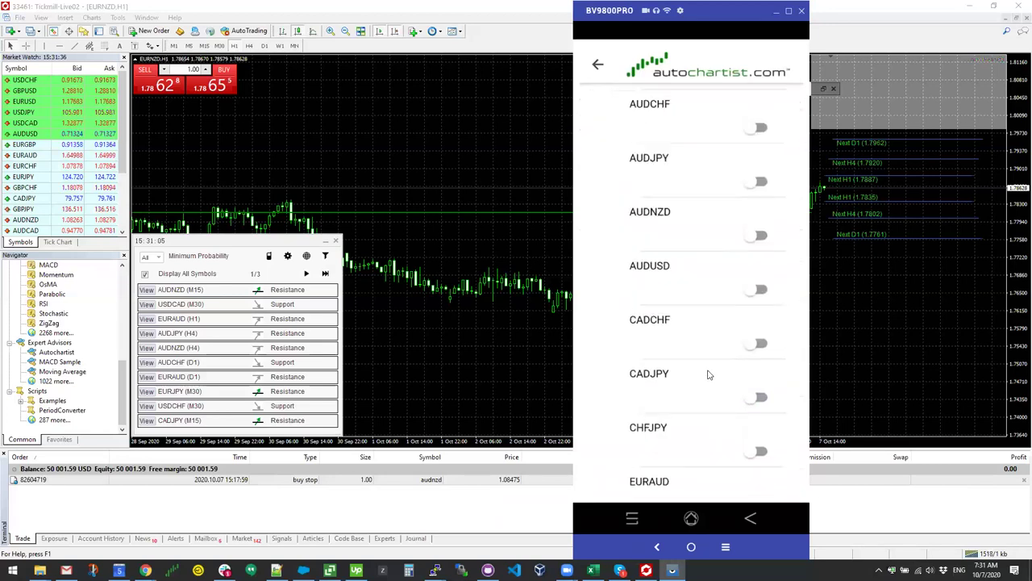
left_click(760, 352)
scroll(685, 415, "down", 5)
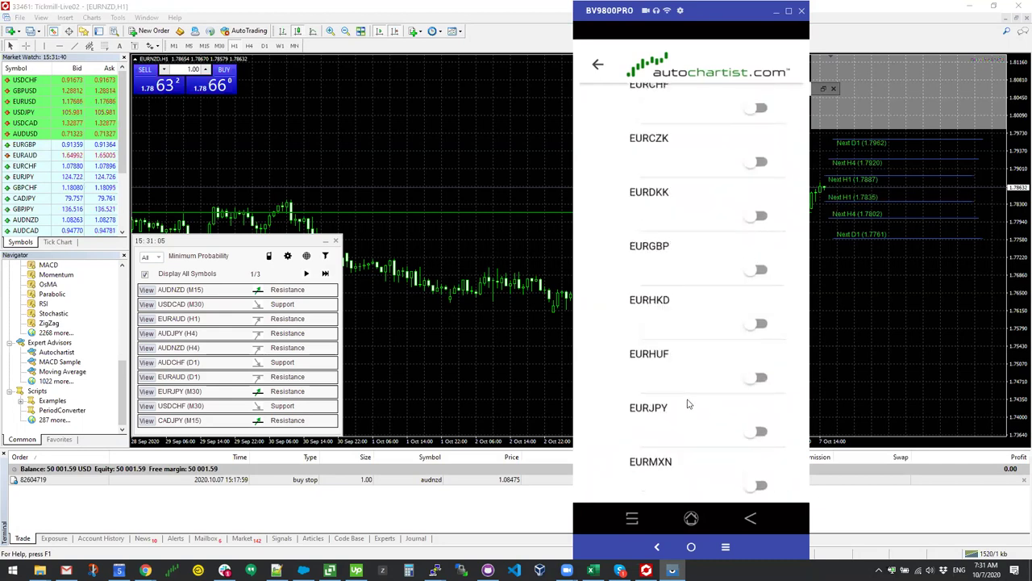
scroll(714, 375, "down", 3)
scroll(714, 375, "down", 3)
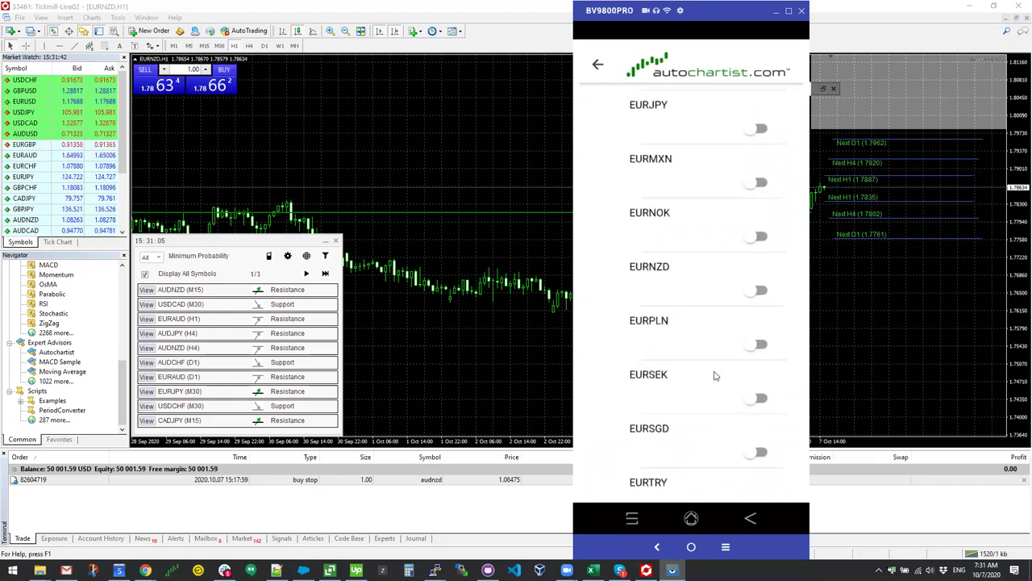
scroll(728, 397, "down", 2)
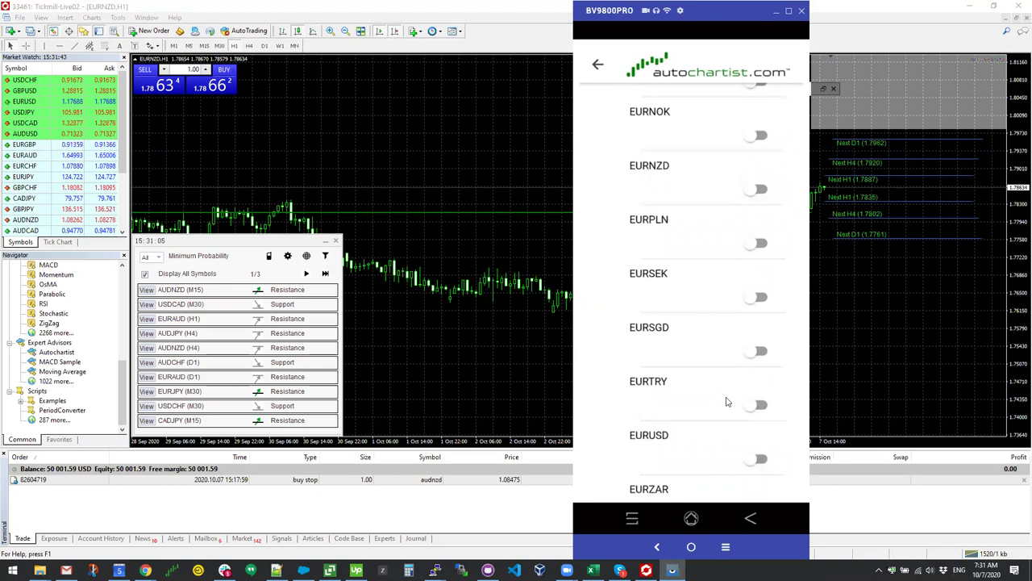
left_click(758, 459)
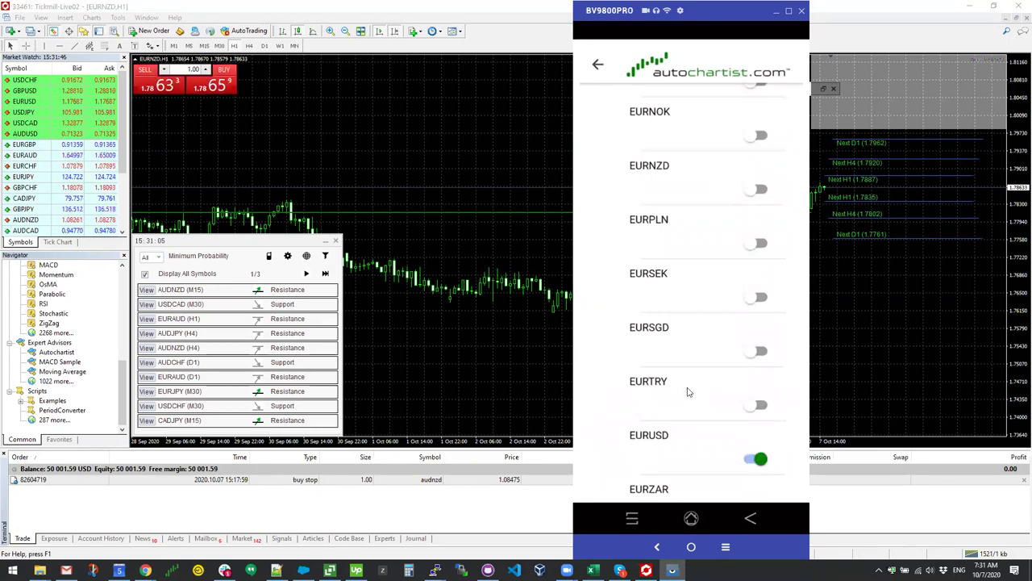
Review the rest of the symbol filter, leave the settings to save them, and put away the phone window
scroll(698, 394, "down", 3)
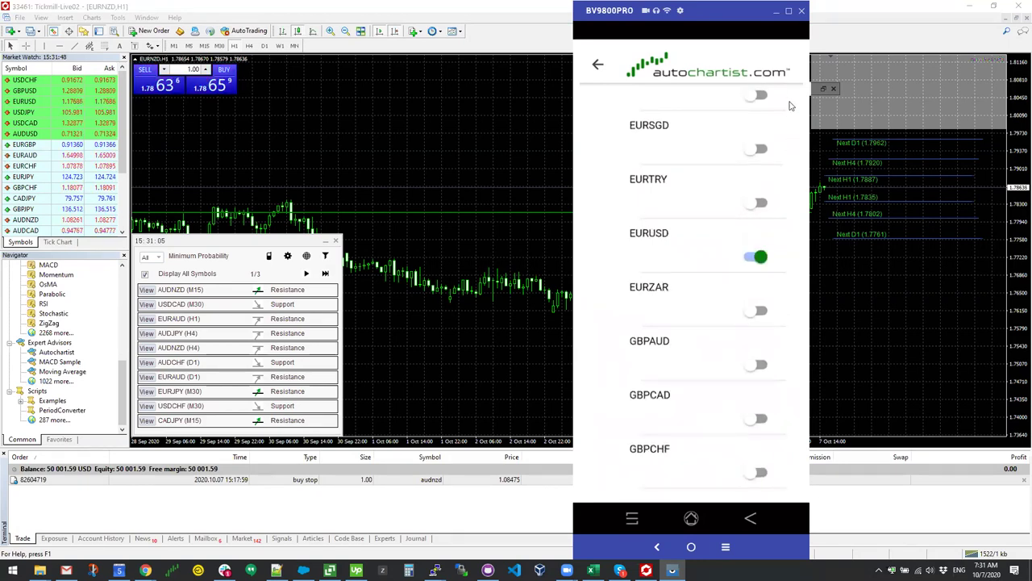
scroll(791, 105, "down", 10)
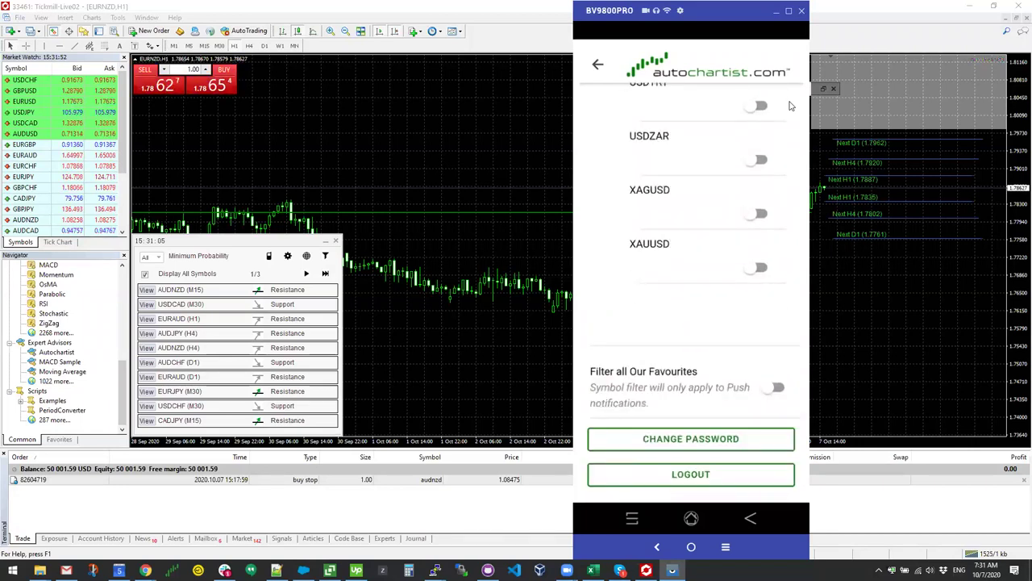
scroll(790, 105, "up", 10)
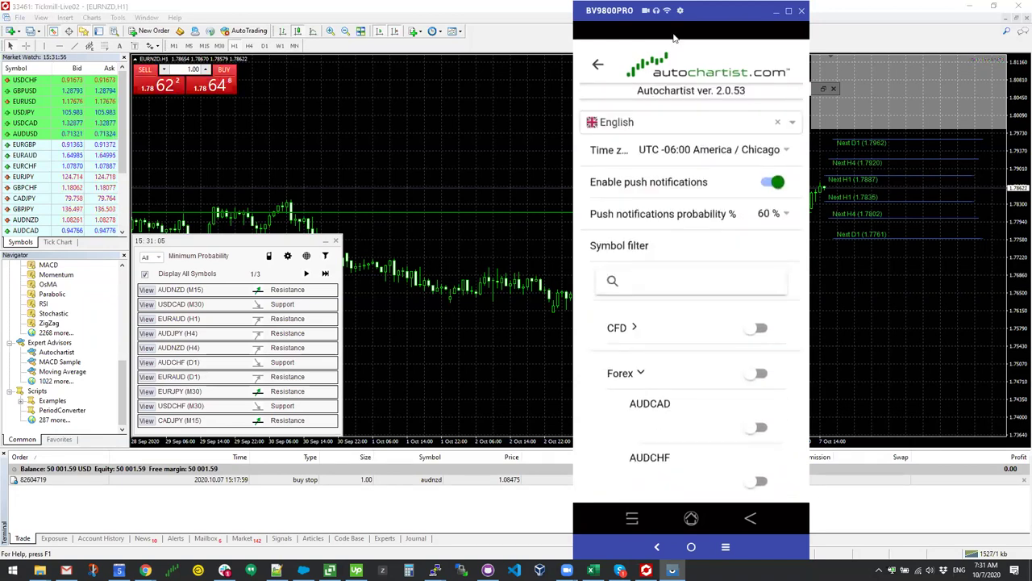
left_click(599, 66)
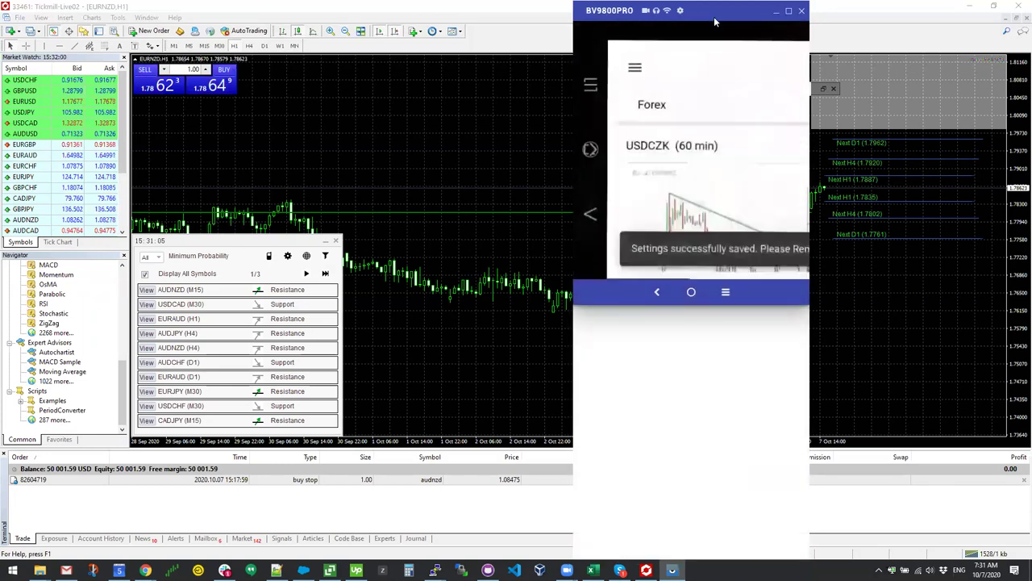
left_click(811, 18)
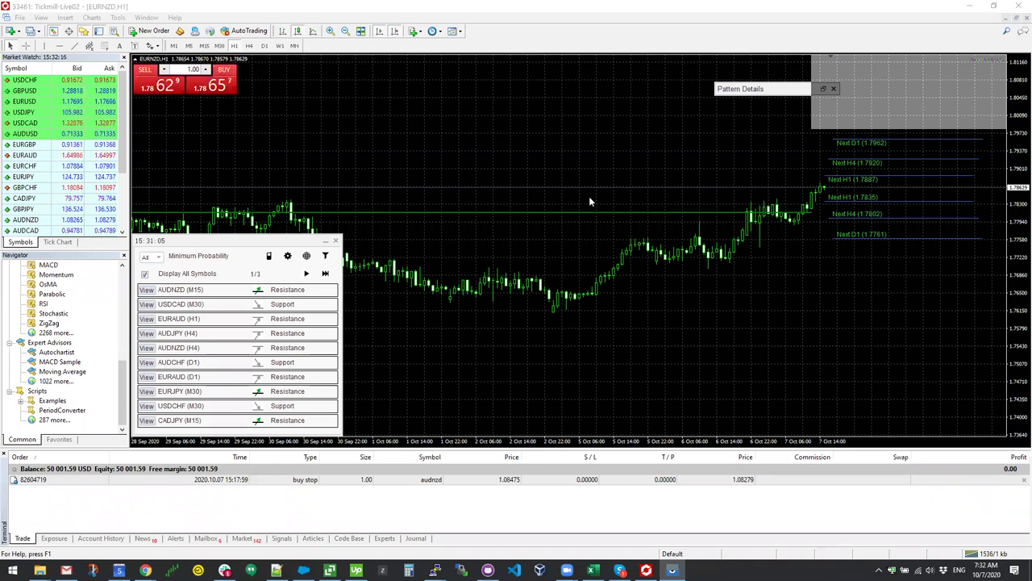
Switch to Chrome and show the Install the MT4 Plugin option on Tickmill's Autochartist page
mouse_move(145, 570)
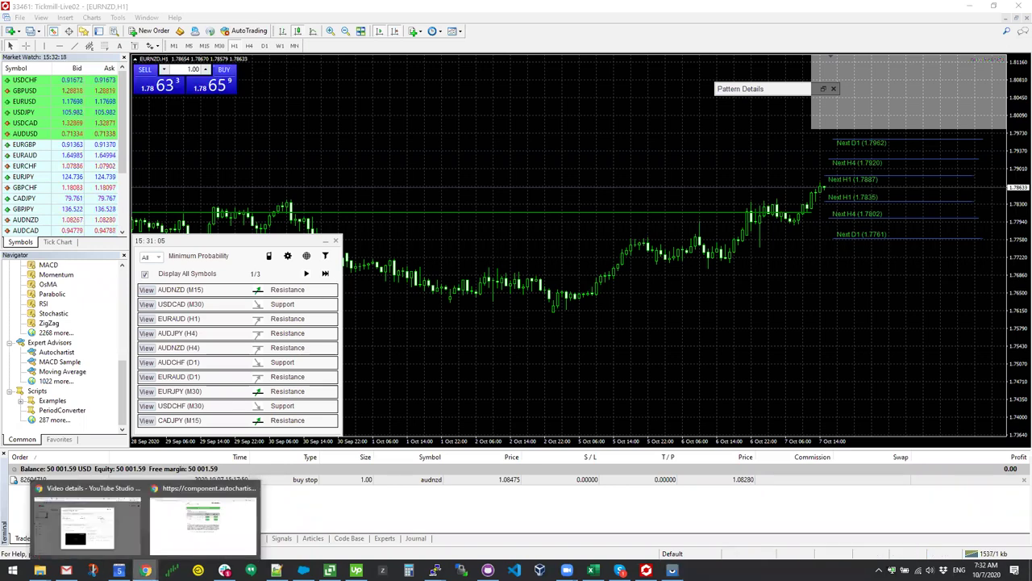
left_click(184, 518)
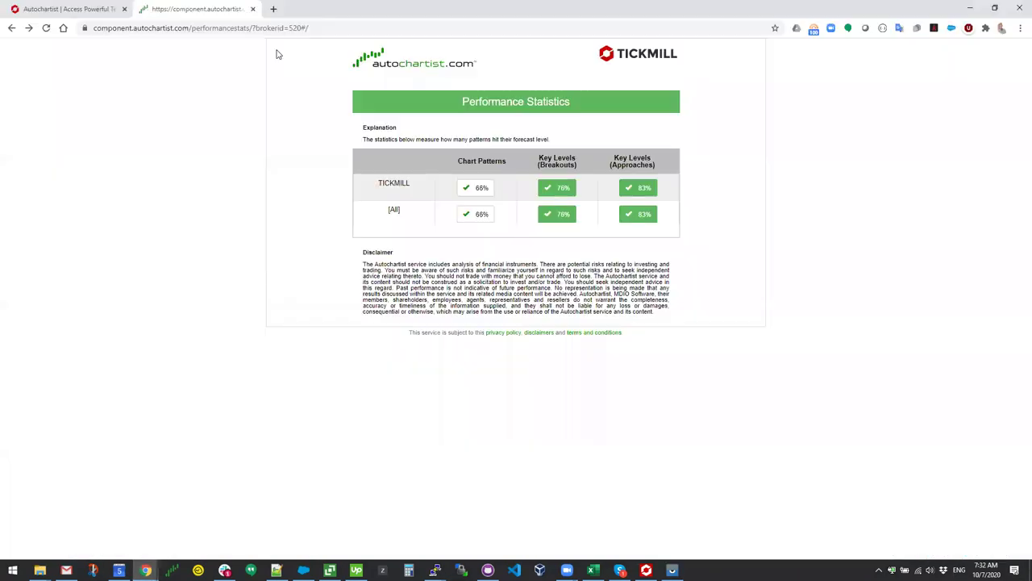
left_click(66, 11)
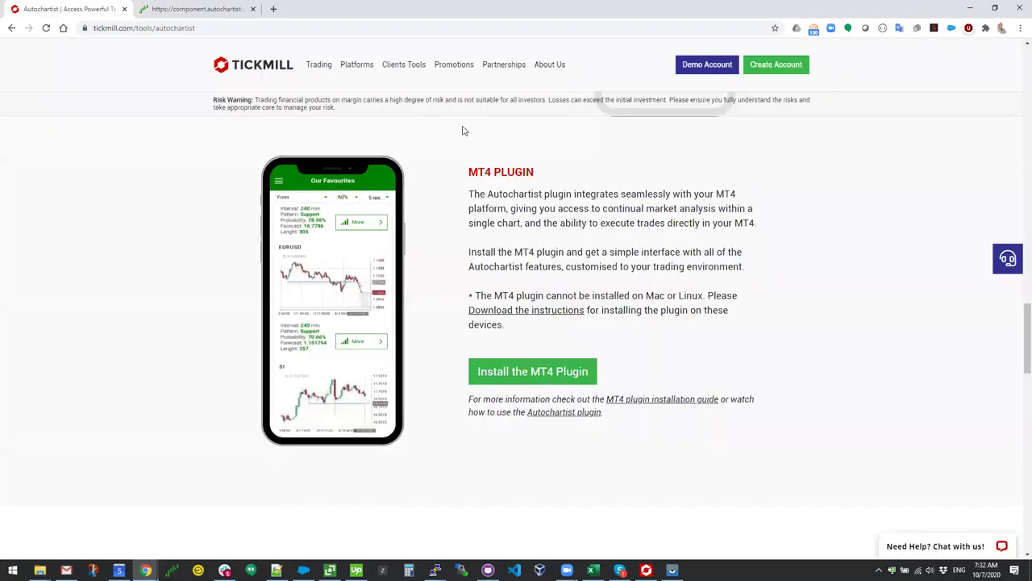
mouse_move(413, 71)
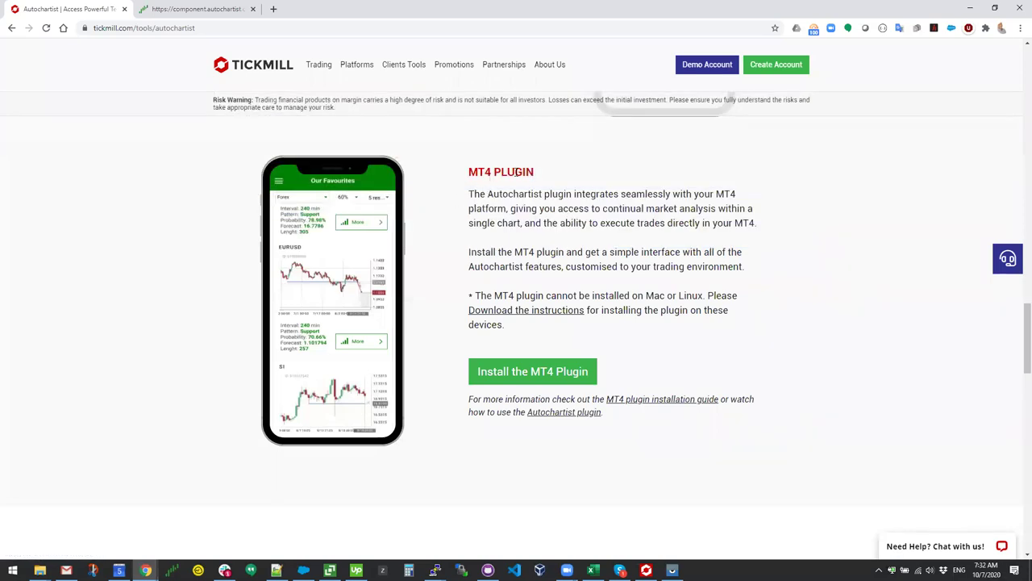
left_click(546, 369)
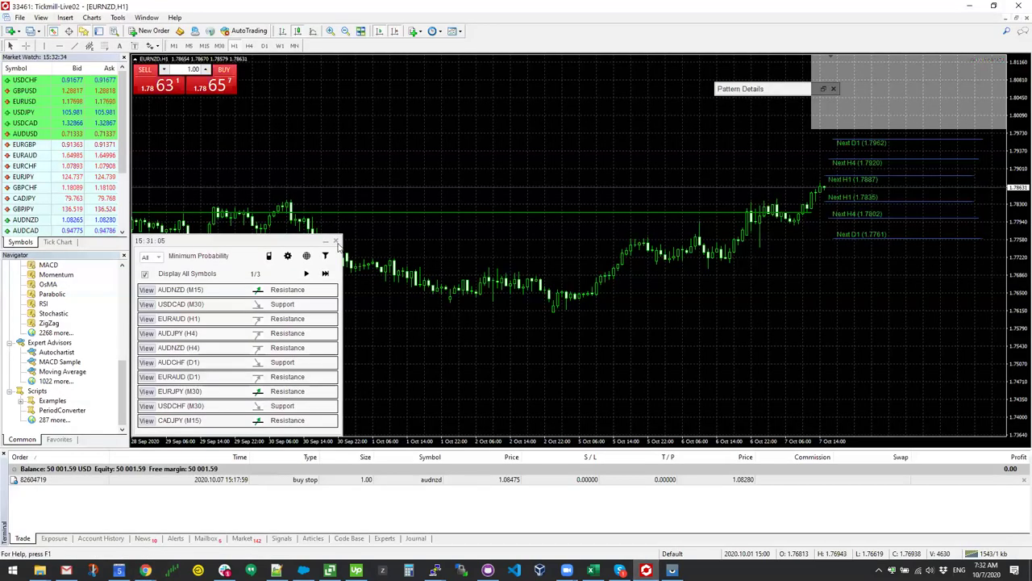
Close the Autochartist plugin on the EURNZD chart, point out its Expert Advisors entry, and stretch the chart's price scale
left_click(341, 246)
left_click(58, 352)
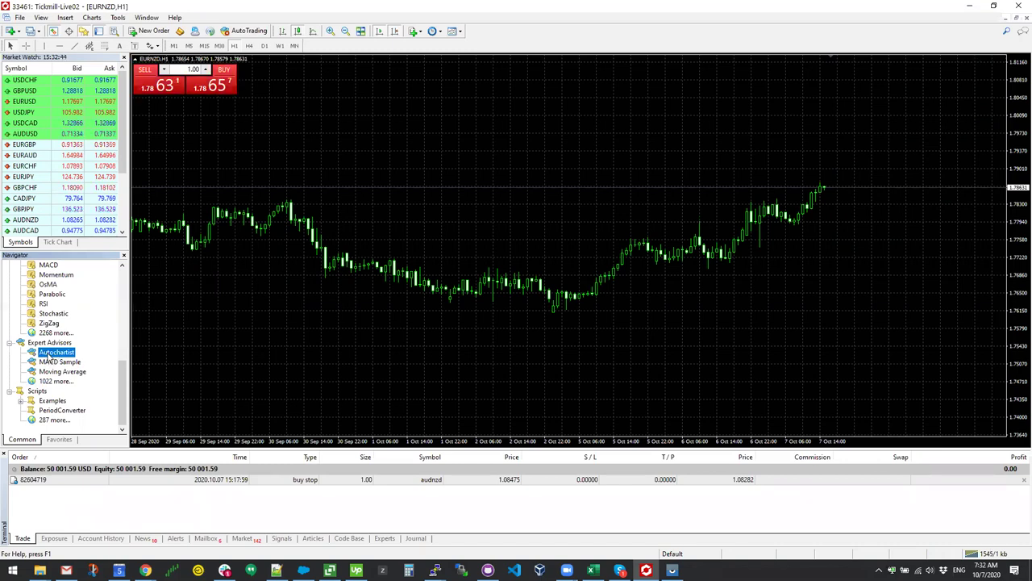
left_click_drag(1014, 302, 1014, 256)
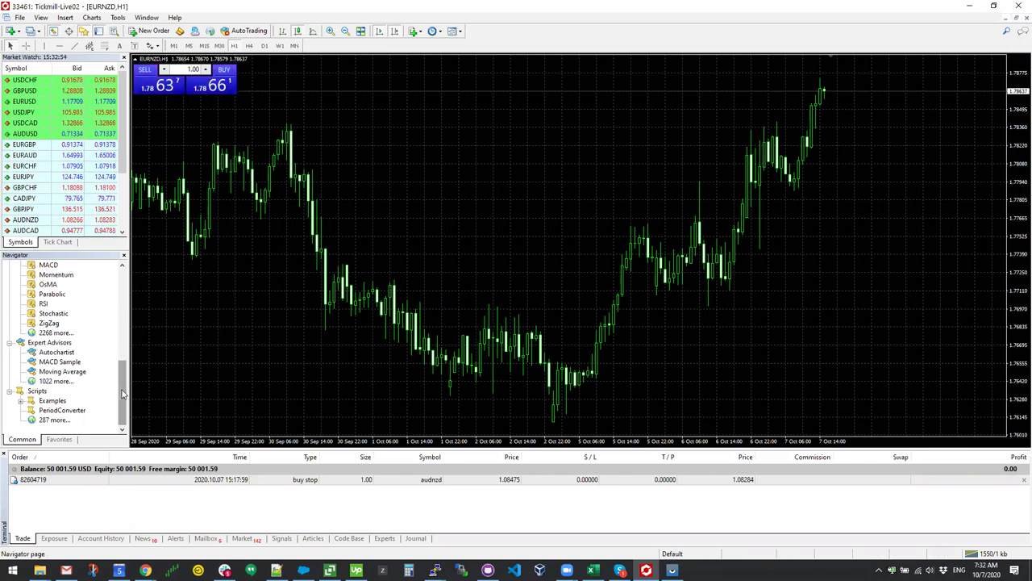
Delete the pending AUDNZD buy stop order
left_click(433, 479)
right_click(432, 479)
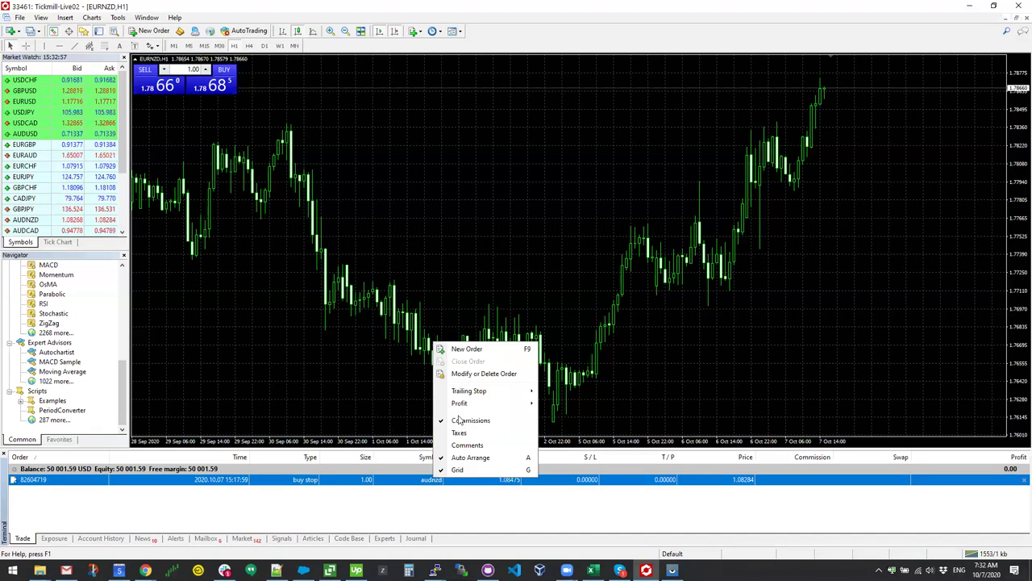
left_click(477, 373)
left_click(373, 208)
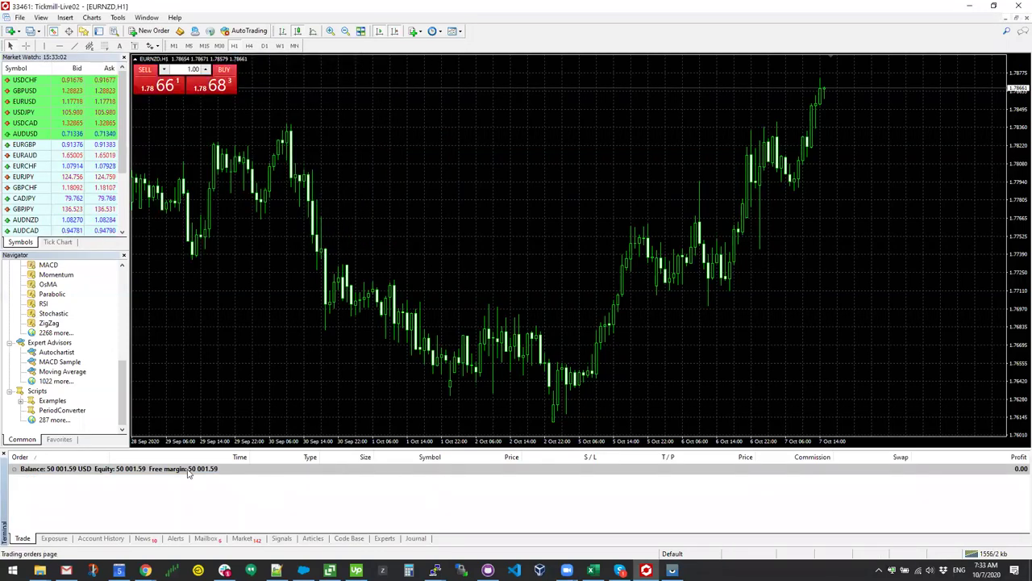
Add the Autochartist_Risk_Calculator indicator to the EURNZD chart with its default settings
left_click_drag(121, 379, 122, 321)
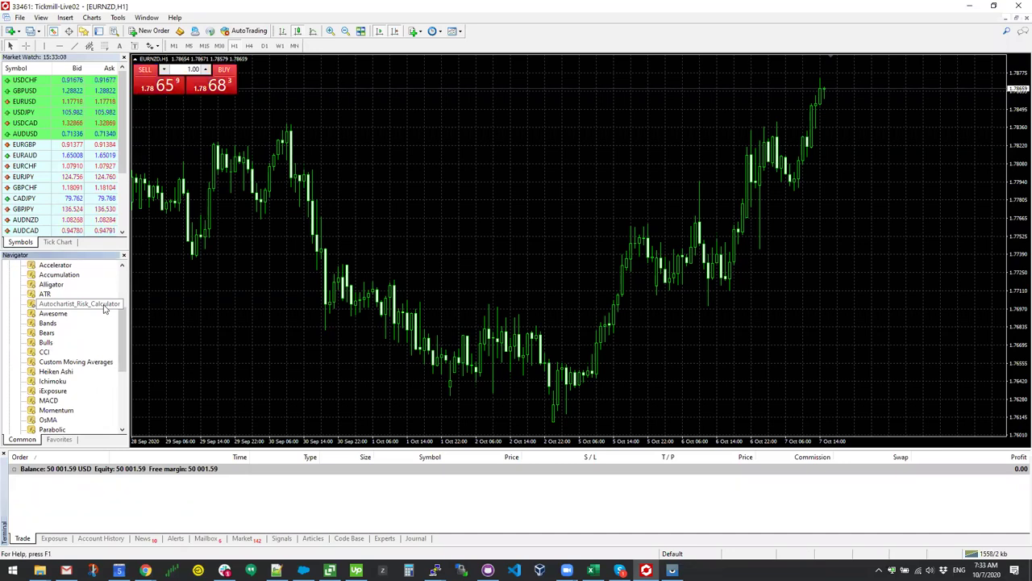
left_click(104, 307)
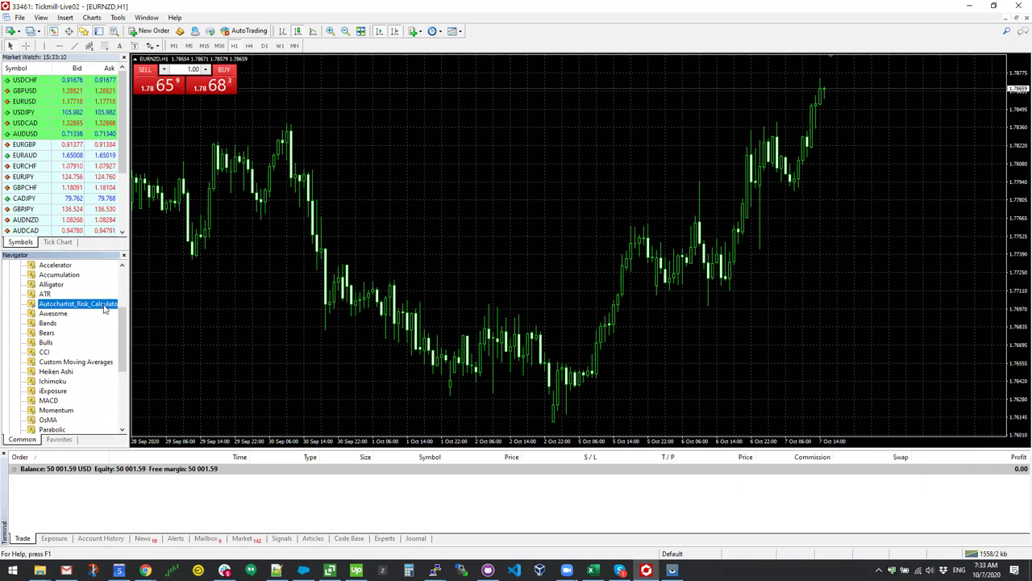
left_click_drag(79, 304, 245, 254)
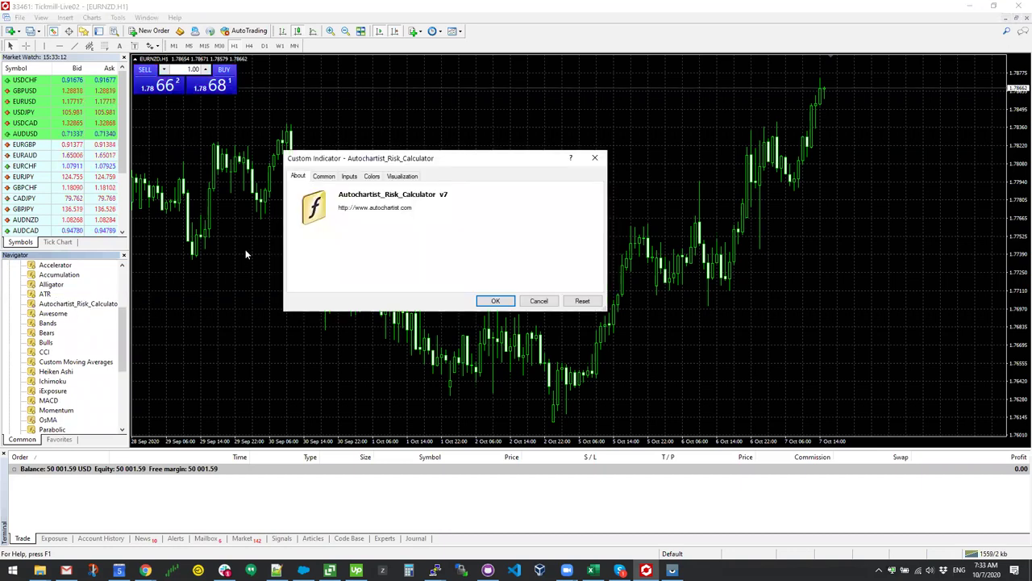
left_click(488, 300)
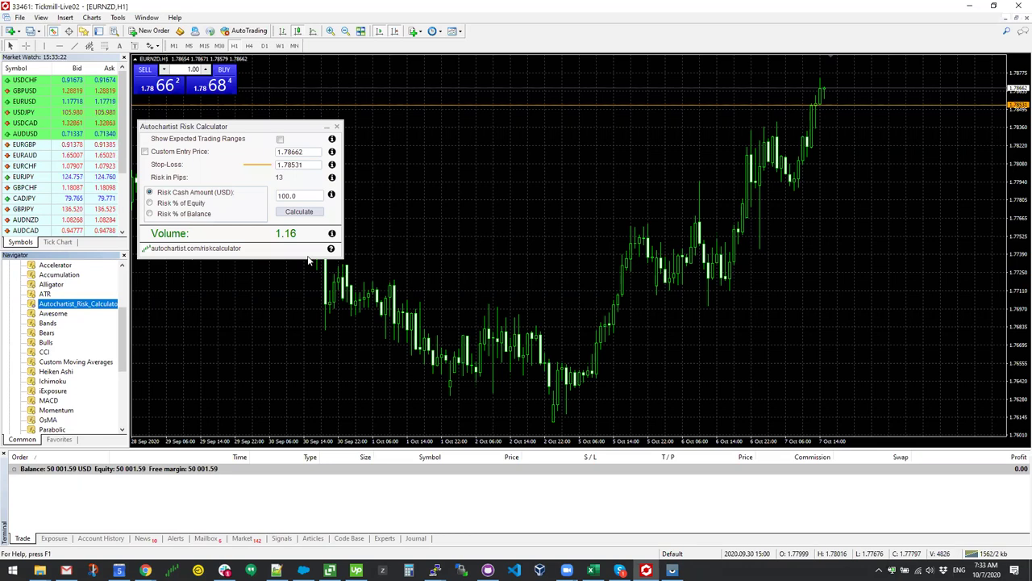
Move the Risk Calculator's stop-loss line on the EURNZD chart down to about 1.77918
left_click_drag(1007, 188, 1016, 284)
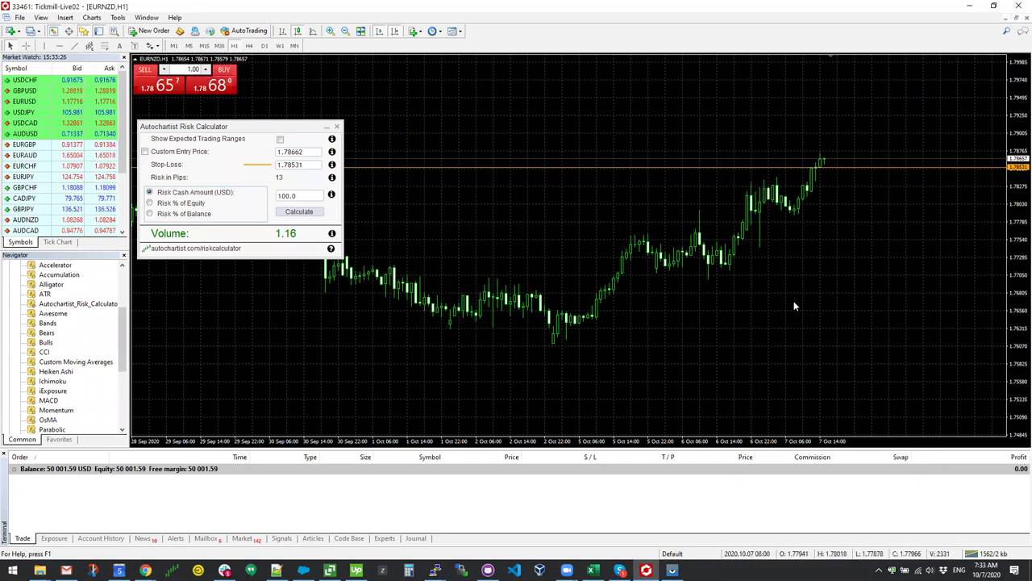
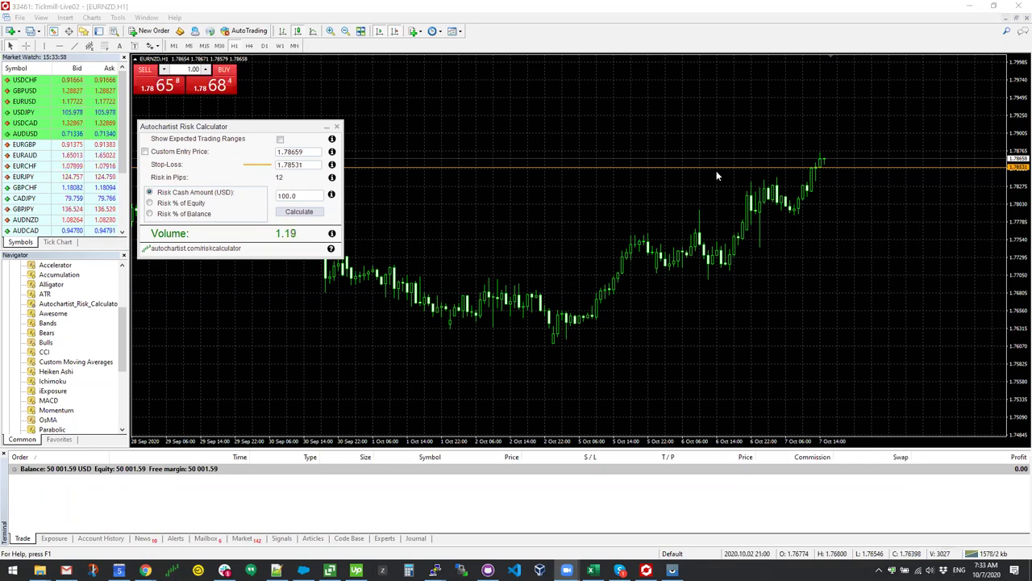
left_click(749, 166)
left_click_drag(755, 208, 756, 211)
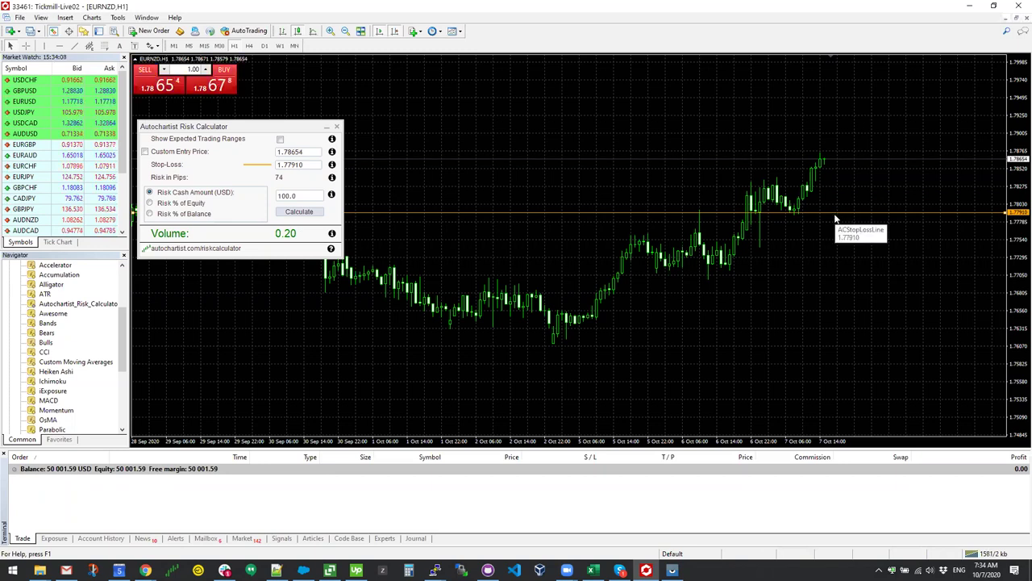
mouse_move(876, 216)
left_mouse_down()
mouse_move(876, 282)
mouse_move(871, 217)
left_mouse_up()
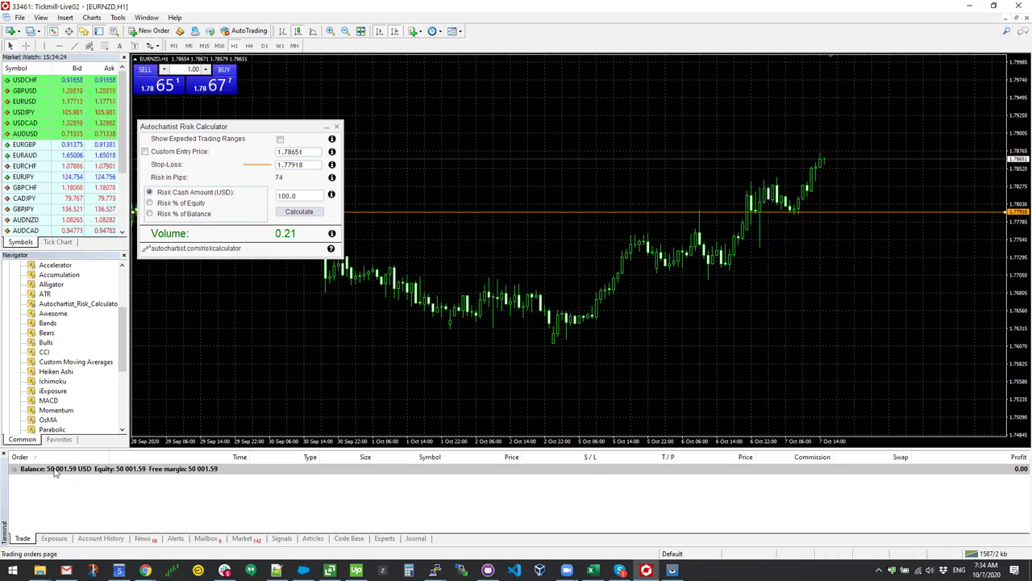
Set the EURNZD risk cash amount to 1000 USD and calculate the trade volume
double_click(299, 195)
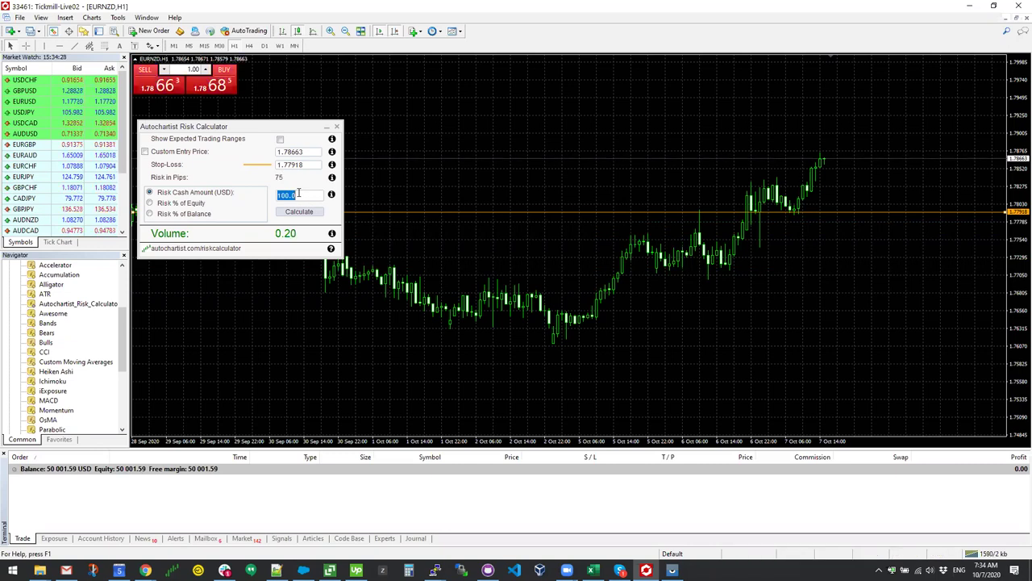
type("1000")
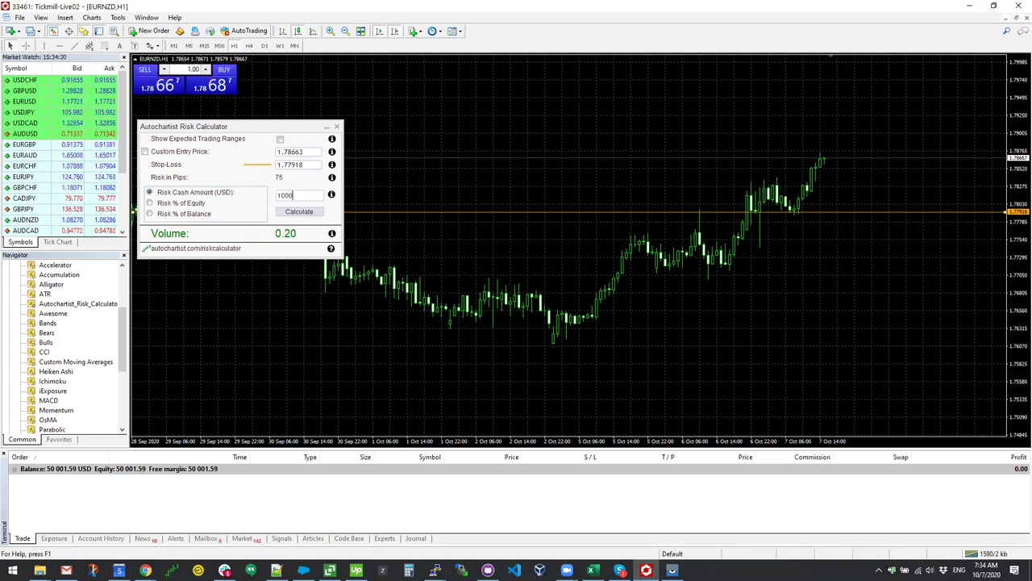
left_click(315, 215)
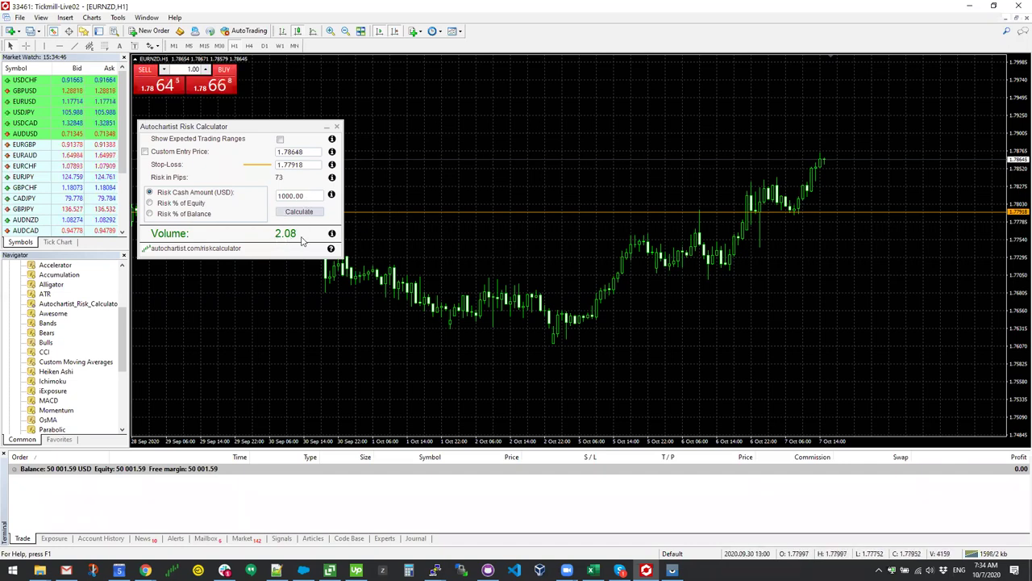
Buy 2.08 lots of EURNZD at market with the calculator's stop loss of 1.77918
left_click(145, 31)
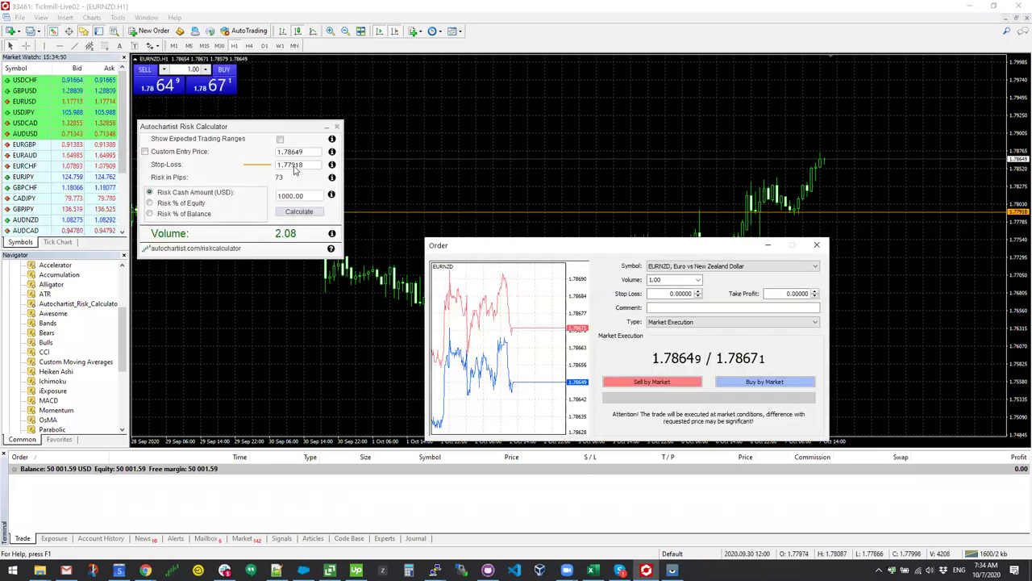
double_click(311, 167)
key("ctrl+c")
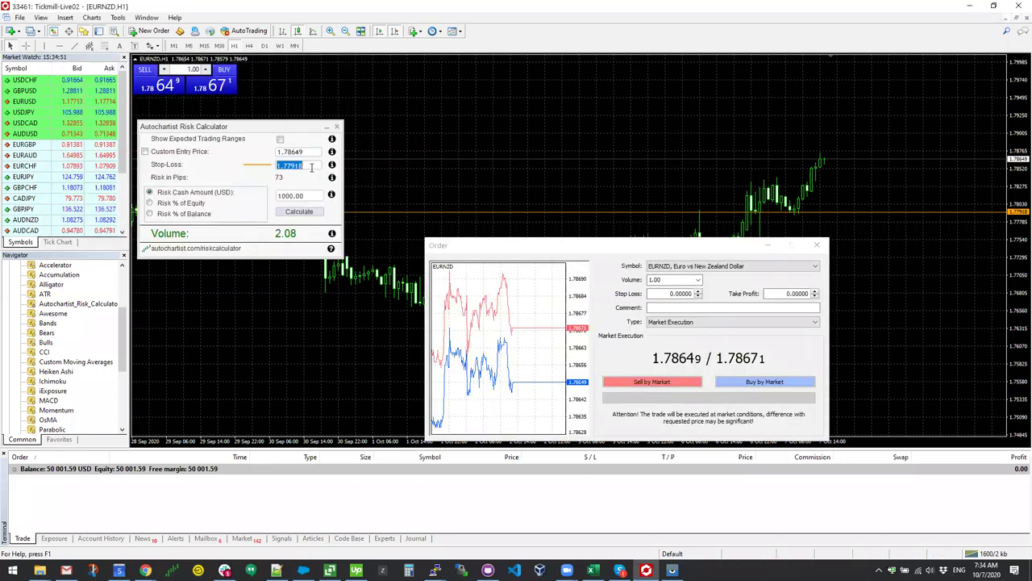
double_click(663, 294)
key("ctrl+v")
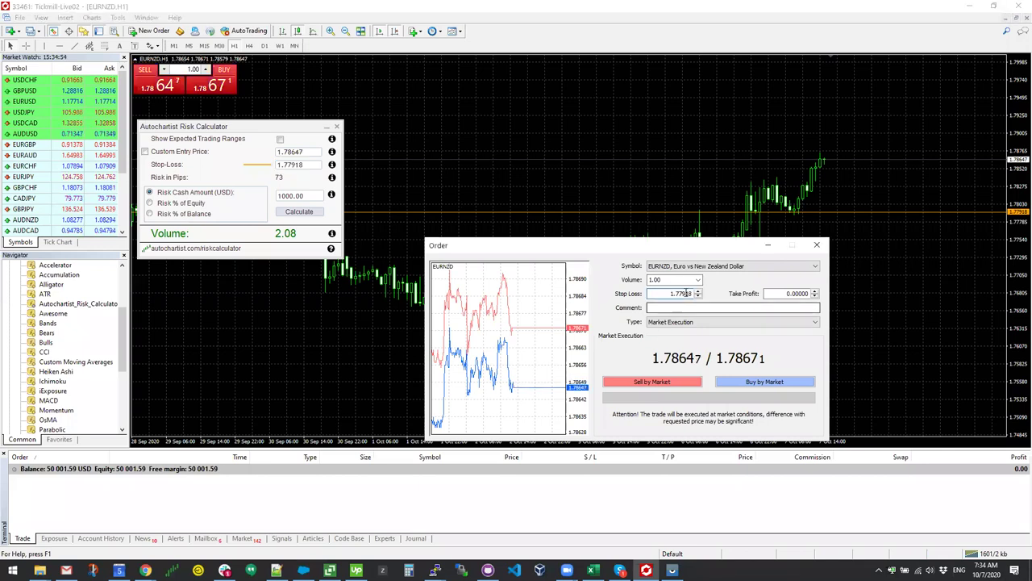
double_click(685, 280)
type("2.08")
left_click(765, 381)
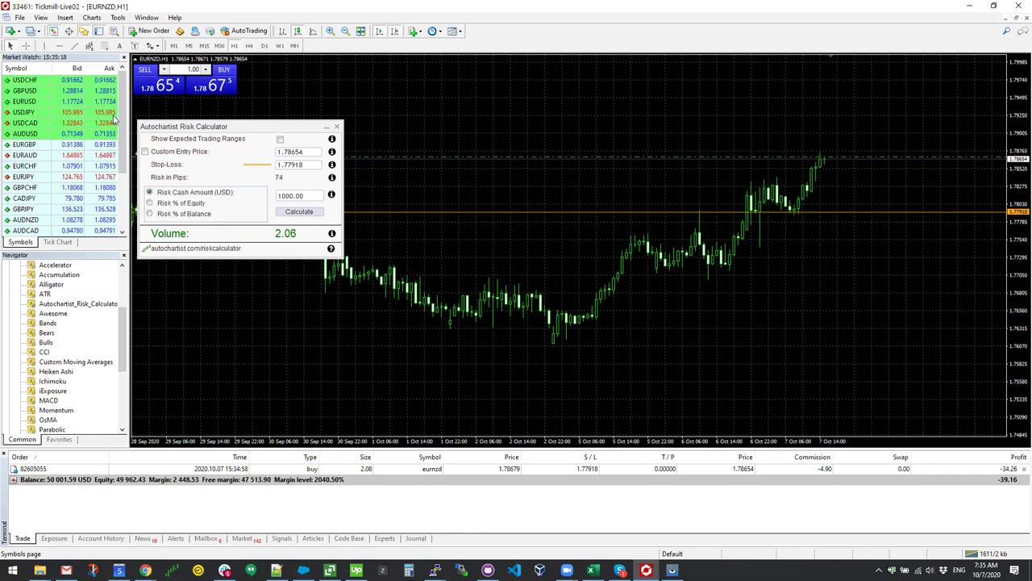
Show USDJPY on the chart and move the Risk Calculator's stop-loss line to about 105.565
mouse_move(121, 117)
left_mouse_down()
mouse_move(129, 169)
mouse_move(122, 100)
left_mouse_up()
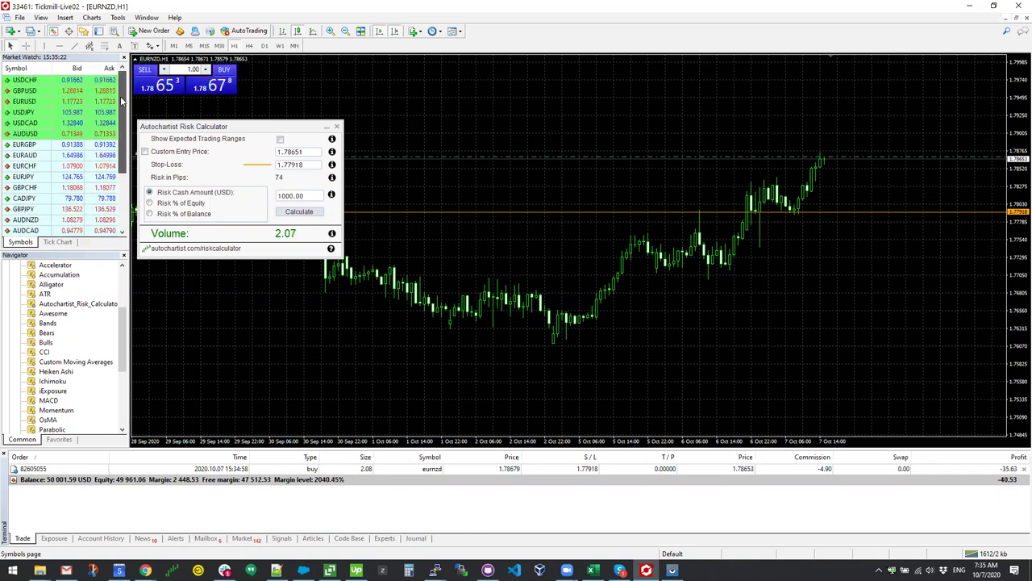
left_click_drag(29, 115, 549, 116)
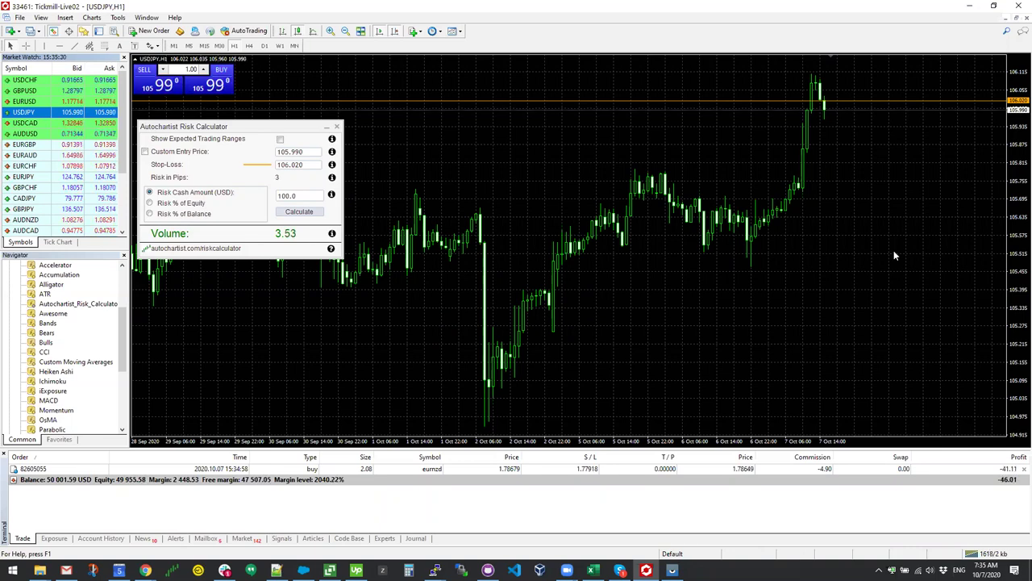
left_click_drag(1018, 142, 1018, 171)
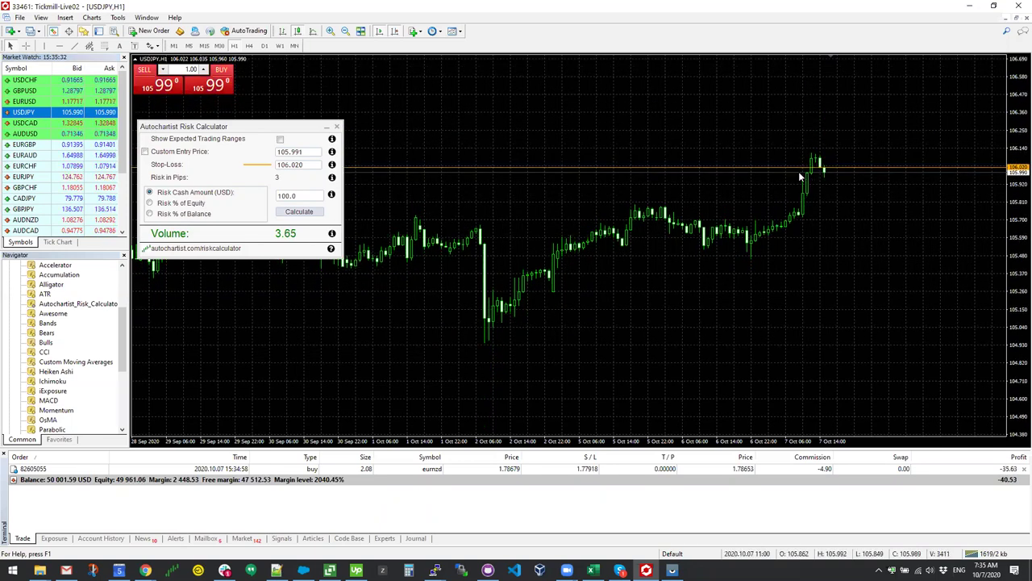
left_click_drag(789, 171, 794, 161)
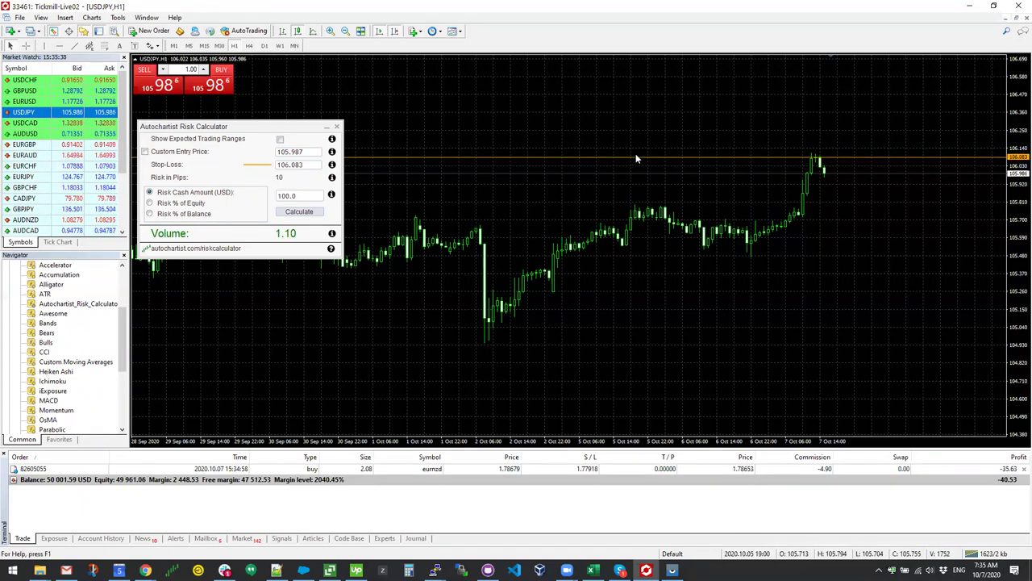
left_click_drag(636, 158, 659, 241)
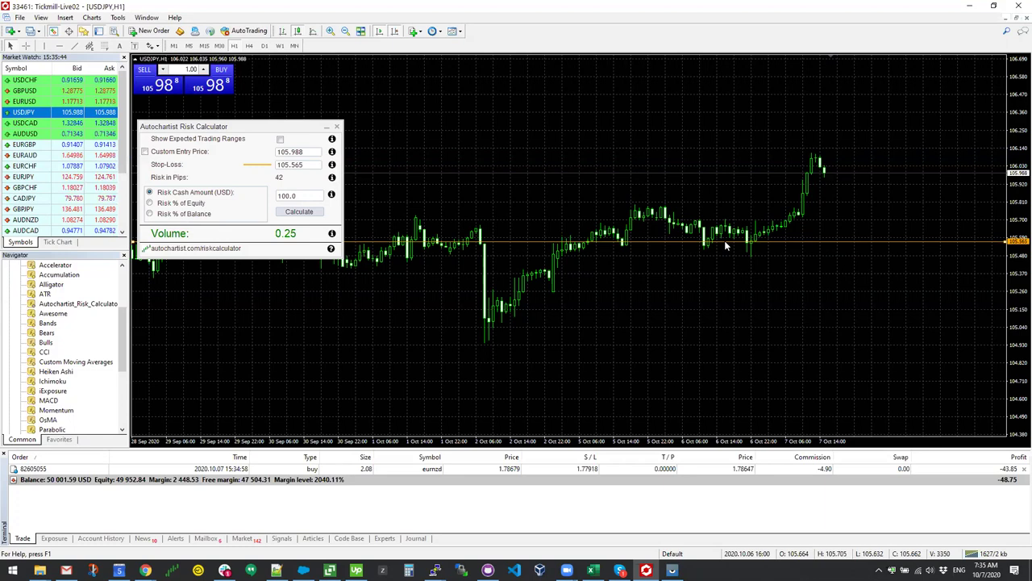
Set the USDJPY risk cash amount to 1000 USD and calculate the trade volume
left_click(299, 197)
type("2")
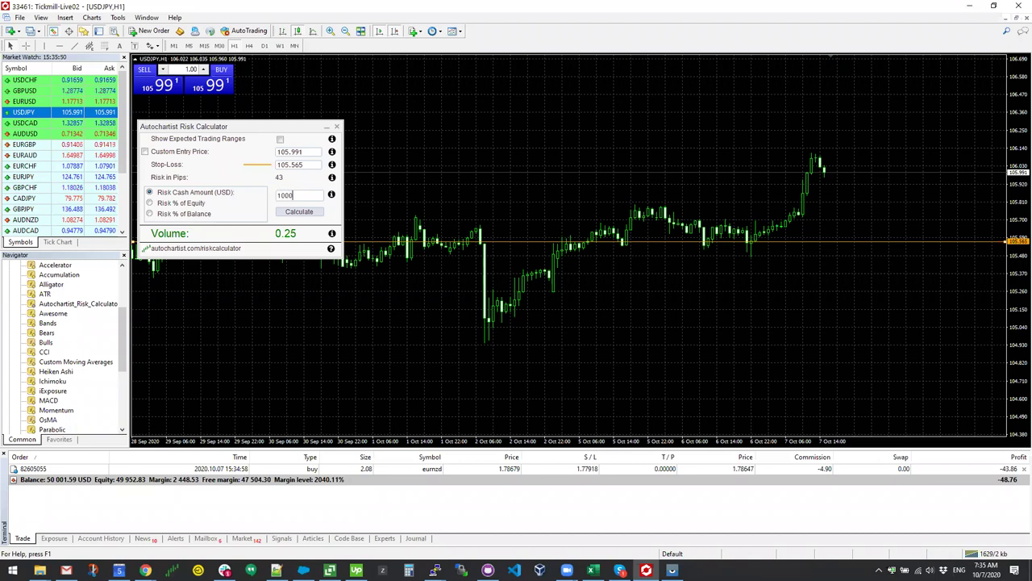
left_click(307, 213)
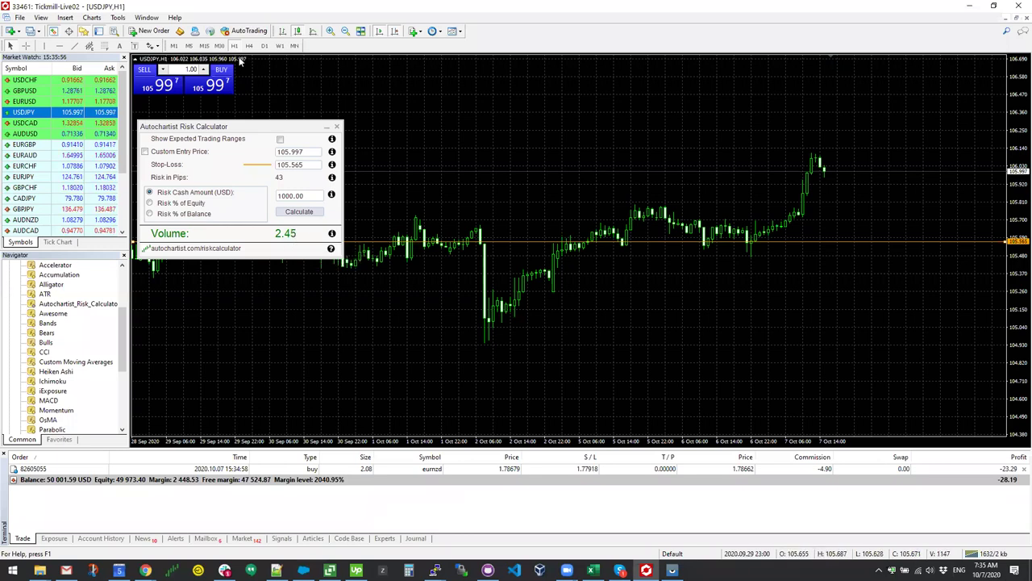
Switch the USDJPY chart to the daily timeframe, move the stop-loss line to about 105.244, and recalculate the volume
left_click(265, 45)
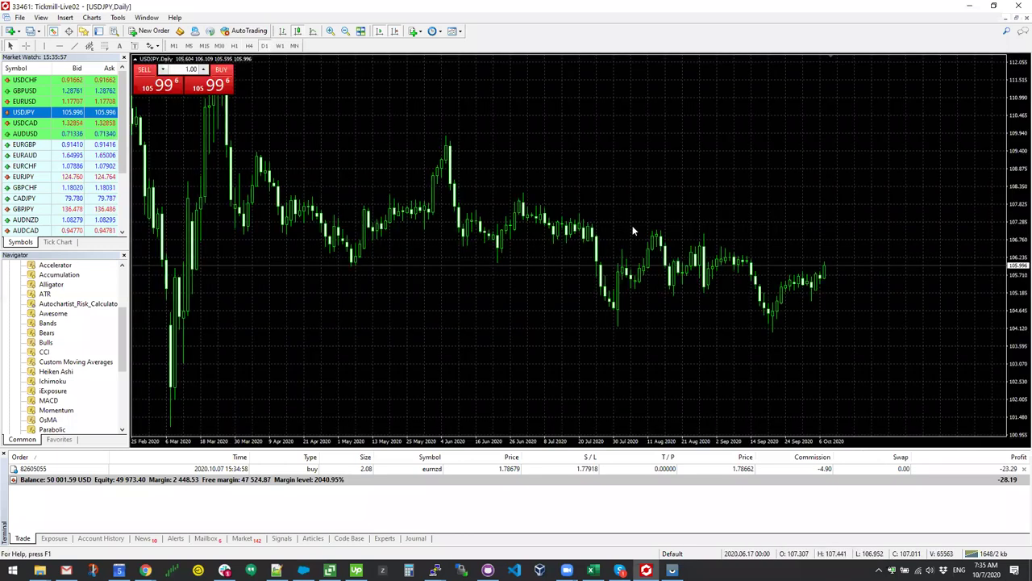
left_click_drag(727, 279, 726, 289)
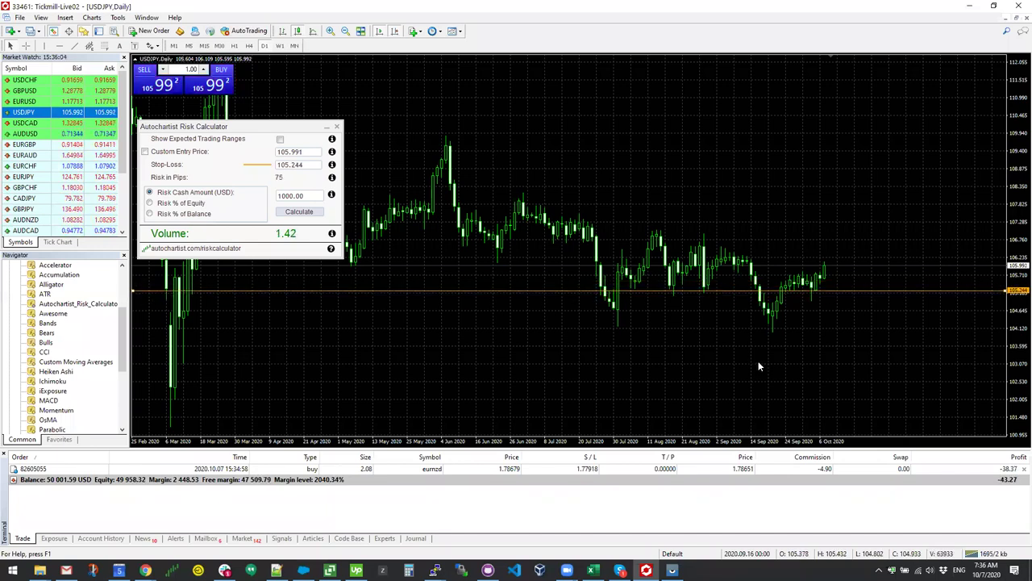
left_click(300, 212)
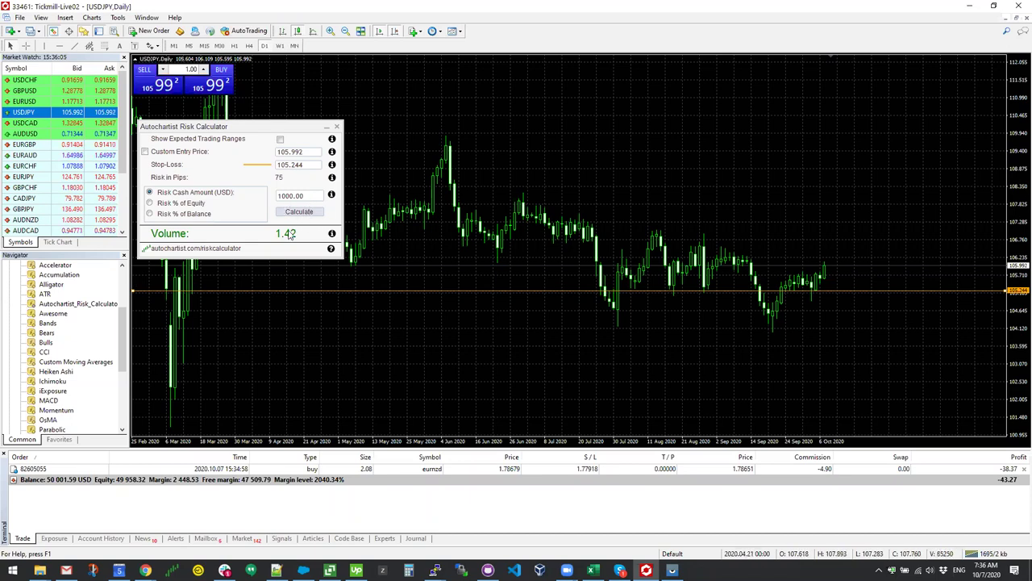
Buy 1.42 lots of USDJPY at market with the calculator's stop loss of 105.244
left_click(153, 31)
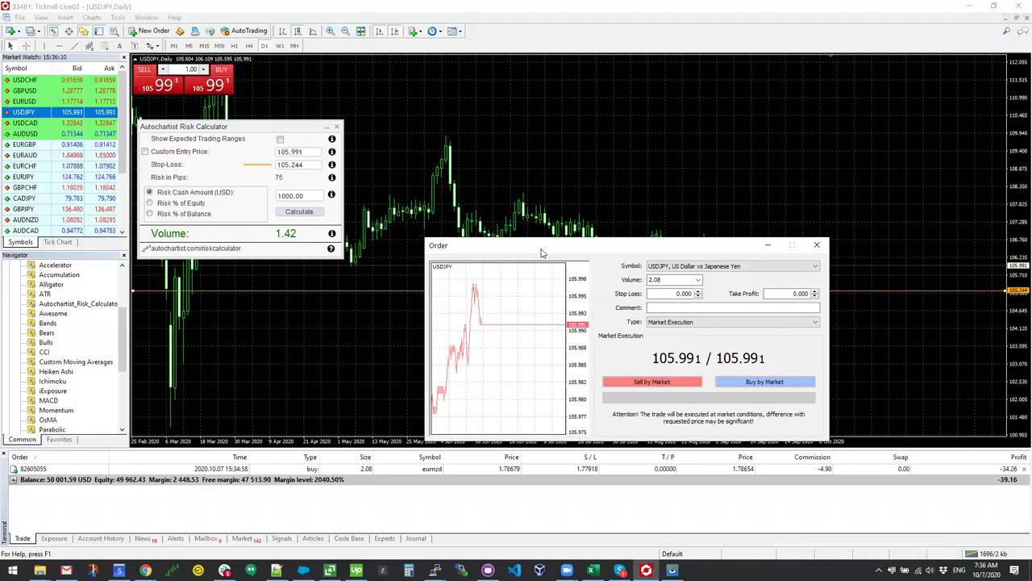
left_click_drag(500, 245, 427, 276)
double_click(595, 310)
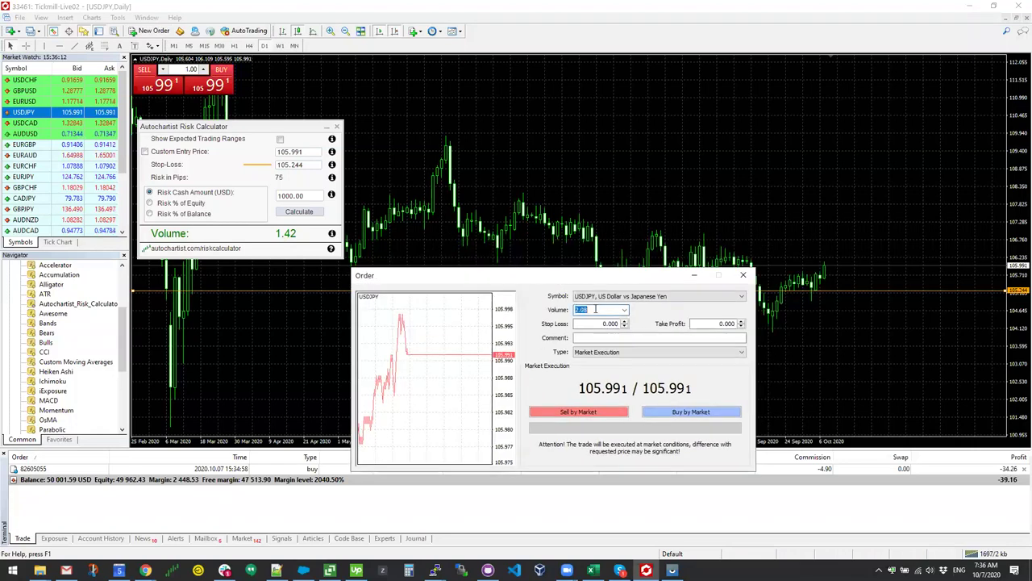
type("1.42")
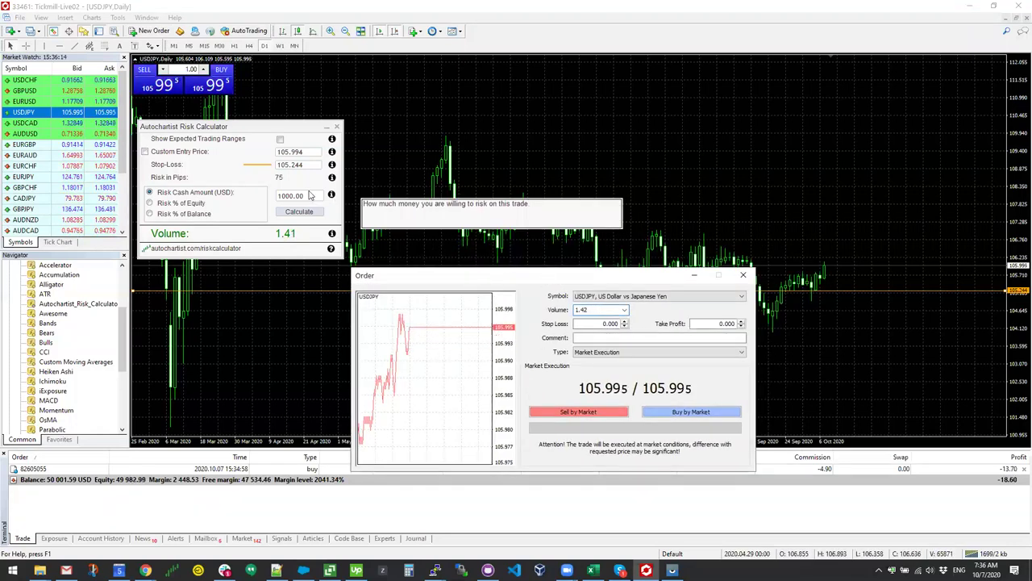
double_click(309, 166)
key("ctrl+c")
double_click(609, 324)
key("ctrl+v")
left_click(686, 413)
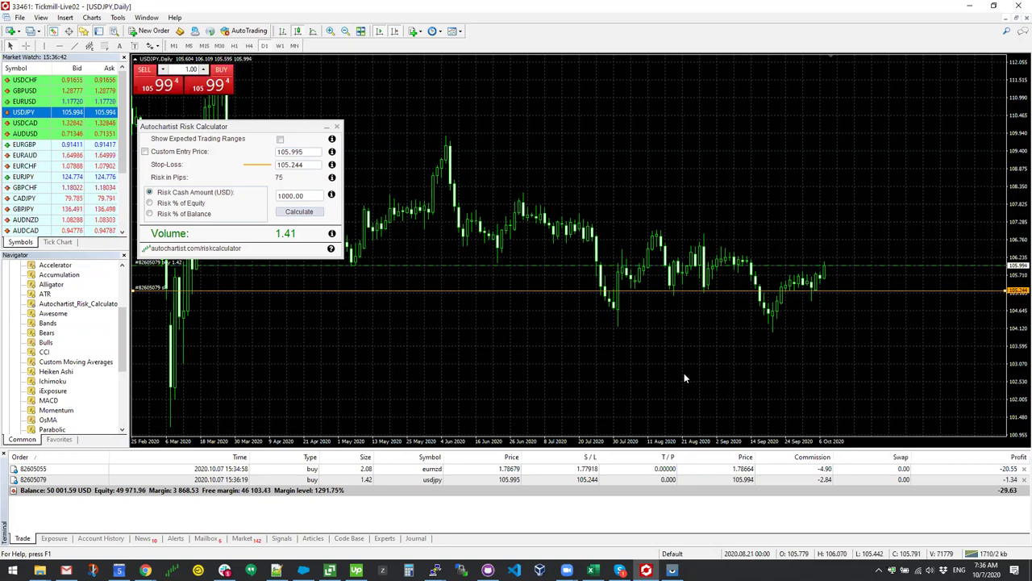
Move the open USDJPY order's stop loss to about 105.187 on the chart and enable the Risk Calculator's custom entry price
double_click(726, 290)
key("Escape")
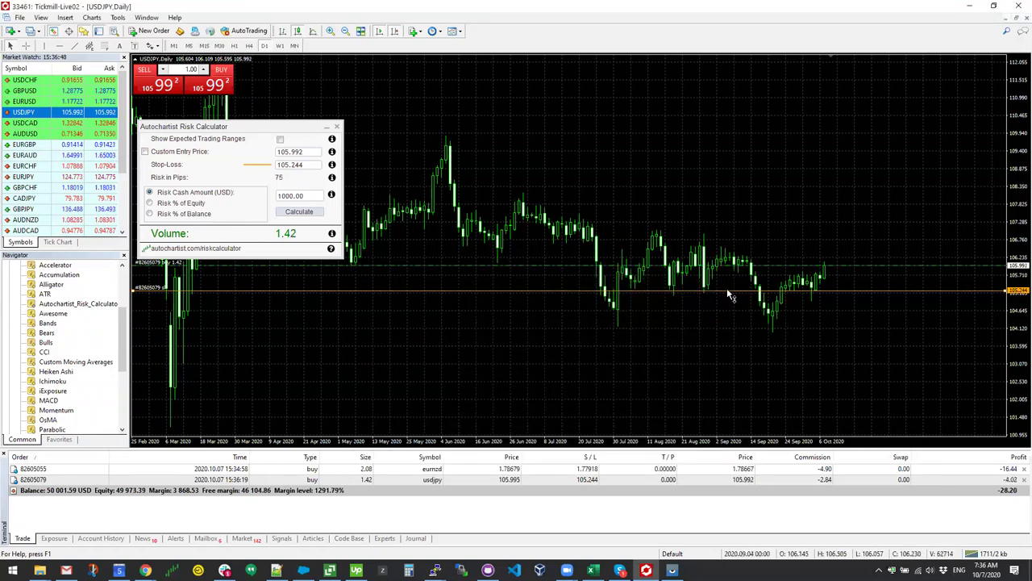
mouse_move(726, 290)
left_mouse_down()
mouse_move(728, 308)
mouse_move(731, 293)
left_mouse_up()
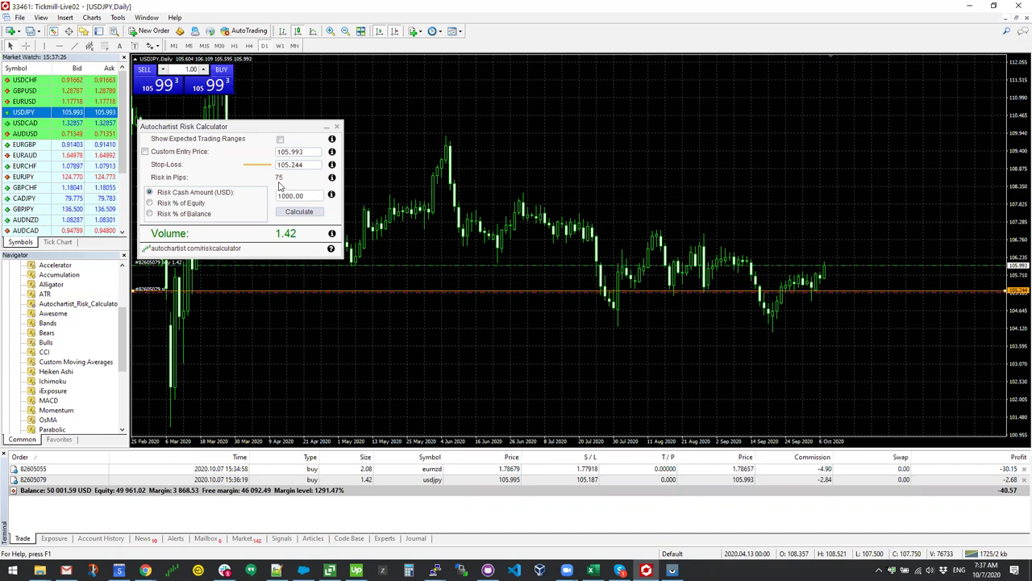
left_click(145, 151)
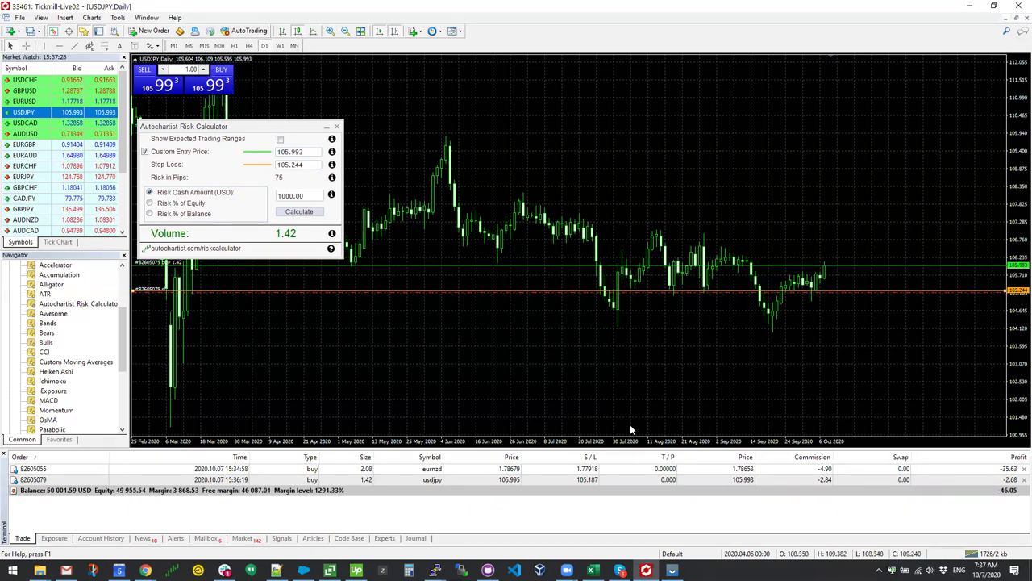
Close the open EURNZD and USDJPY buy orders
right_click(731, 469)
left_click(758, 356)
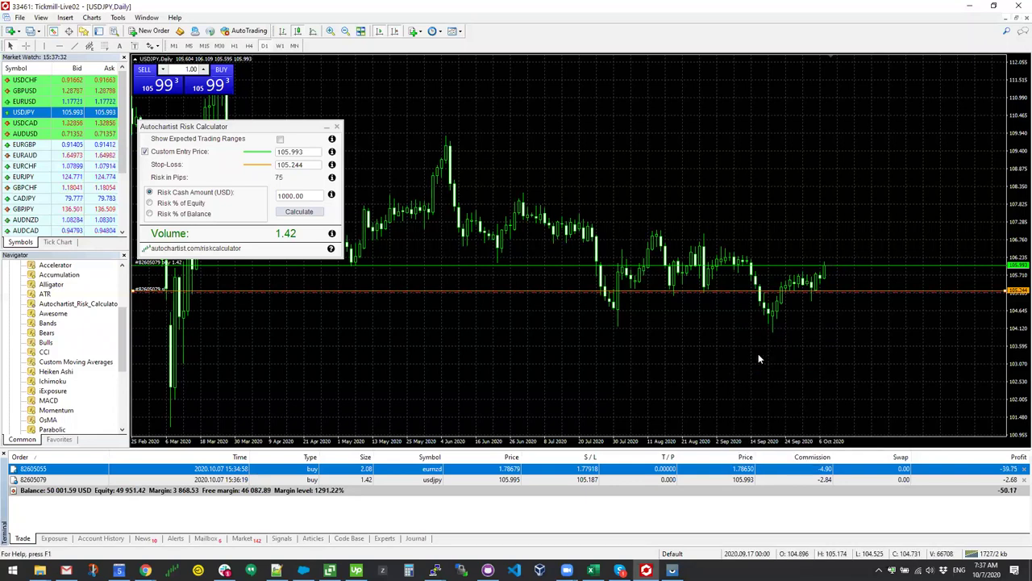
right_click(765, 469)
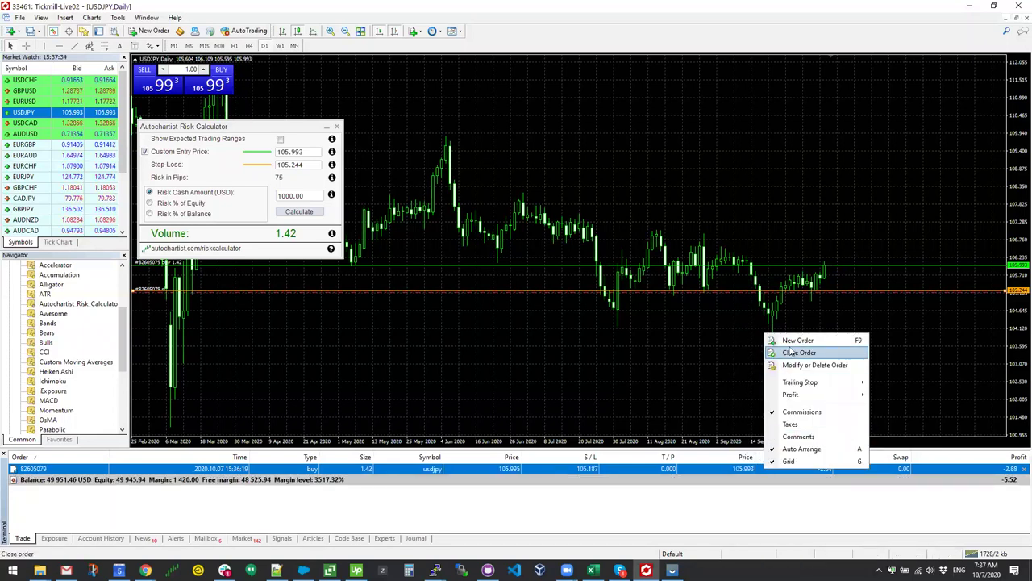
left_click(794, 353)
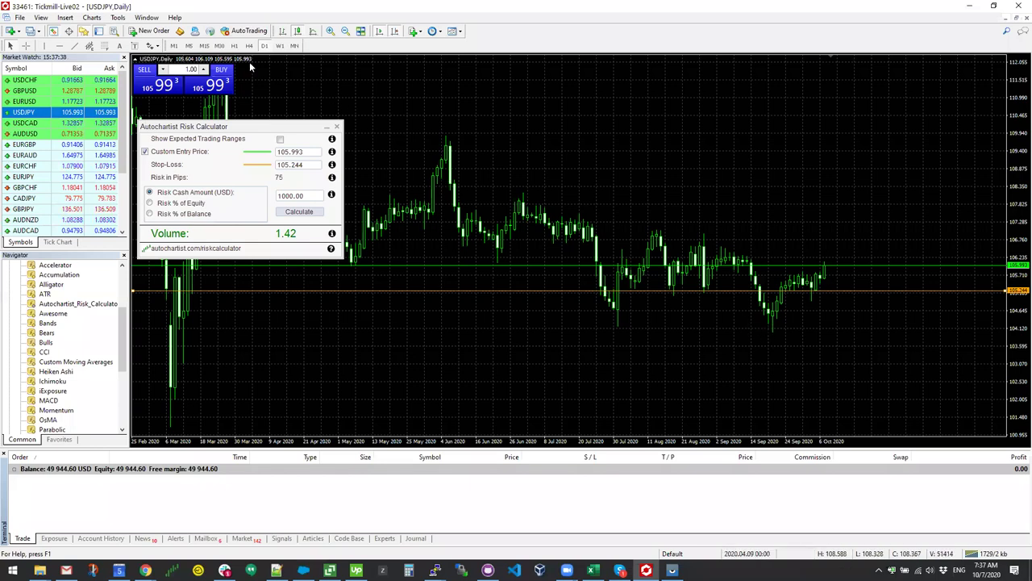
Switch the USDJPY chart to the hourly timeframe and move the entry line to about 106.110 and the stop-loss line to about 105.801
key("ctrl+F6")
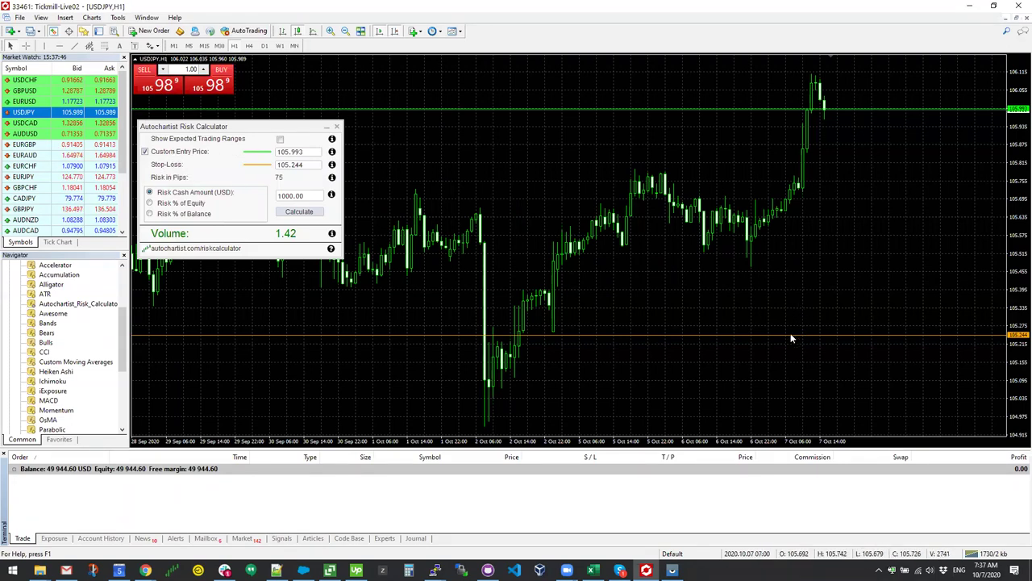
left_click_drag(791, 335, 890, 201)
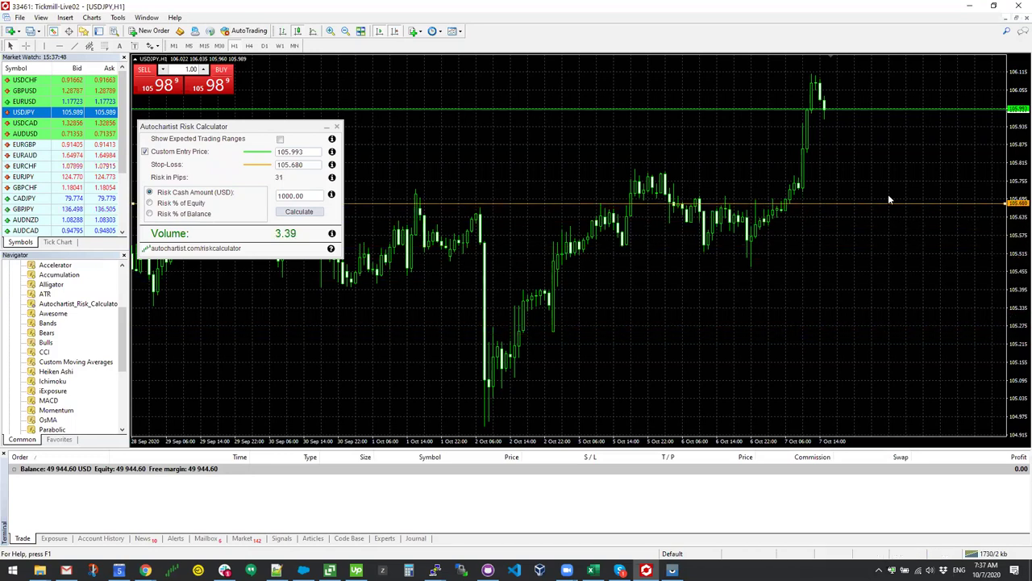
left_click_drag(1018, 185, 830, 212)
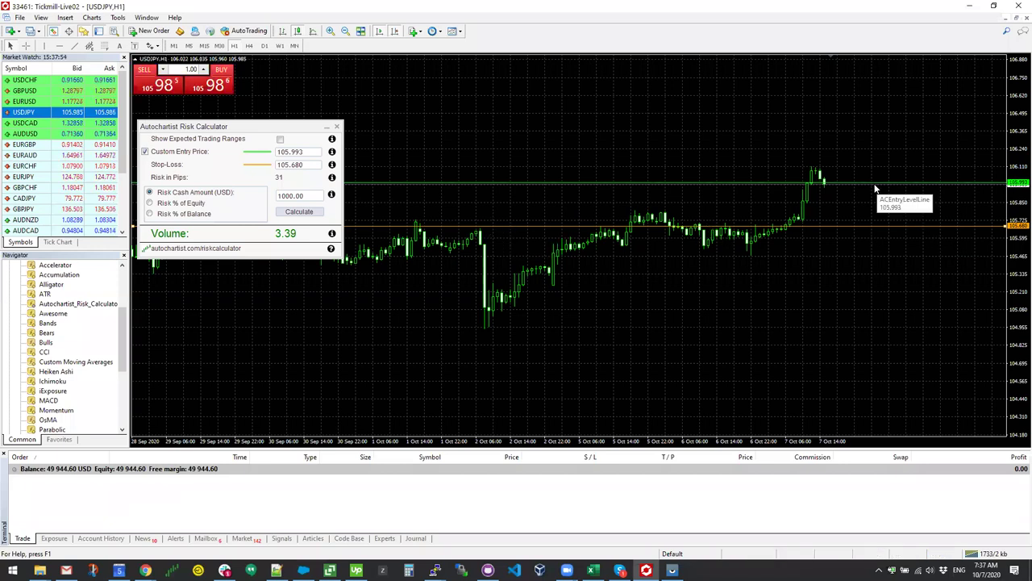
mouse_move(875, 181)
left_mouse_down()
mouse_move(889, 164)
mouse_move(884, 174)
left_mouse_up()
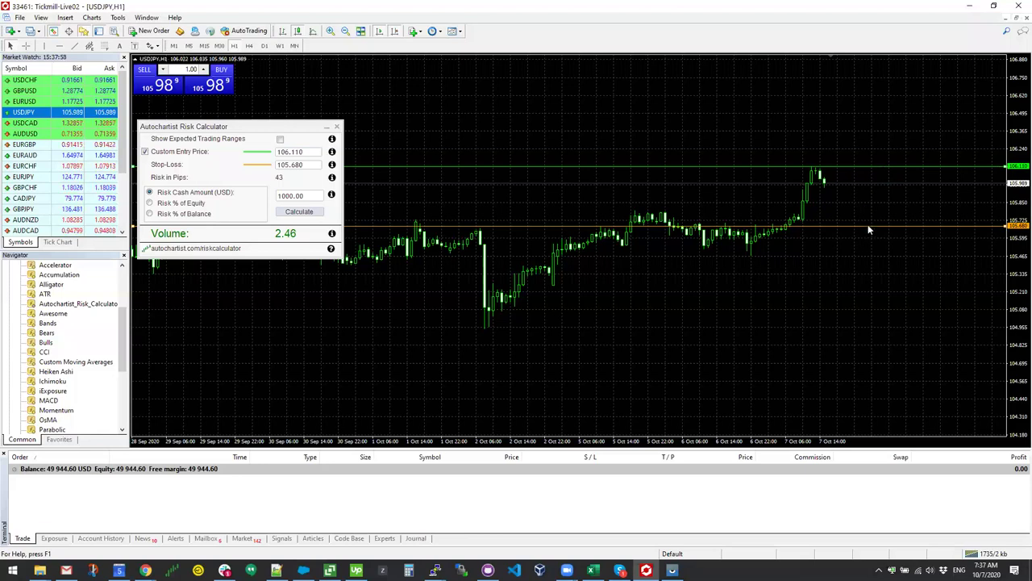
left_click_drag(868, 225, 878, 209)
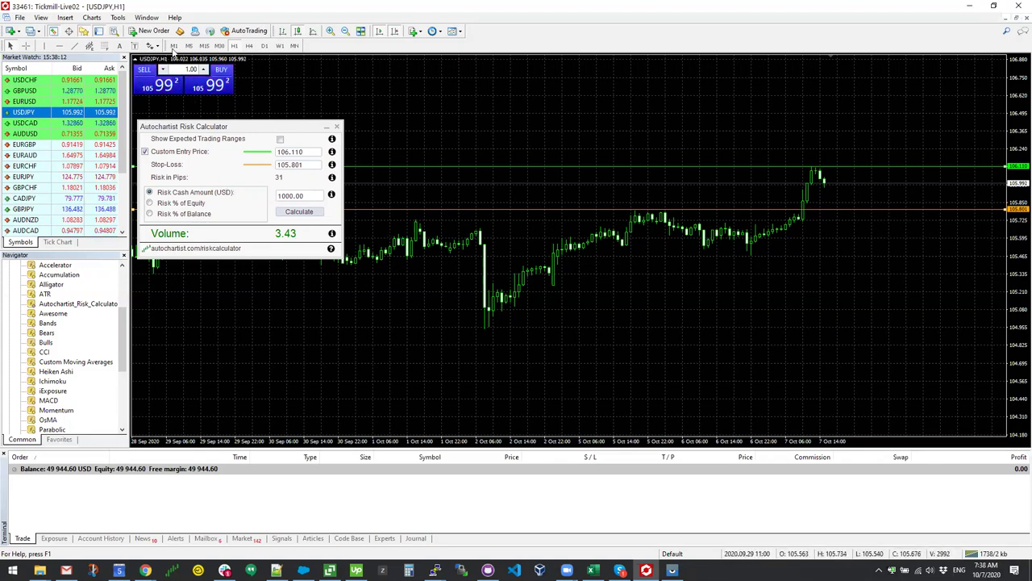
Start a new USDJPY pending order of type Buy Stop
left_click(148, 36)
left_click(645, 353)
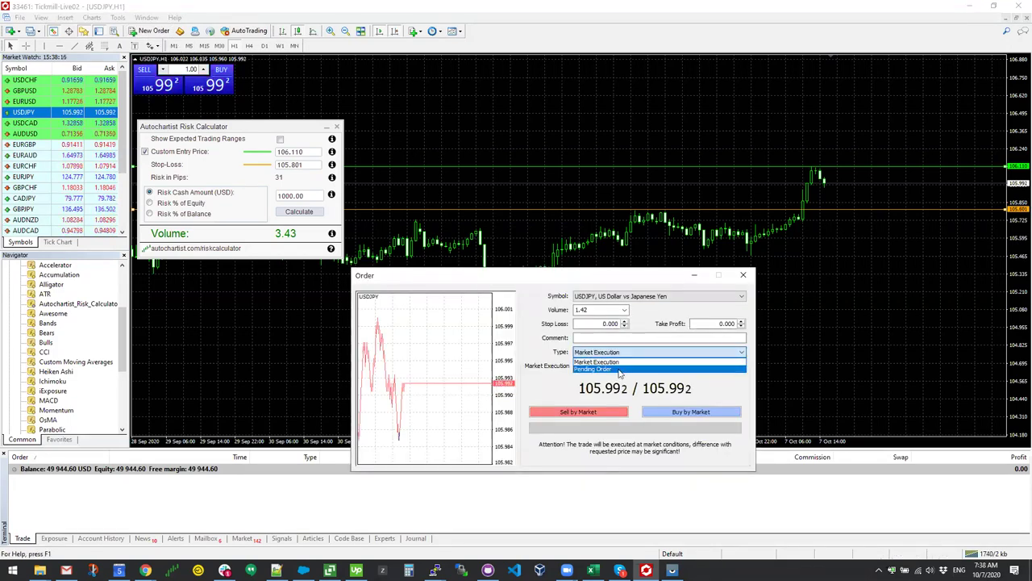
left_click(619, 370)
left_click(617, 380)
left_click(607, 405)
Set the pending order's stop loss to 105.801 and its price to 106.110, matching the Risk Calculator
double_click(598, 309)
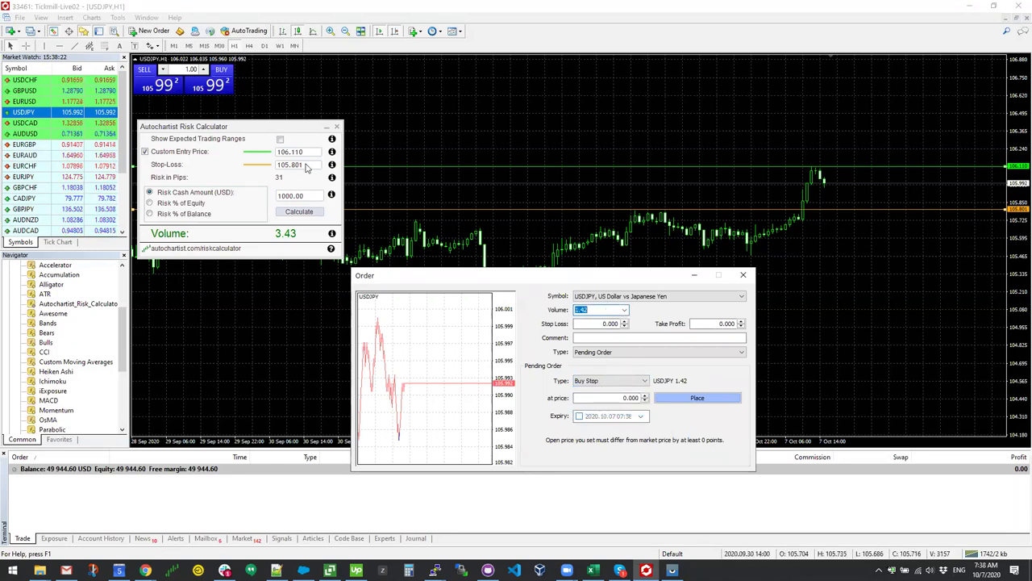
double_click(606, 324)
type("105.801")
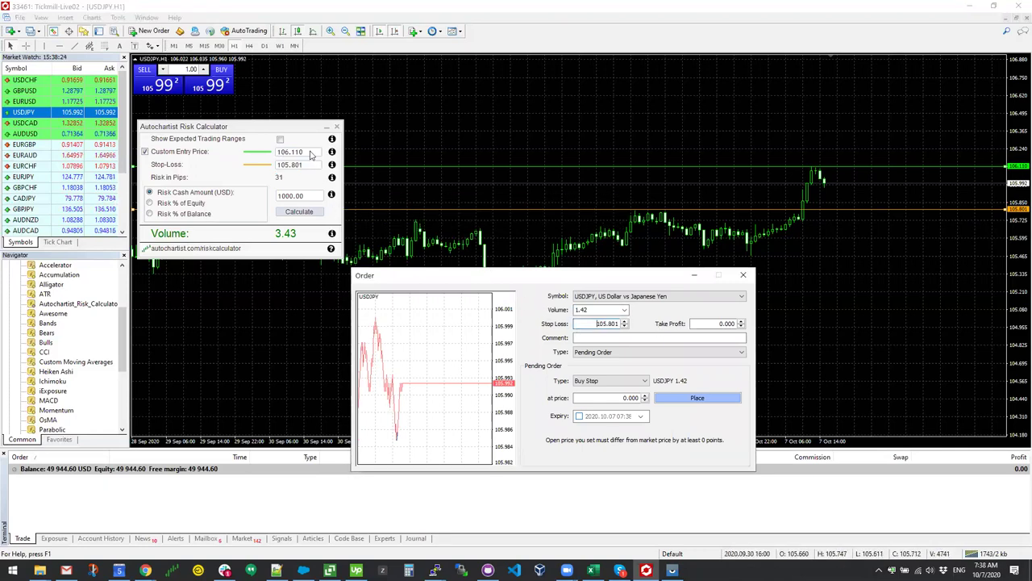
left_click(607, 397)
type("106.110")
Set the order volume to 3.43, copy the calculator's entry price of 106.110 into the order price, and place the buy stop
left_click(599, 310)
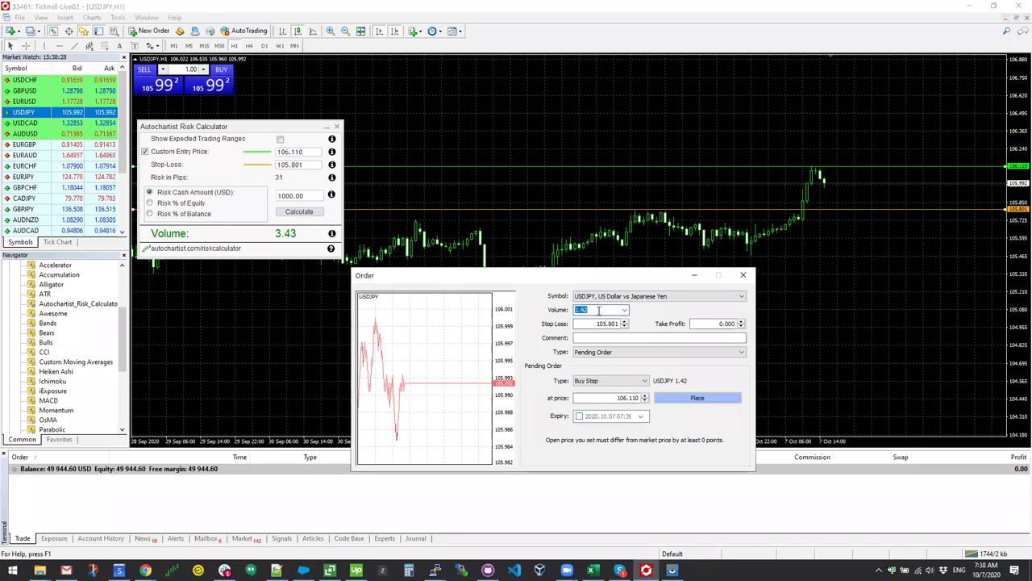
type("3.43")
key("Tab")
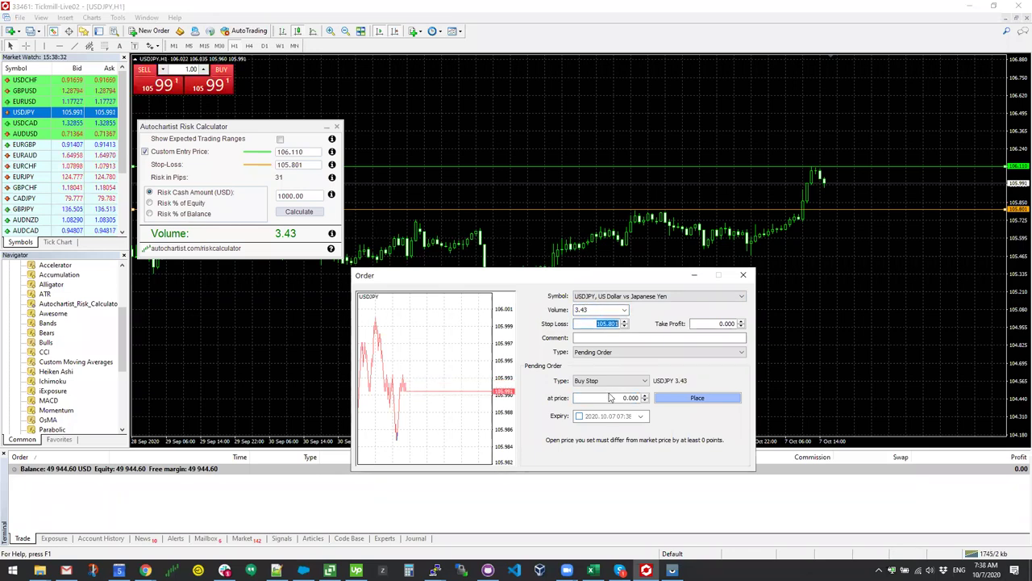
left_click(313, 171)
key("ctrl+c")
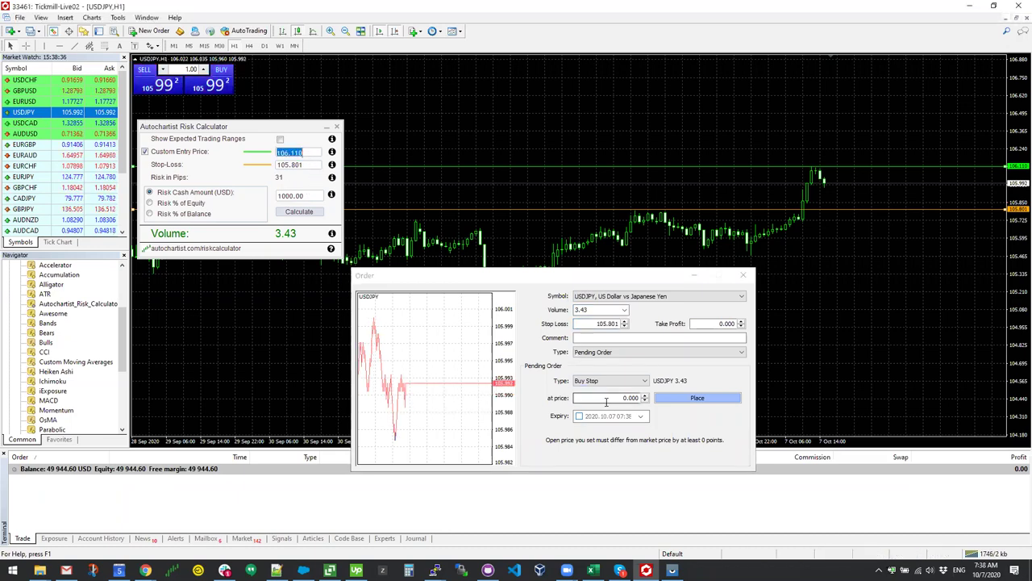
double_click(613, 398)
key("ctrl+v")
left_click(705, 400)
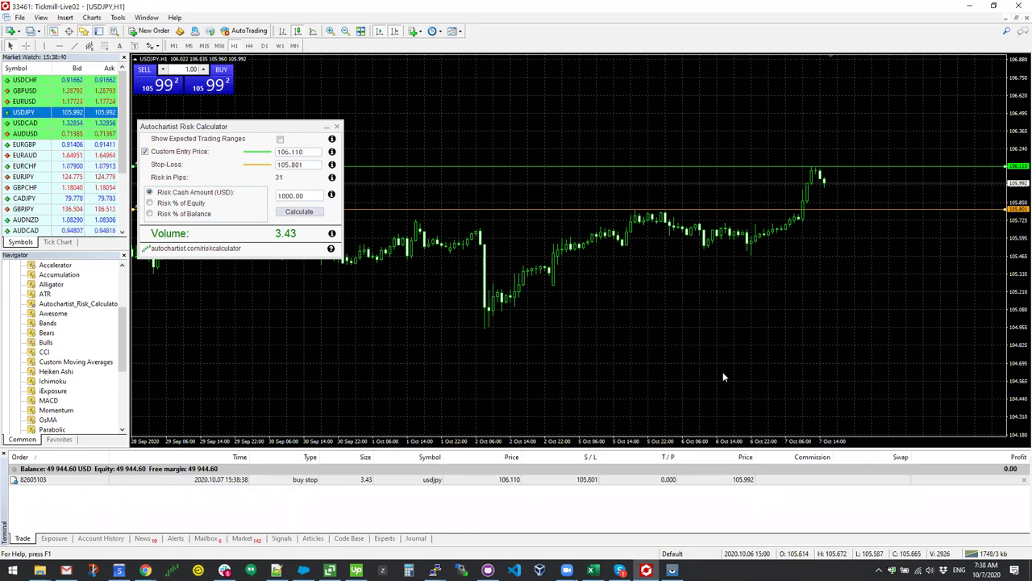
Turn off the Risk Calculator's custom entry price and delete the pending USDJPY buy stop order
double_click(302, 197)
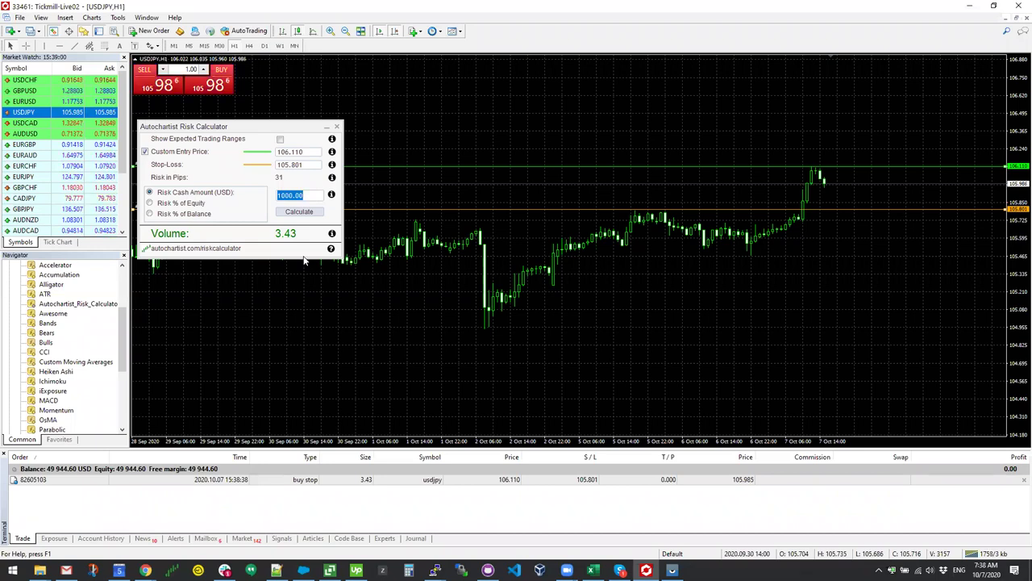
left_click(144, 152)
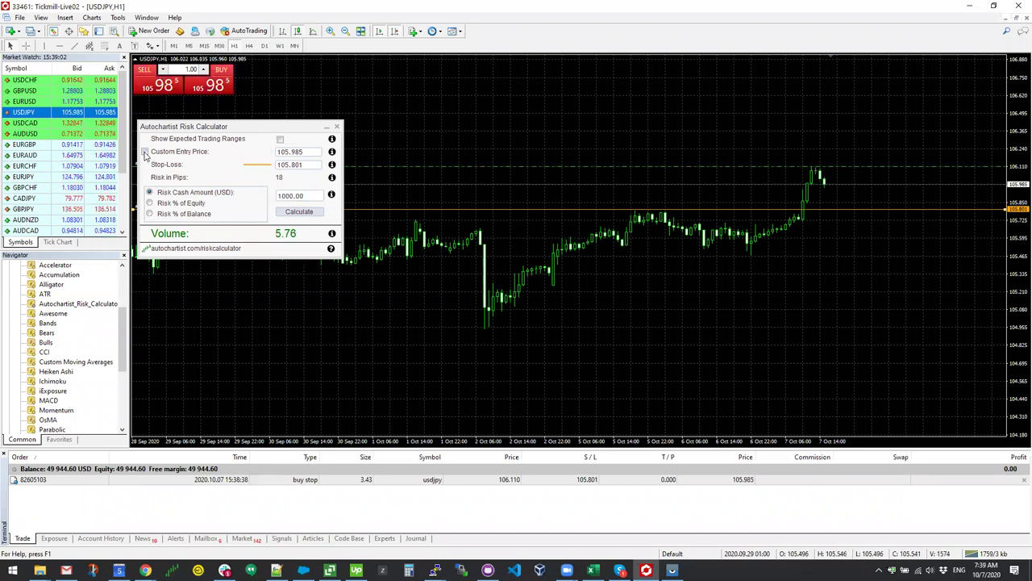
right_click(635, 471)
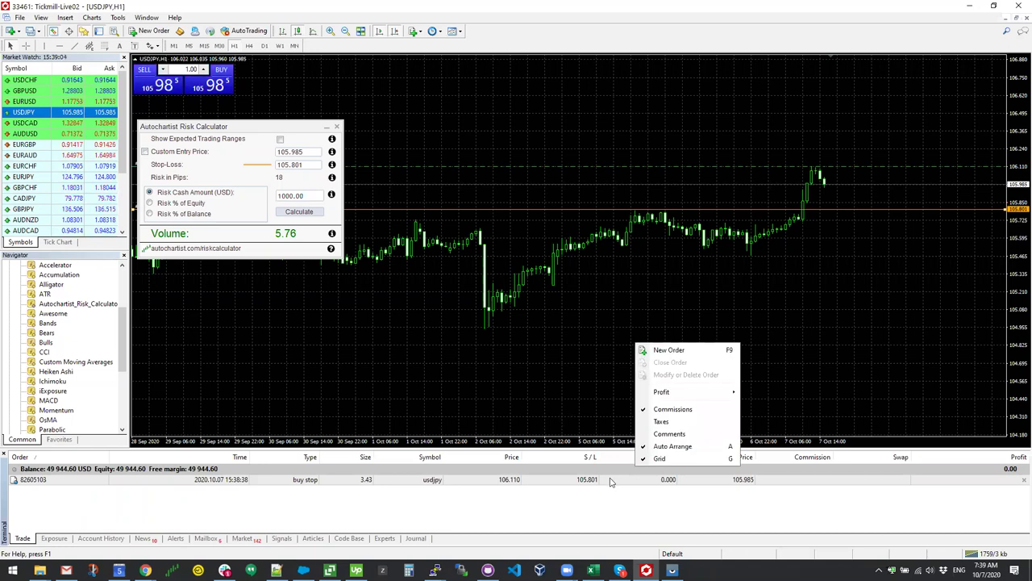
left_click(615, 480)
right_click(611, 479)
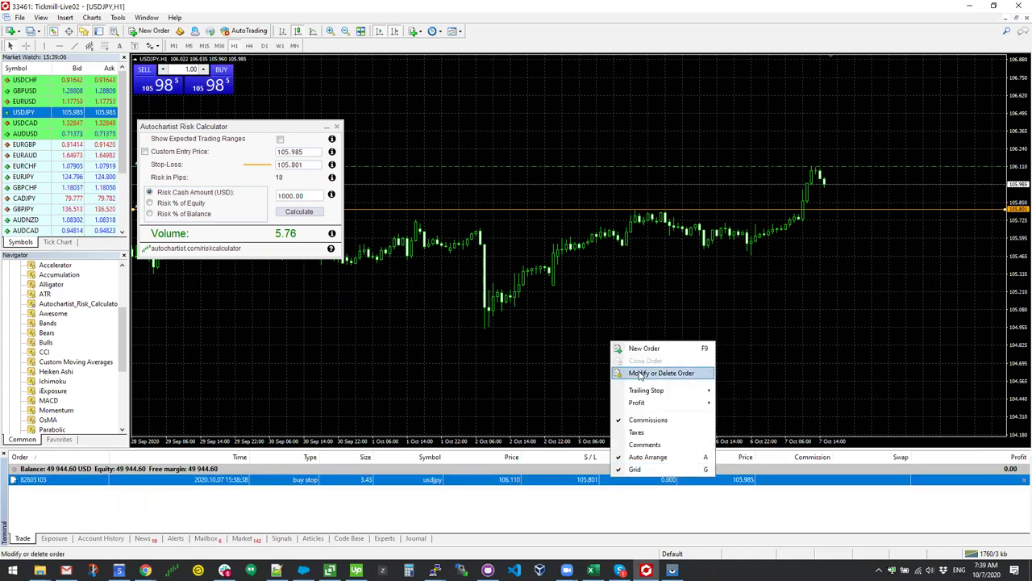
left_click(641, 376)
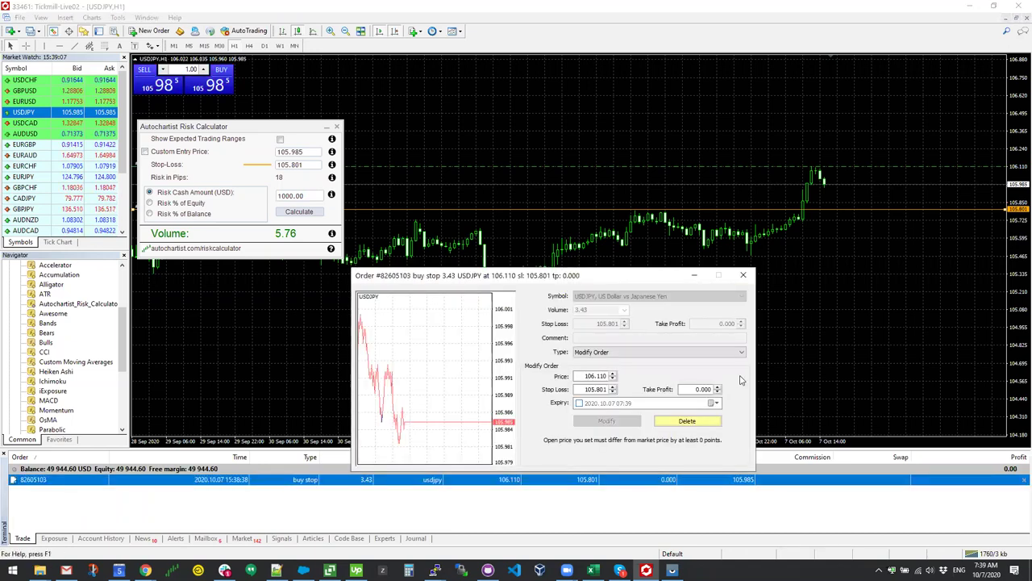
left_click(687, 420)
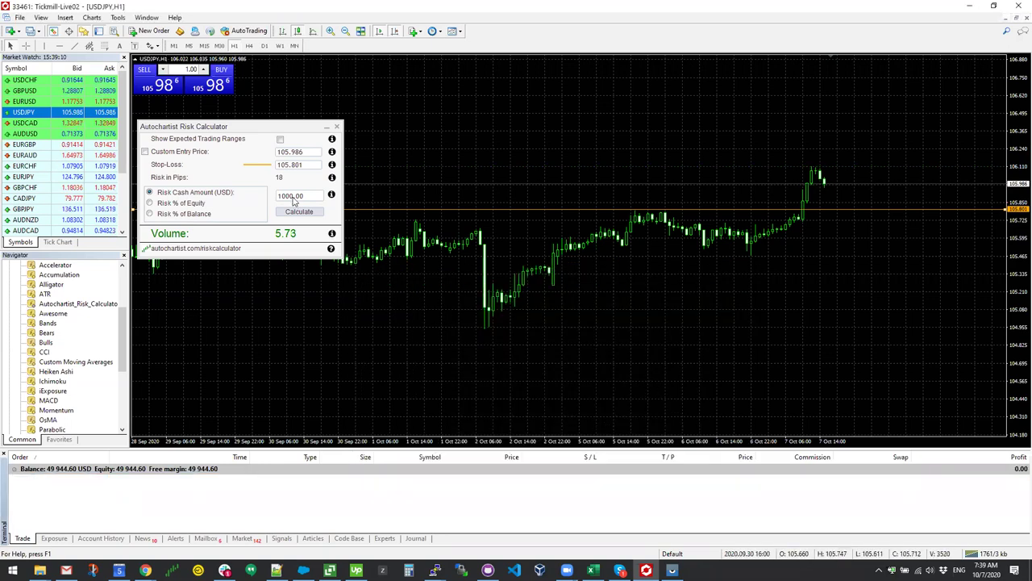
Show the expected trading ranges on the USDJPY chart and draw brackets joining the H1, H4 and D1 high and low levels
left_click(280, 140)
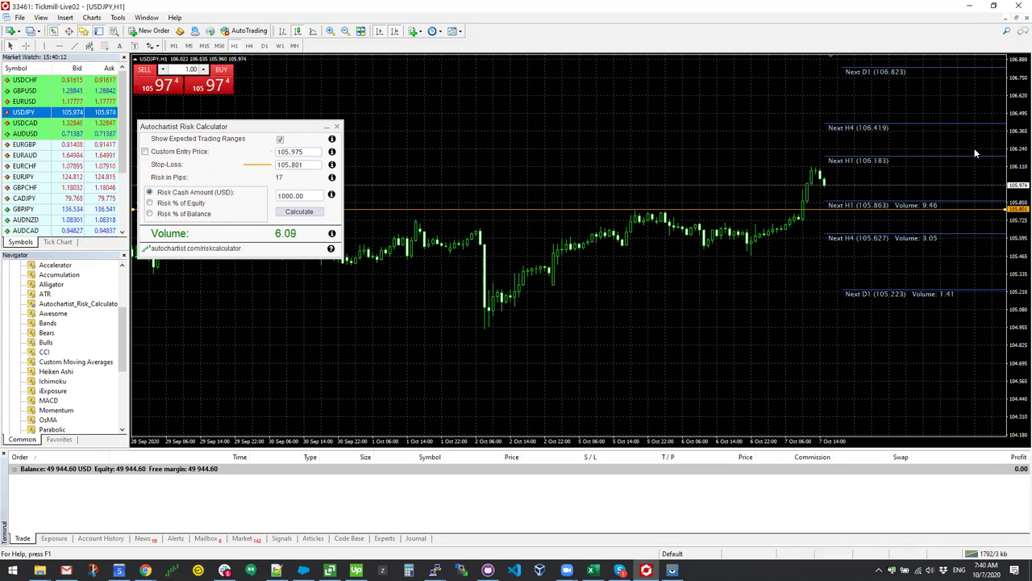
left_click_drag(1020, 190, 1020, 230)
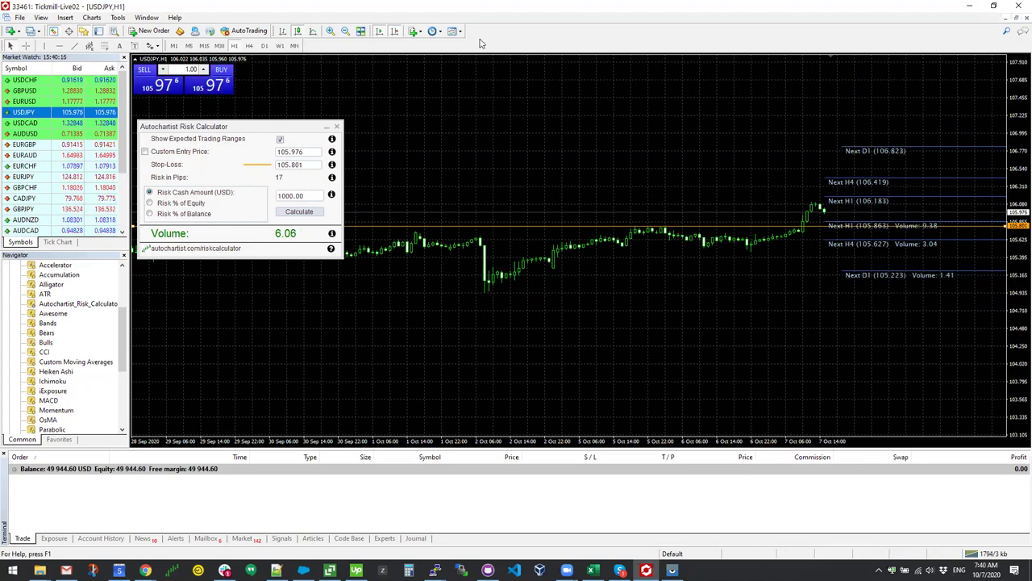
left_click_drag(905, 197, 891, 223)
left_click_drag(909, 181, 928, 240)
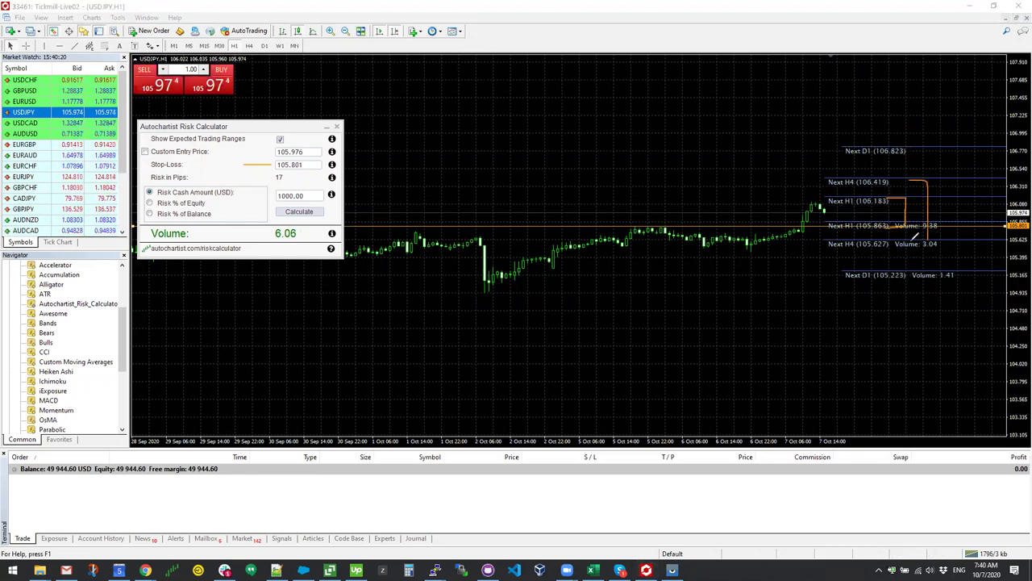
mouse_move(936, 150)
left_mouse_down()
mouse_move(960, 215)
mouse_move(960, 271)
left_mouse_up()
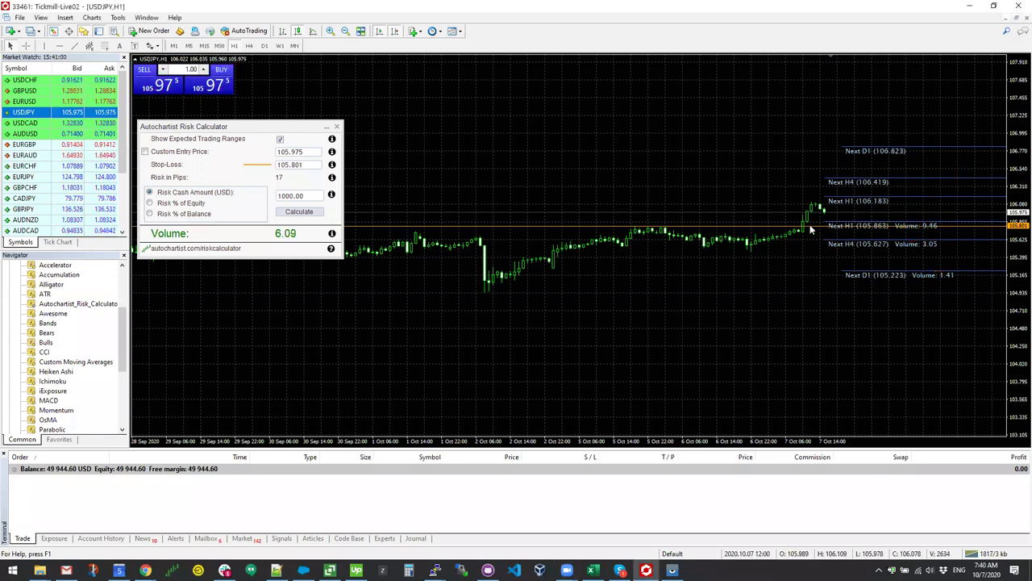
Move the stop-loss line above the current USDJPY price for a sell trade, ending at about 106.638
left_click_drag(813, 227, 823, 207)
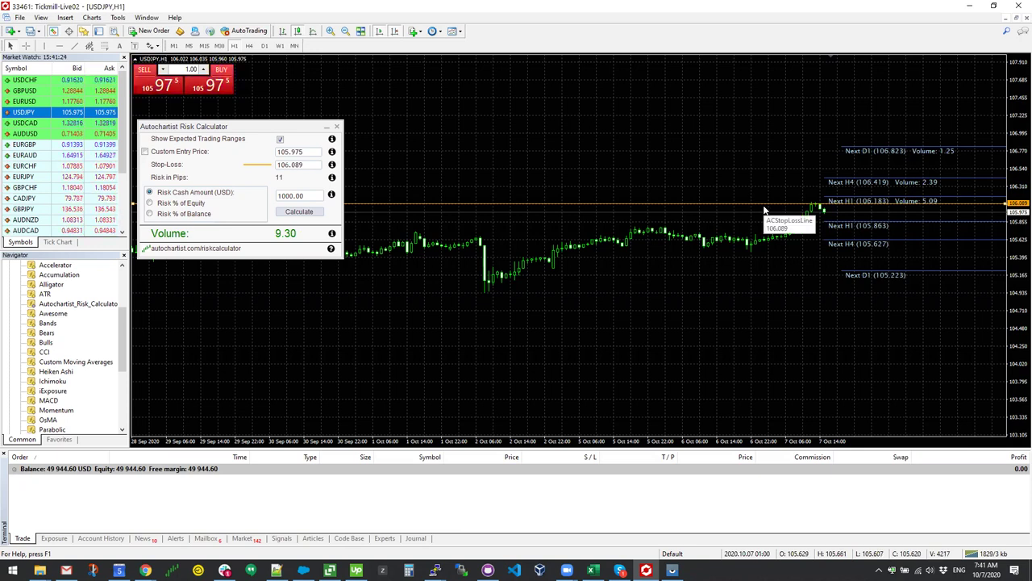
left_click_drag(765, 210, 808, 137)
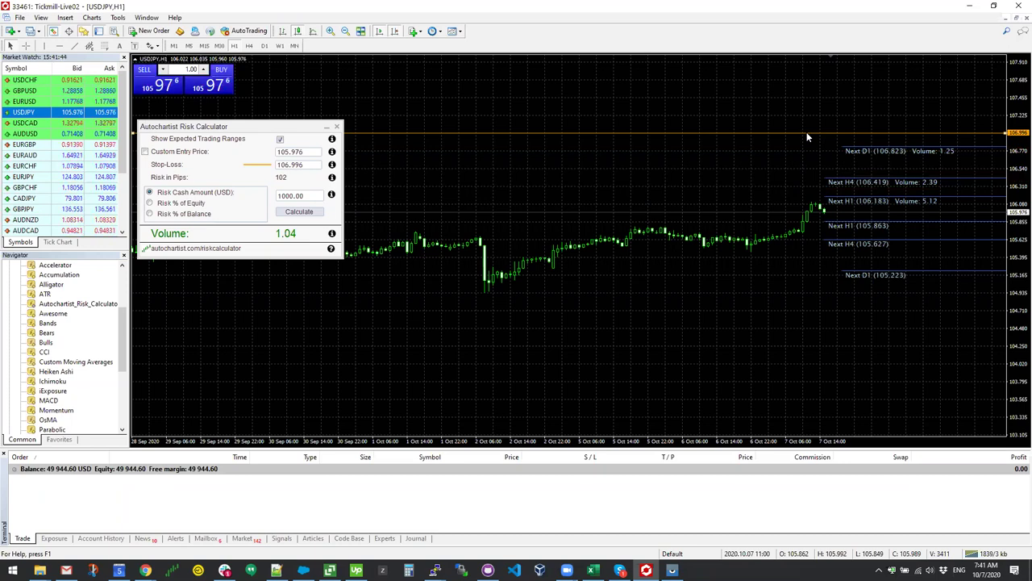
left_click_drag(1020, 298, 1021, 258)
left_click_drag(736, 101, 729, 135)
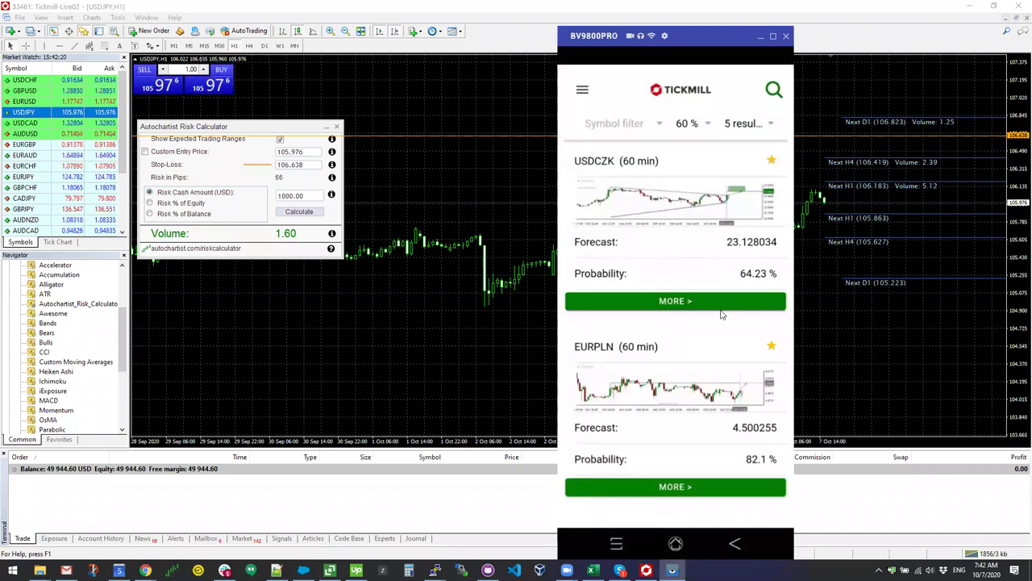
Switch to the mirrored Tickmill mobile app and examine the GBPAUD pattern details and its volatility analysis of expected price ranges
scroll(721, 314, "down", 4)
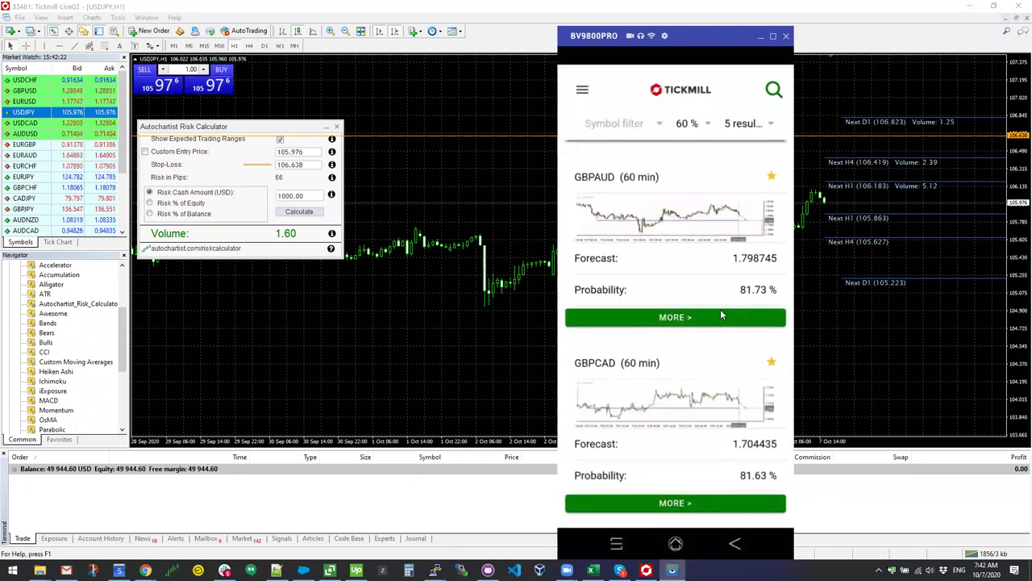
left_click(722, 316)
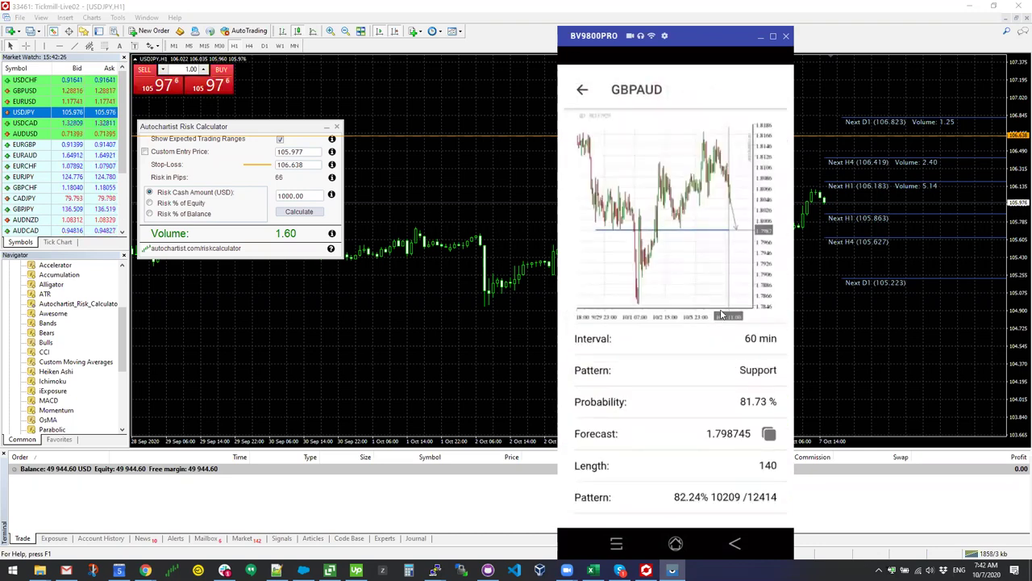
scroll(722, 315, "down", 3)
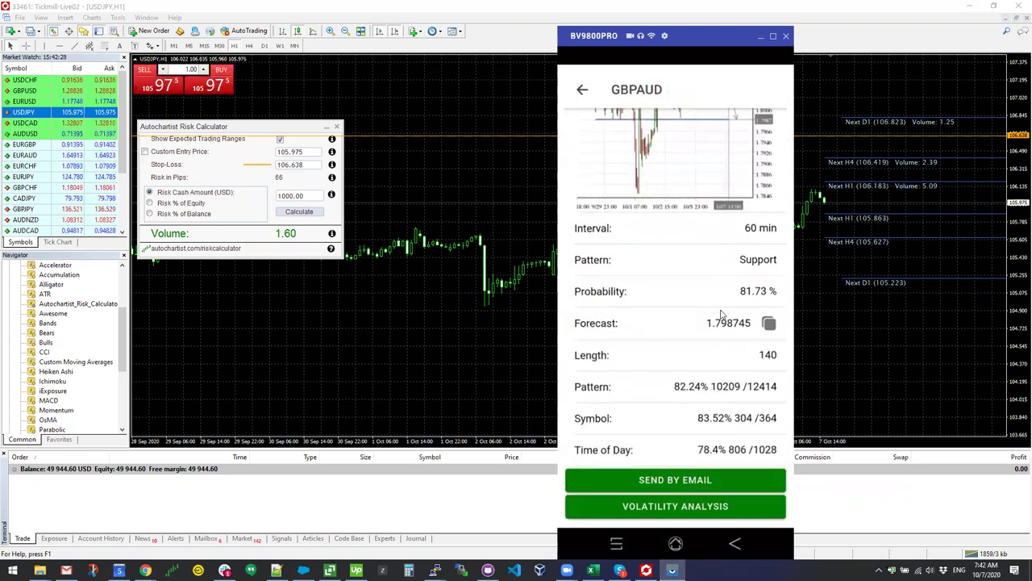
left_click(721, 315)
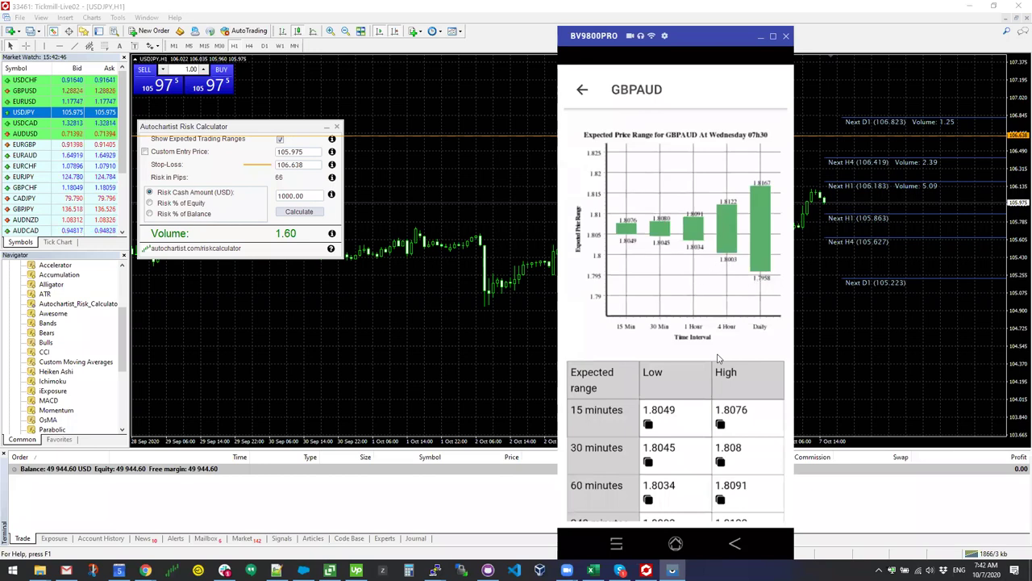
scroll(719, 358, "down", 1)
scroll(719, 357, "up", 1)
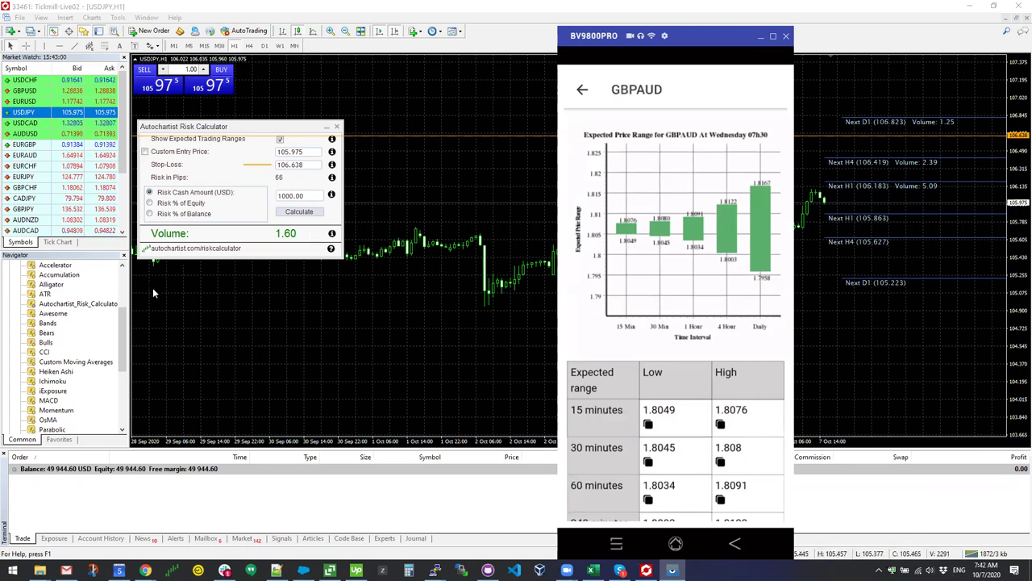
Locate the Autochartist expert advisor and the Autochartist_Risk_Calculator indicator in the Navigator, and reposition the Risk Calculator on the USDJPY chart
left_click(93, 304)
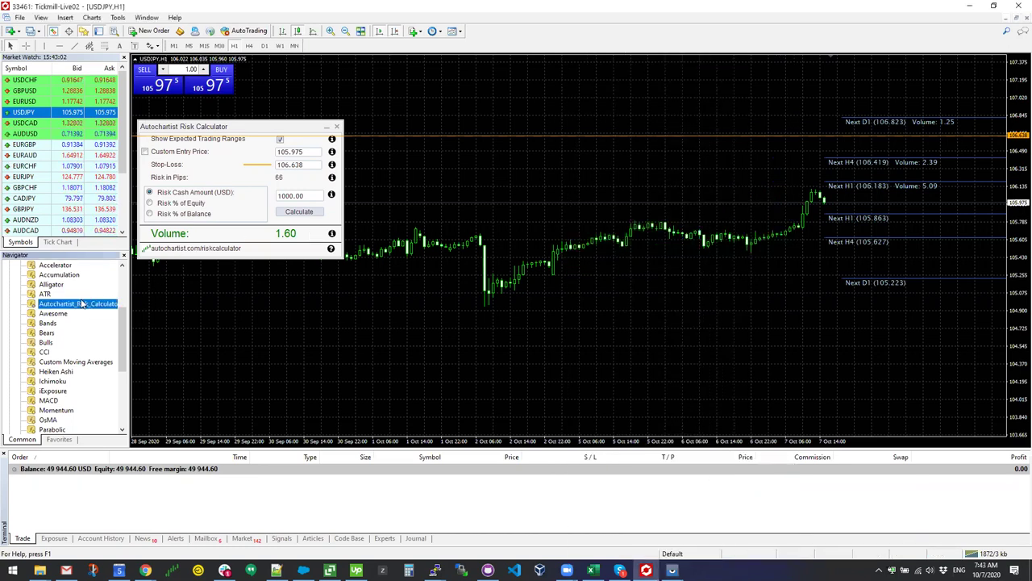
left_click_drag(122, 310, 123, 364)
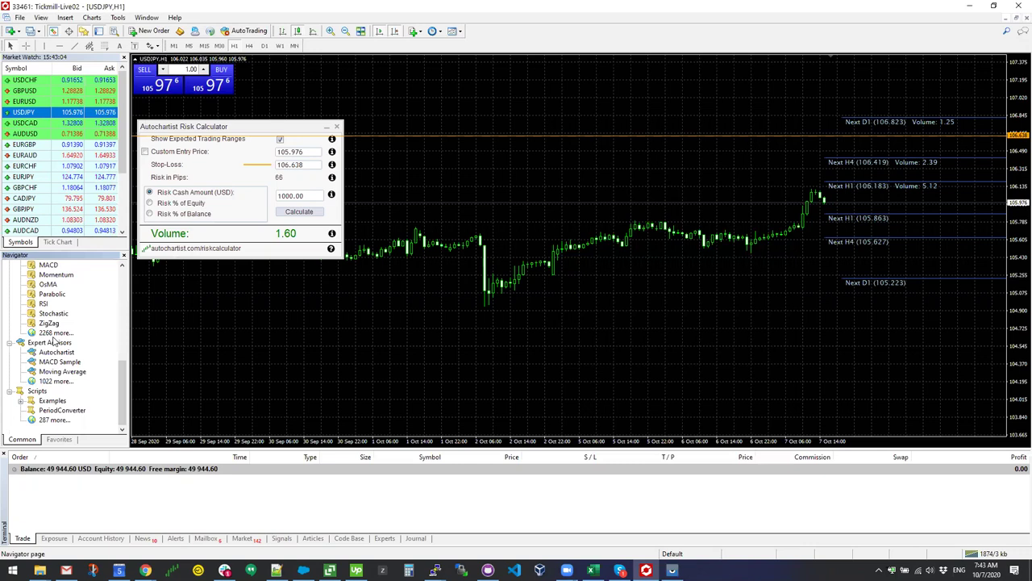
left_click(52, 353)
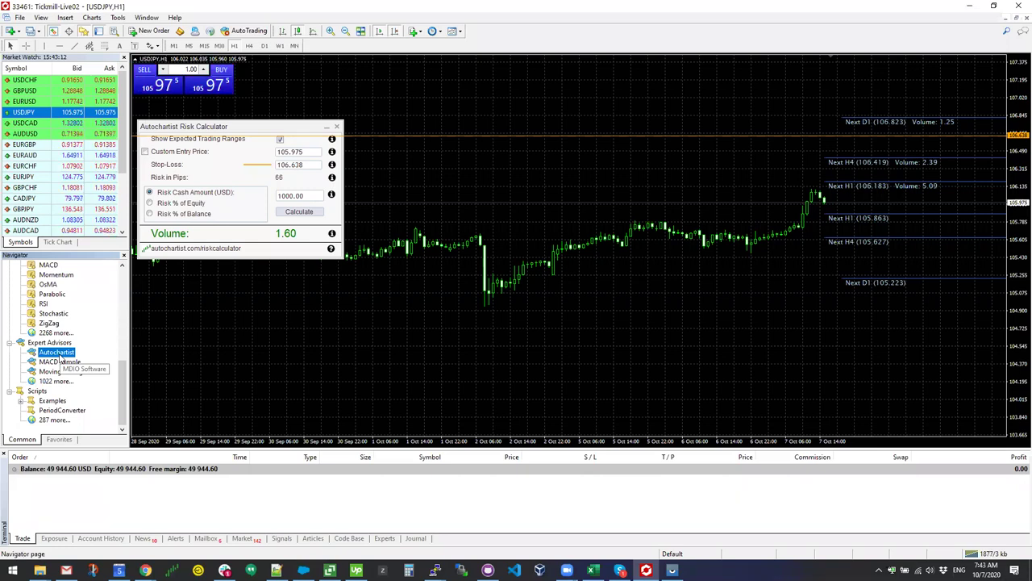
left_click_drag(125, 377, 128, 323)
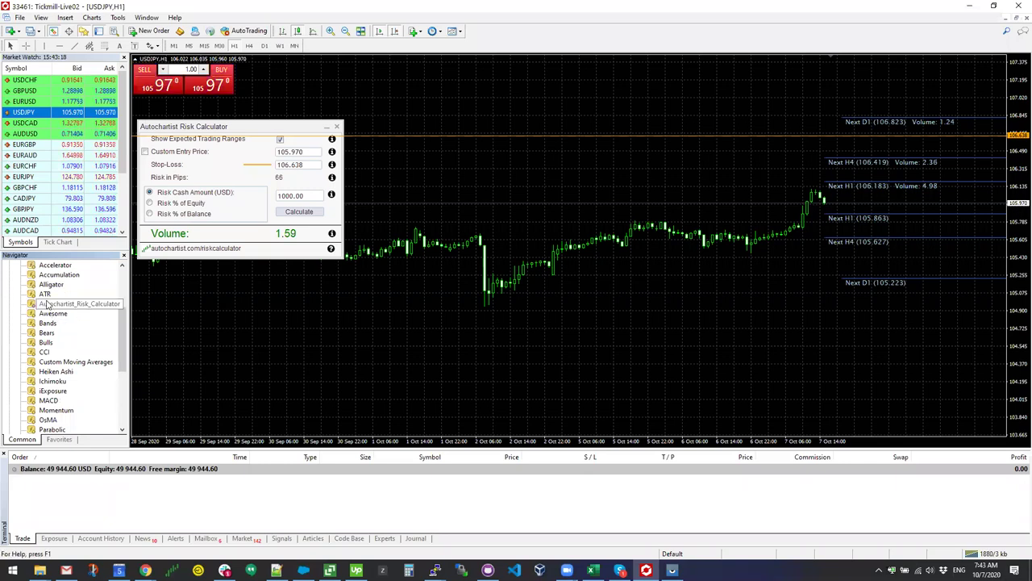
left_click_drag(47, 304, 301, 219)
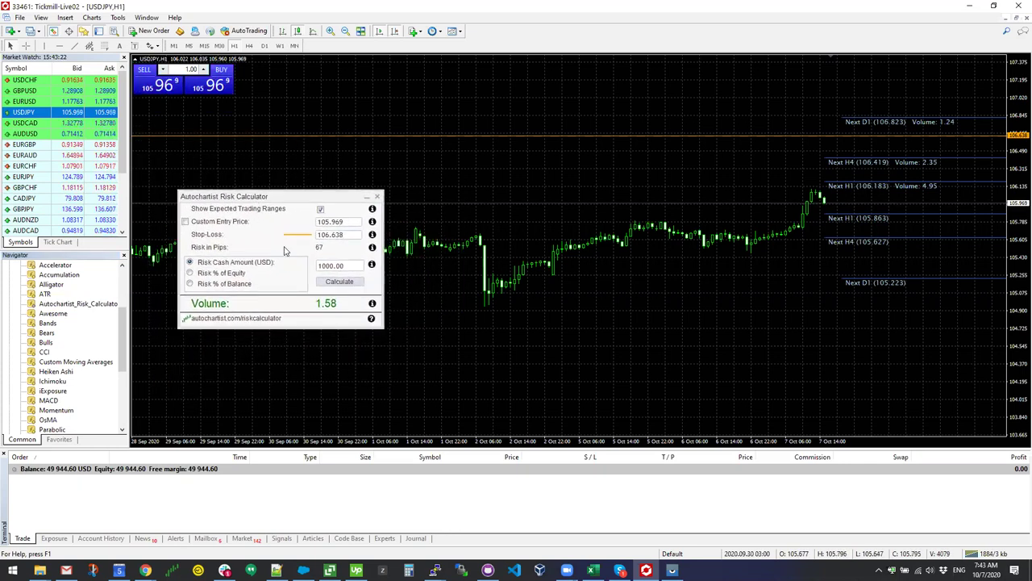
Circle the USD currency beside the calculator's risk cash amount and the account balance, and close the Risk Calculator on the USDJPY chart
double_click(349, 265)
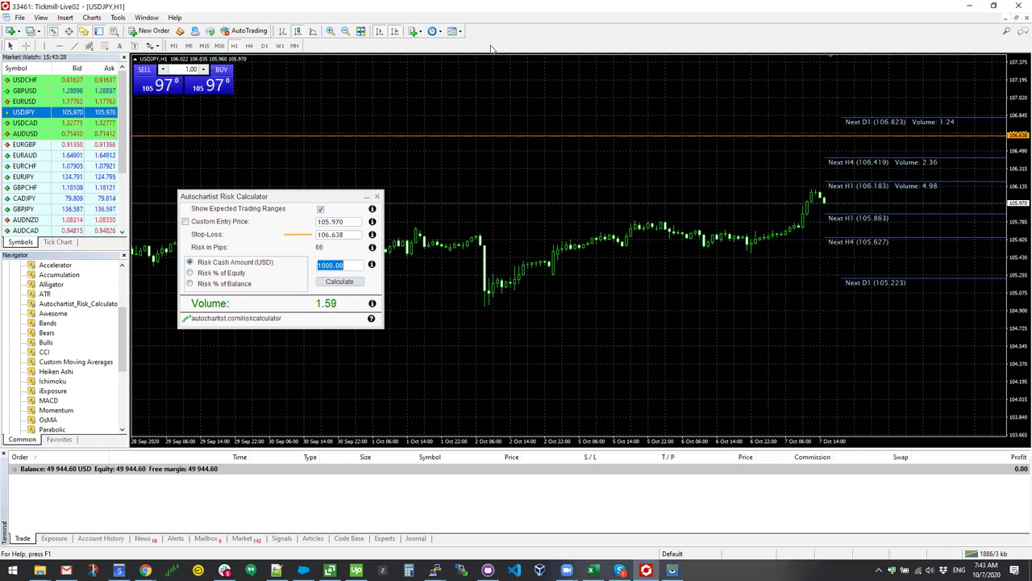
mouse_move(276, 256)
left_mouse_down()
mouse_move(254, 269)
mouse_move(260, 284)
left_mouse_up()
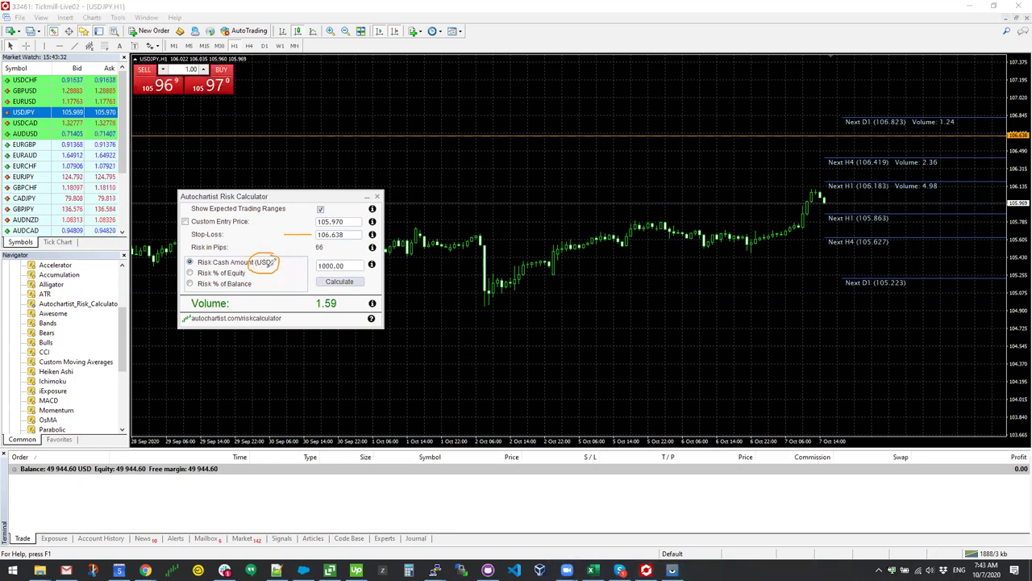
mouse_move(100, 476)
left_mouse_down()
mouse_move(69, 466)
mouse_move(87, 456)
left_mouse_up()
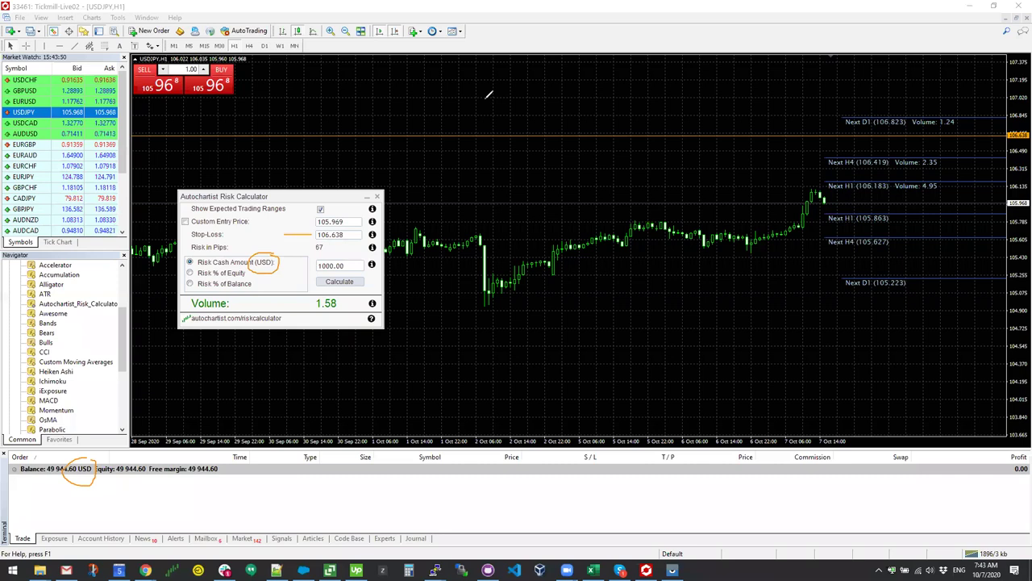
key("e")
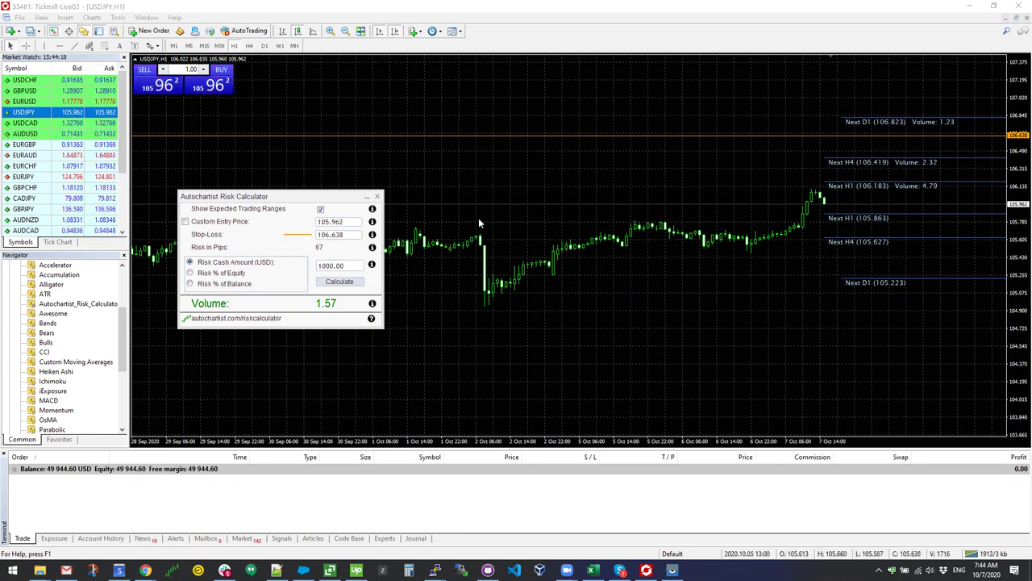
left_click(378, 198)
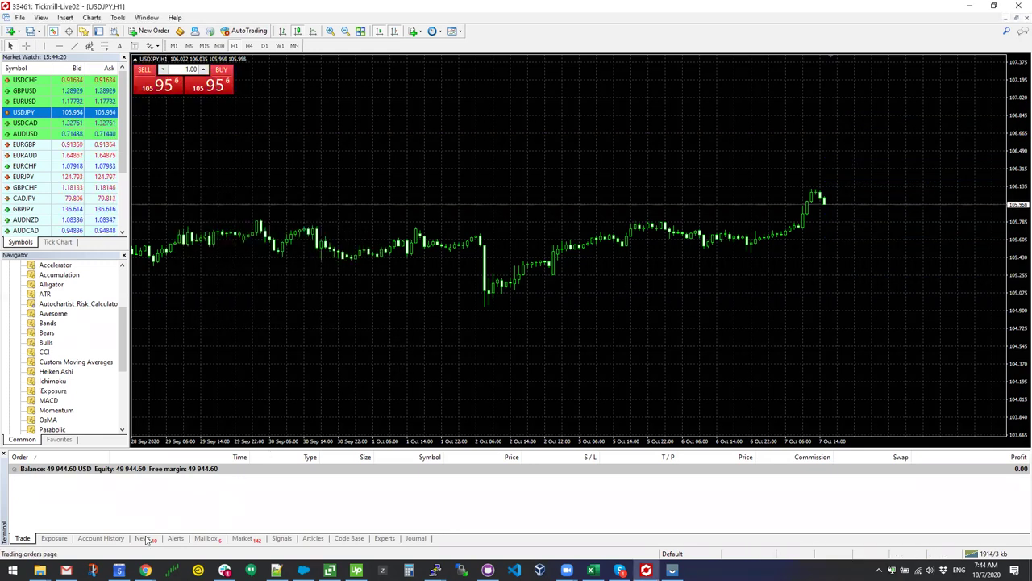
Switch to the Autochartist Performance Statistics page in Chrome and open the detailed Chart Patterns statistics for TICKMILL
left_click(203, 516)
left_click(198, 9)
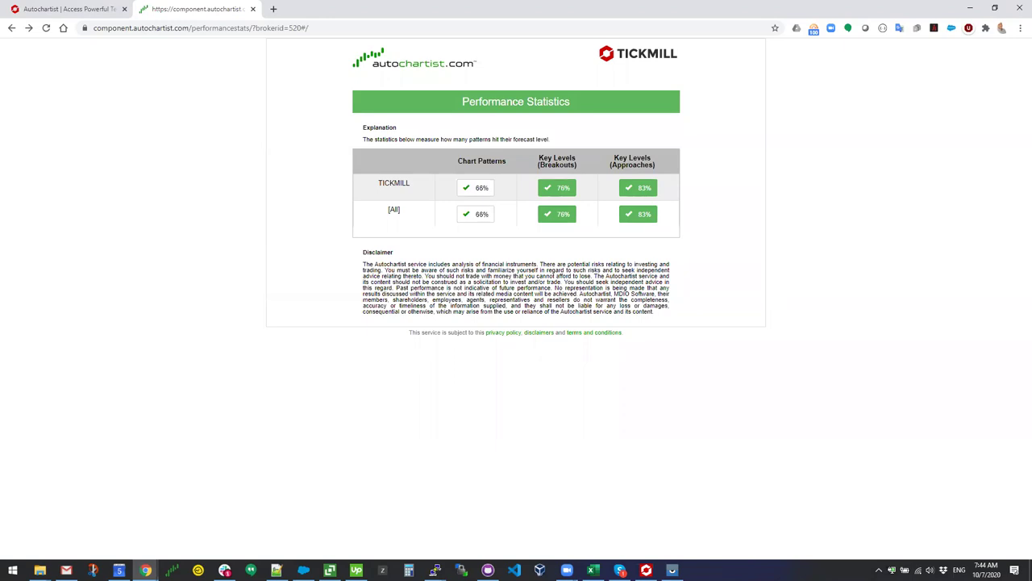
left_click(496, 196)
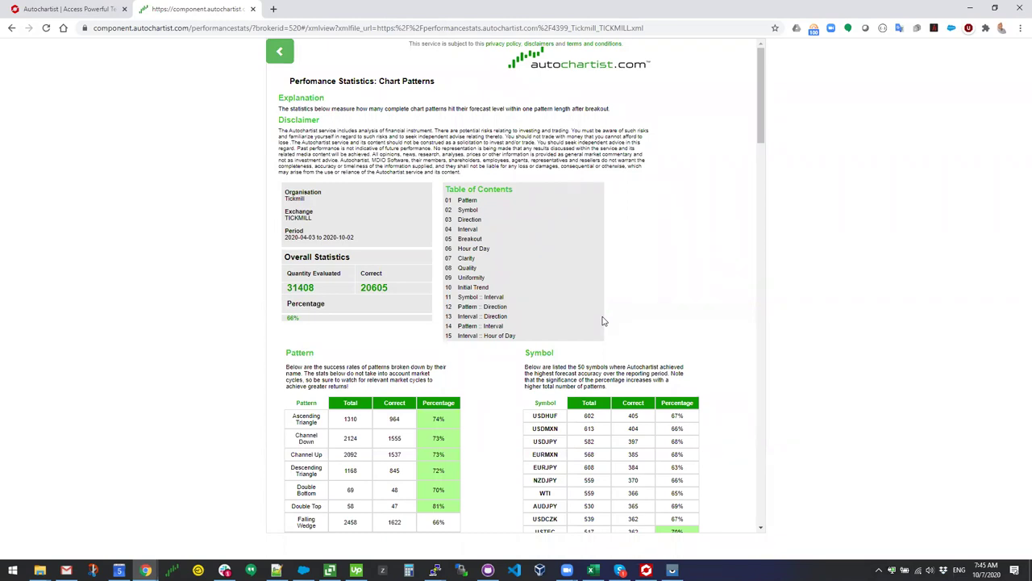
Examine the Chart Patterns report's success rates by pattern, symbol, direction, interval and hour of day, and return to its overview
left_click_drag(761, 84, 769, 177)
left_click_drag(300, 190, 470, 196)
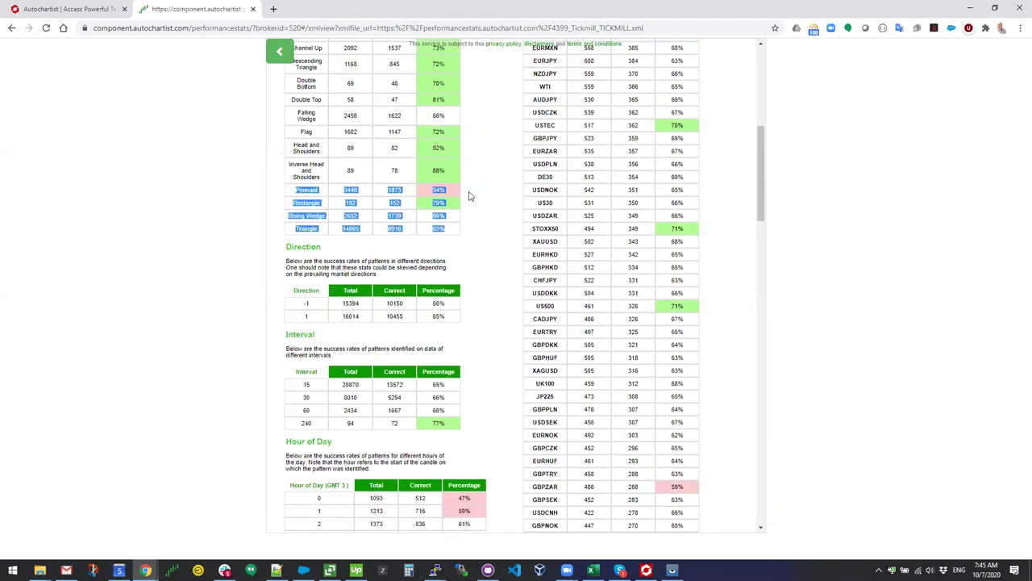
left_click(470, 196)
left_click_drag(759, 155, 767, 79)
scroll(763, 204, "down", 2)
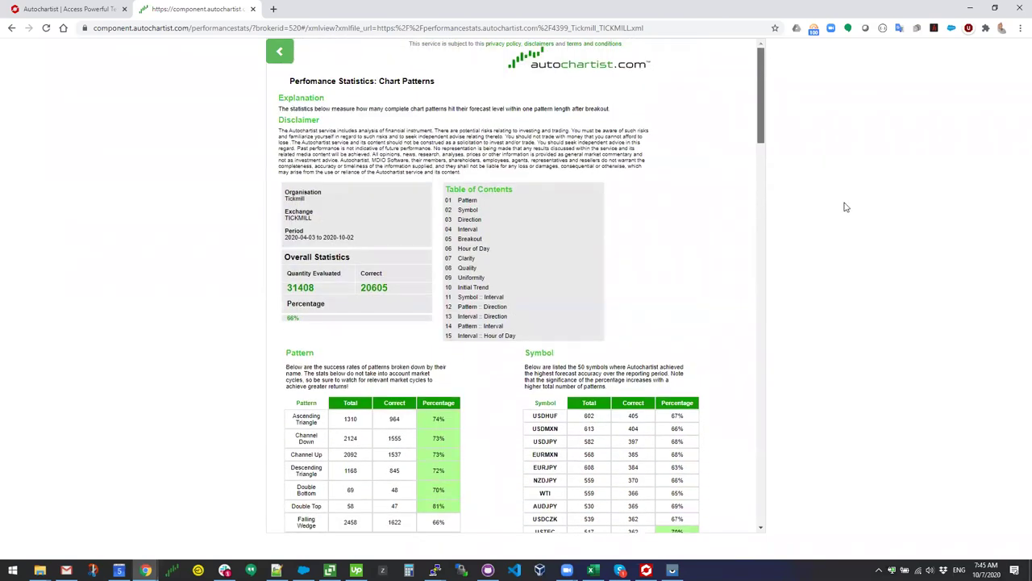